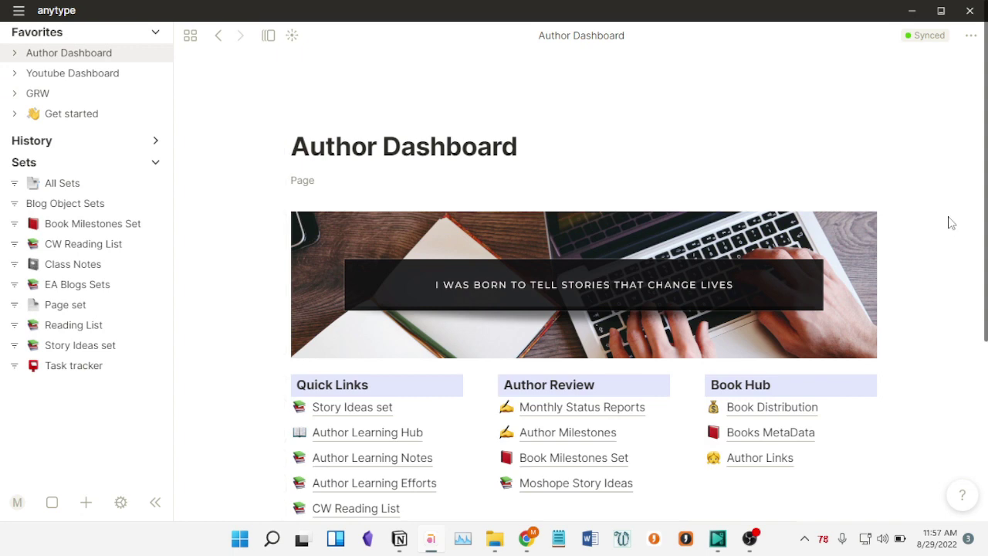
Step: Look through the Author Dashboard's link sections, from Quick Links to Creativity Toolbox, to see how the page is laid out
scroll(951, 224, "down", 3)
scroll(927, 247, "down", 1)
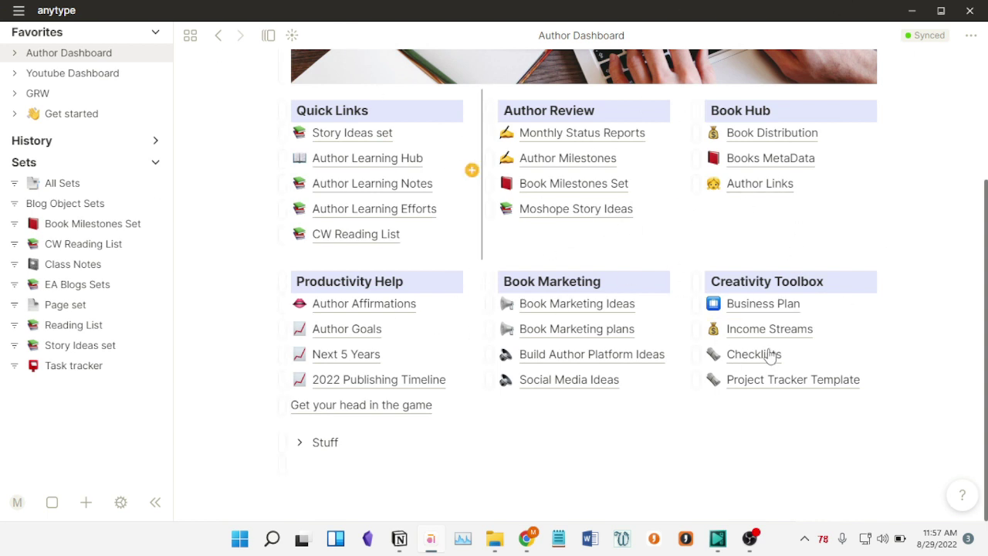
scroll(931, 249, "up", 2)
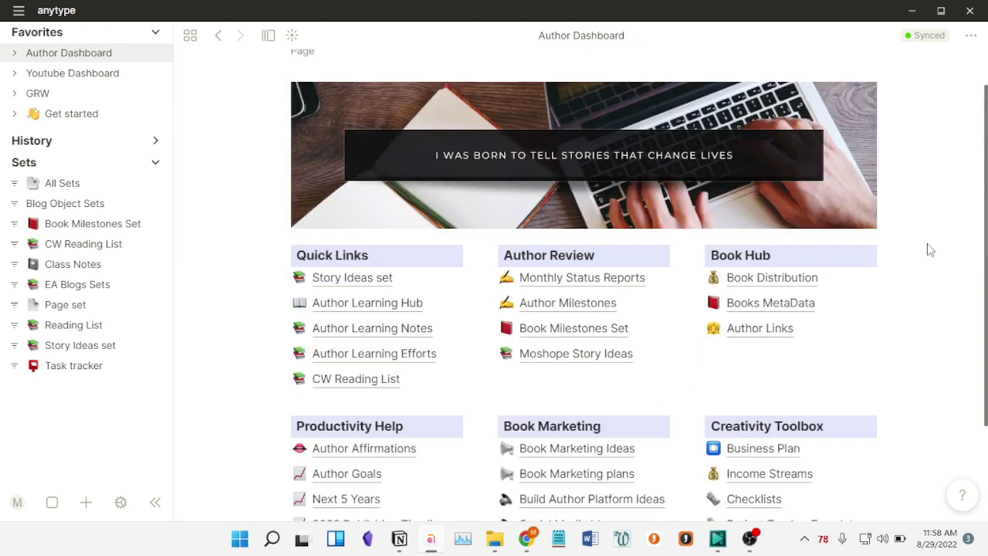
scroll(931, 246, "up", 2)
scroll(927, 241, "down", 4)
scroll(915, 241, "up", 2)
scroll(884, 311, "up", 2)
scroll(888, 326, "down", 4)
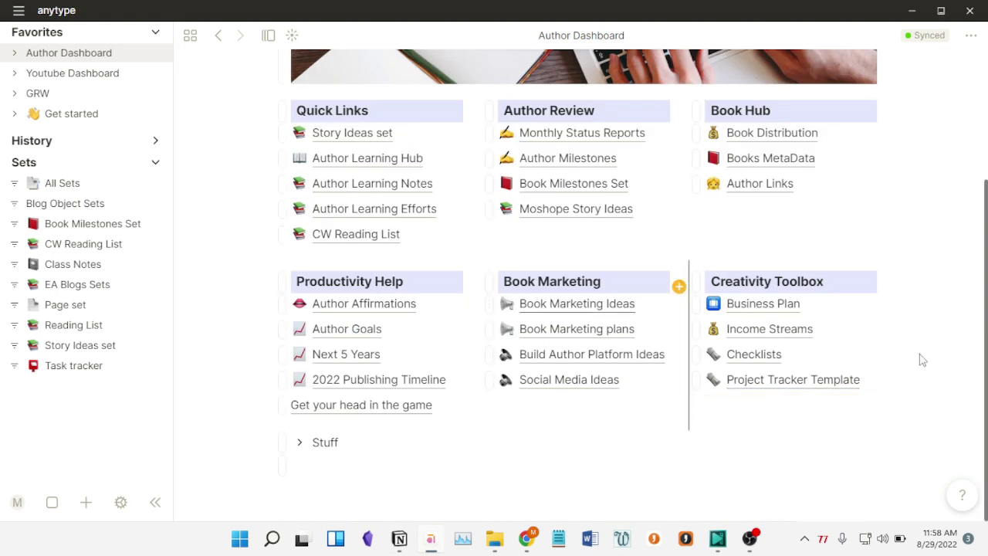
scroll(965, 210, "up", 3)
scroll(965, 210, "down", 3)
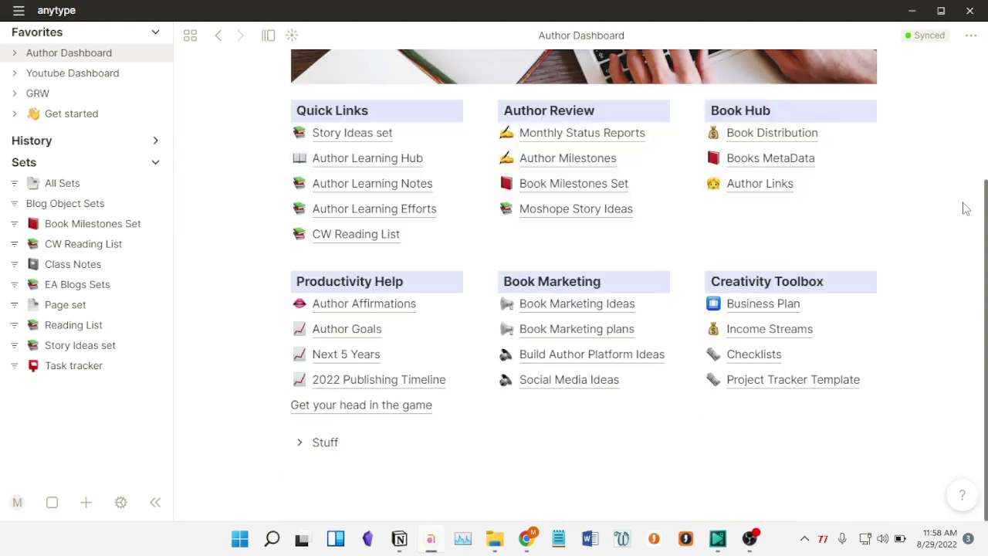
scroll(965, 208, "up", 3)
scroll(962, 205, "down", 3)
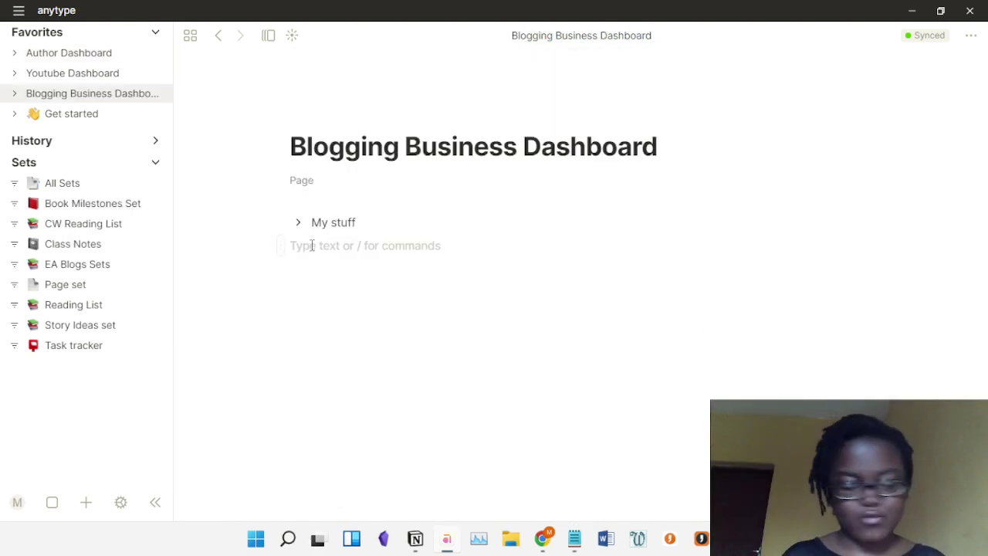
Step: On the empty line below My stuff in the Blogging Business Dashboard, browse the available text styles, blocks and object types
type("/")
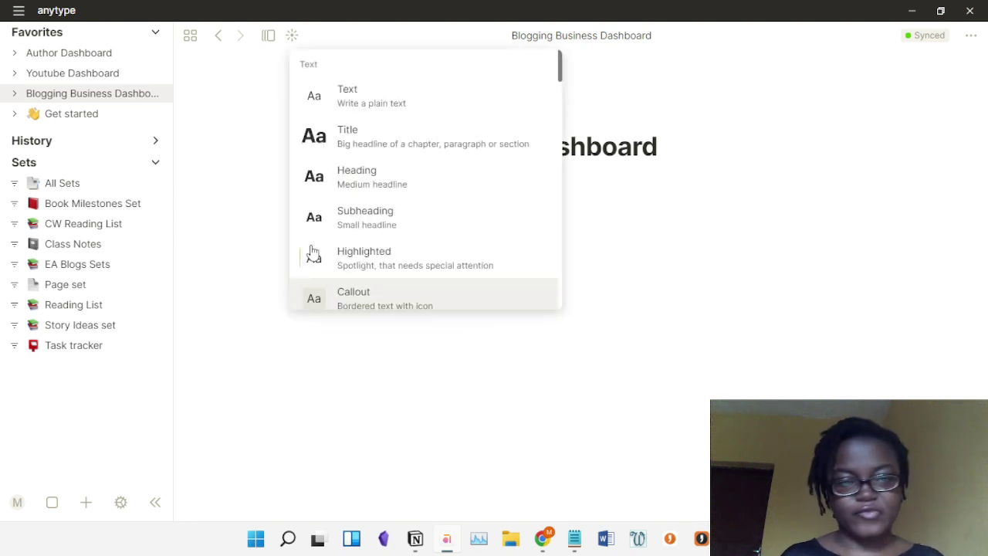
key("Down")
key("Down")
key("Down")
key("Down")
key("Down")
key("Down")
key("Down")
key("Down")
key("Down")
key("Down")
key("Down")
key("Down")
key("Down")
key("Down")
key("Down")
key("Down")
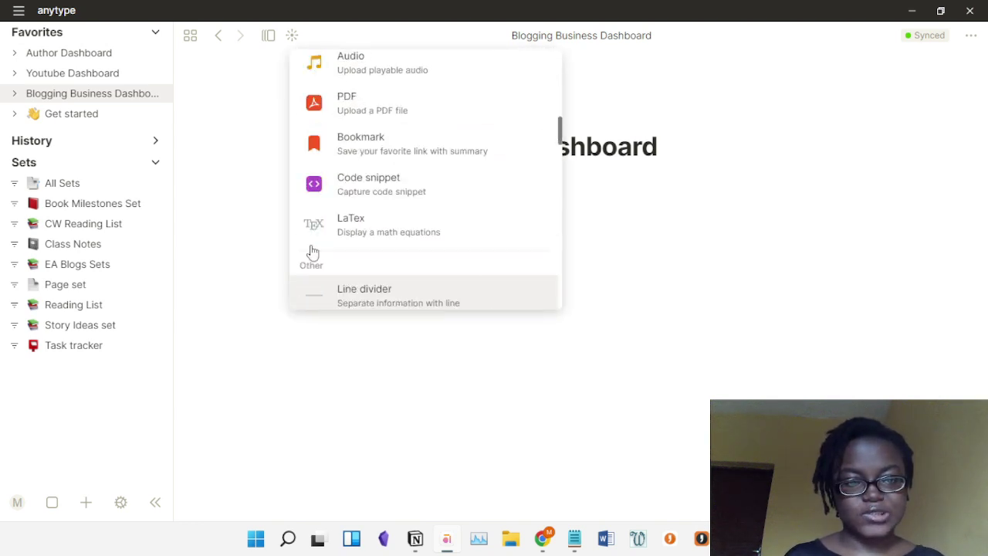
key("Down")
key("Down")
key("Down")
key("Down")
key("Down")
key("Down")
key("Down")
key("Down")
key("Down")
key("Down")
key("Down")
key("Down")
key("Down")
key("Down")
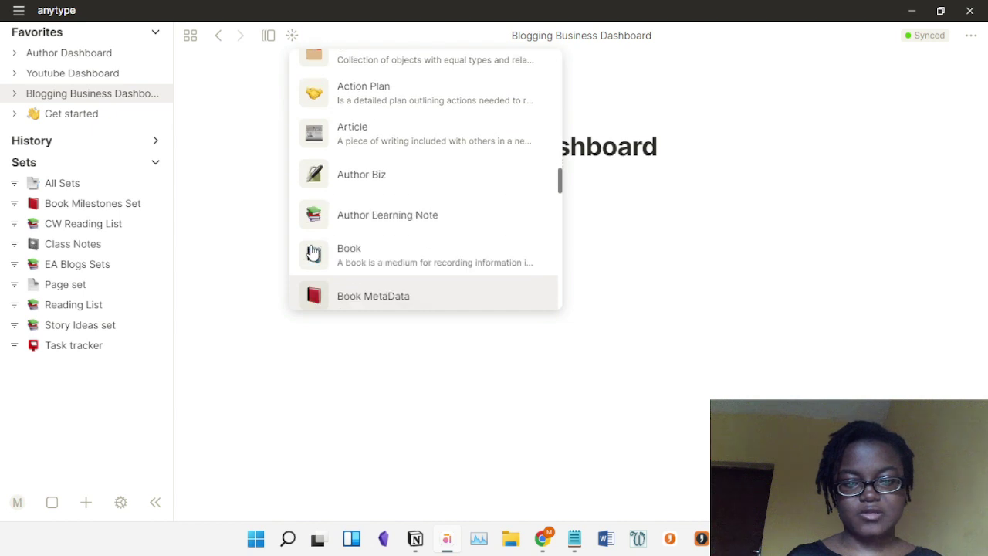
key("Down")
key("Down")
key("Down")
key("Down")
key("Up")
key("Up")
key("Up")
key("Up")
key("Up")
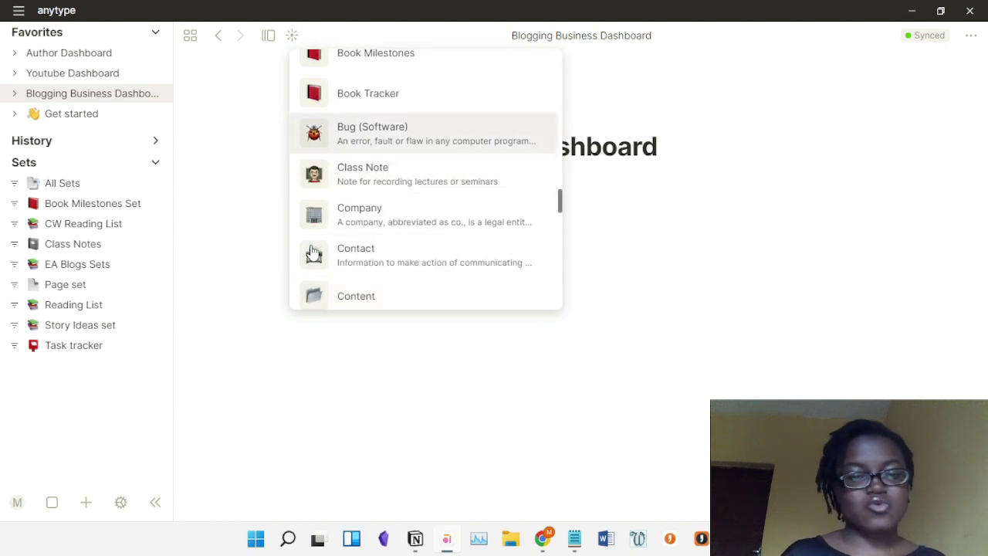
key("Up")
key("Up")
key("Up")
key("Up")
key("Up")
key("Up")
key("Up")
key("Up")
key("Up")
key("Up")
key("Up")
key("Up")
key("Up")
key("Up")
key("Up")
key("Up")
key("Up")
key("Up")
key("Up")
key("Up")
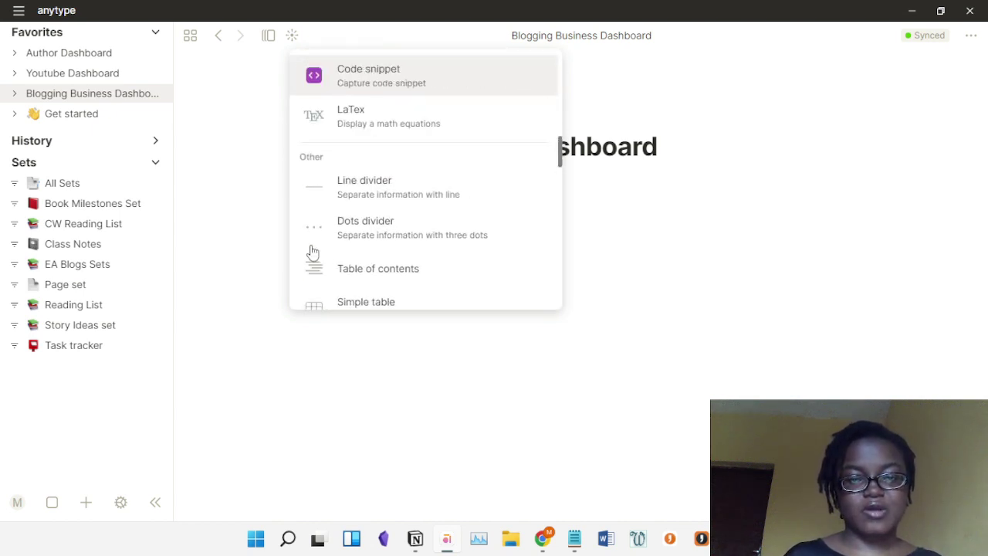
key("Up")
key("Up")
key("Up")
key("Up")
key("Up")
key("Up")
key("Up")
key("Up")
key("Up")
key("Up")
key("Up")
key("Up")
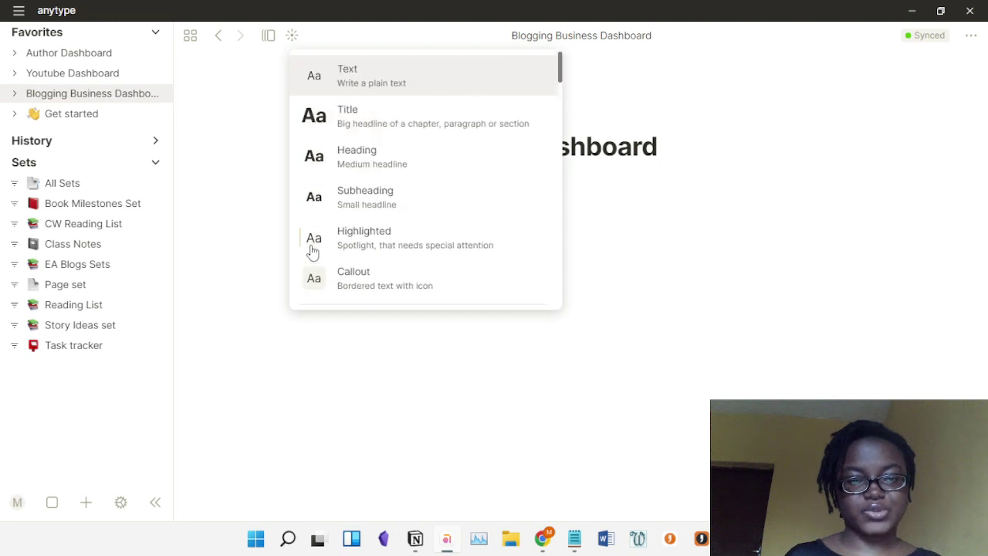
key("Down")
key("Down")
key("Down")
key("Up")
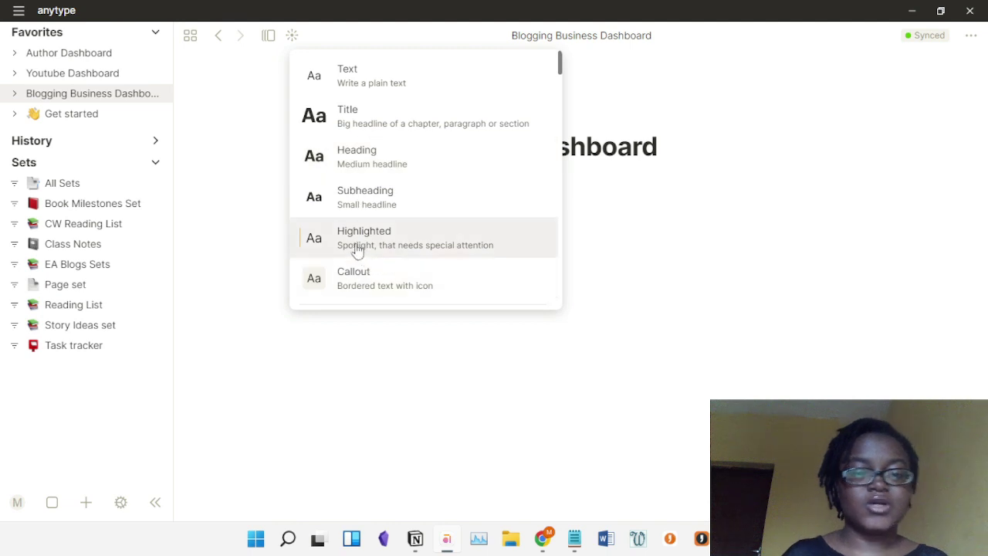
Step: Turn the empty line below My stuff into a Heading and enter Productivity as its text
left_click(343, 159)
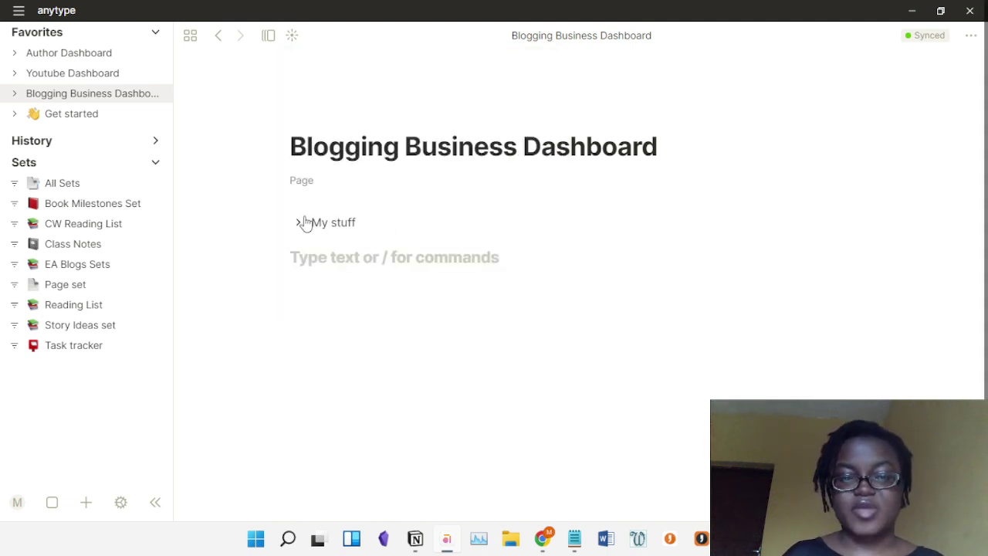
type("Pro")
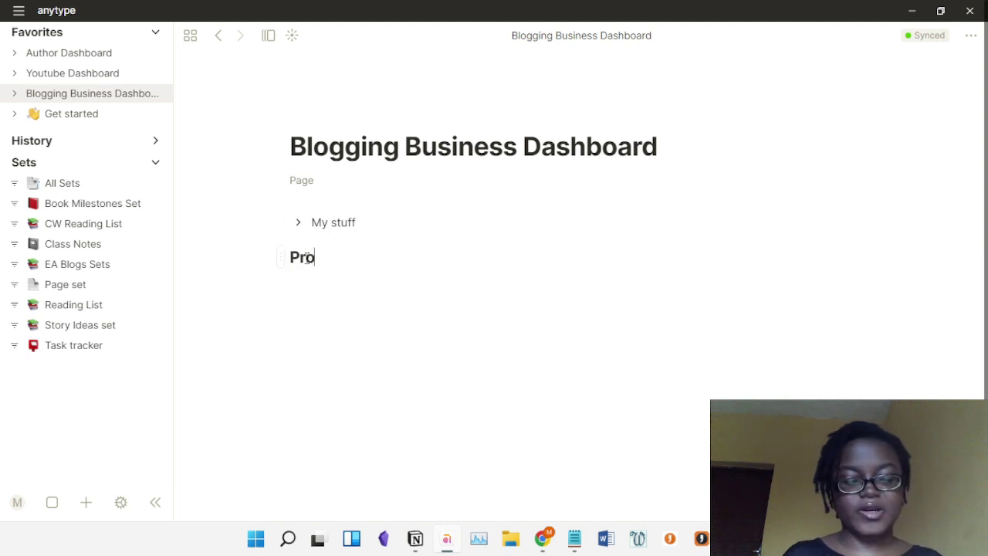
type("ductivity")
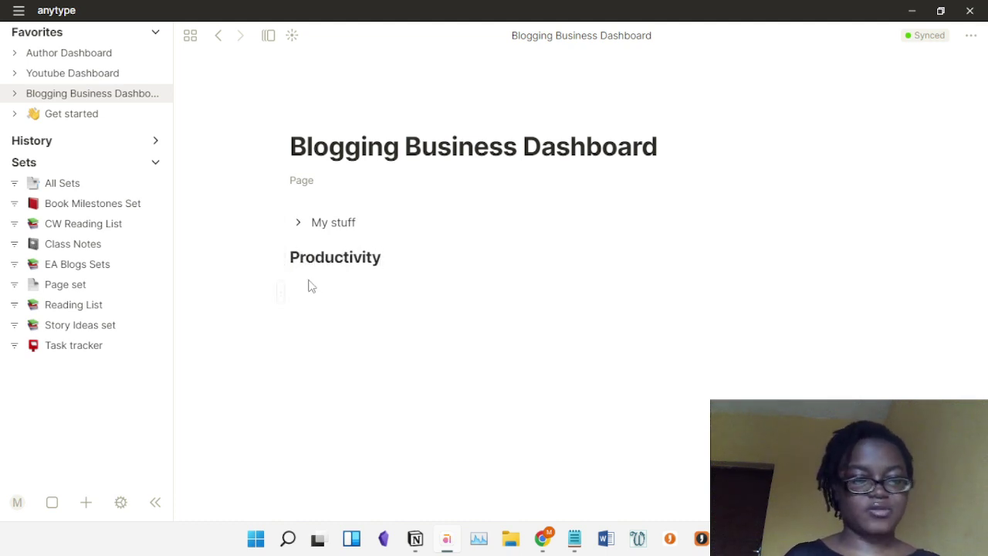
Step: Add two more headings below Productivity, reading Blogging and Business
left_click(309, 292)
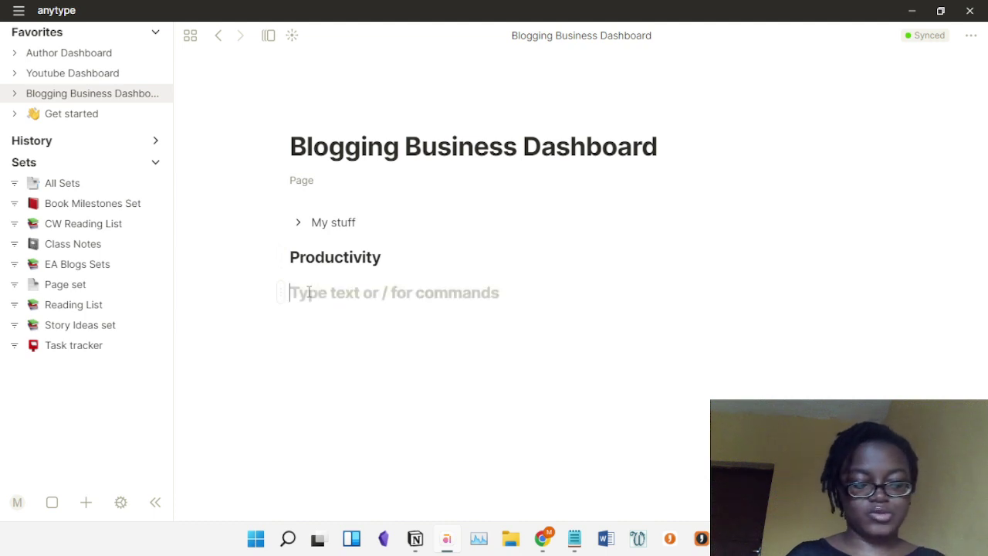
type("Writing")
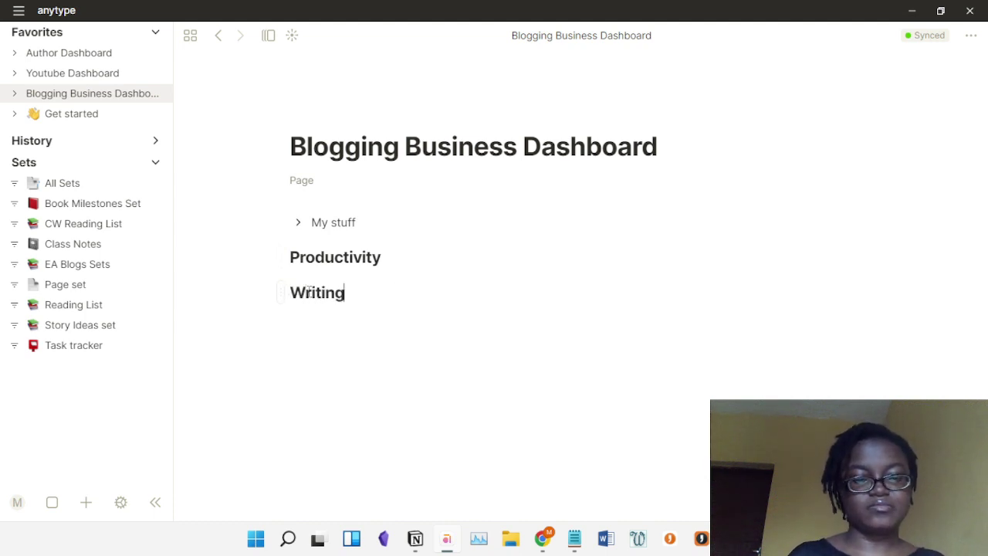
left_click_drag(344, 292, 291, 291)
type("Blogging")
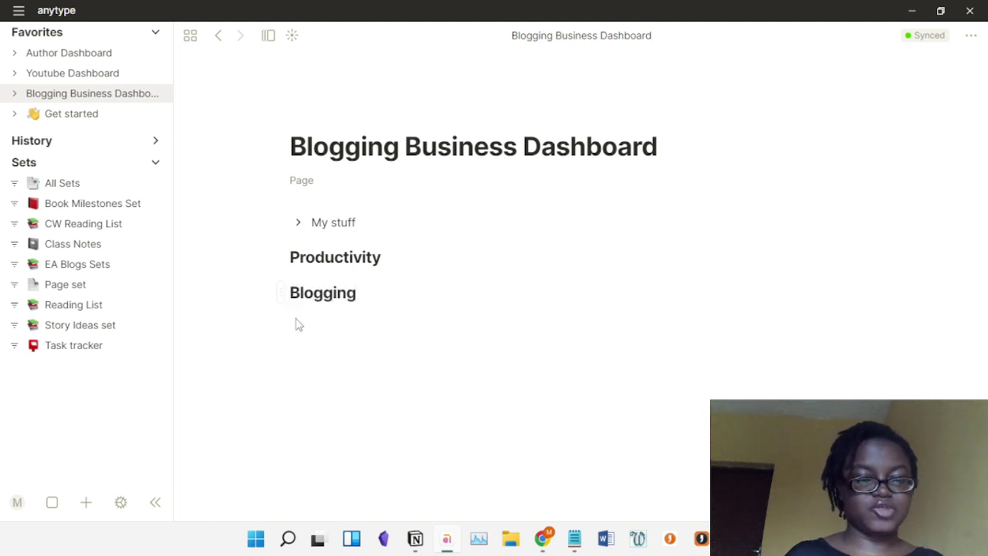
key("Return")
type("B")
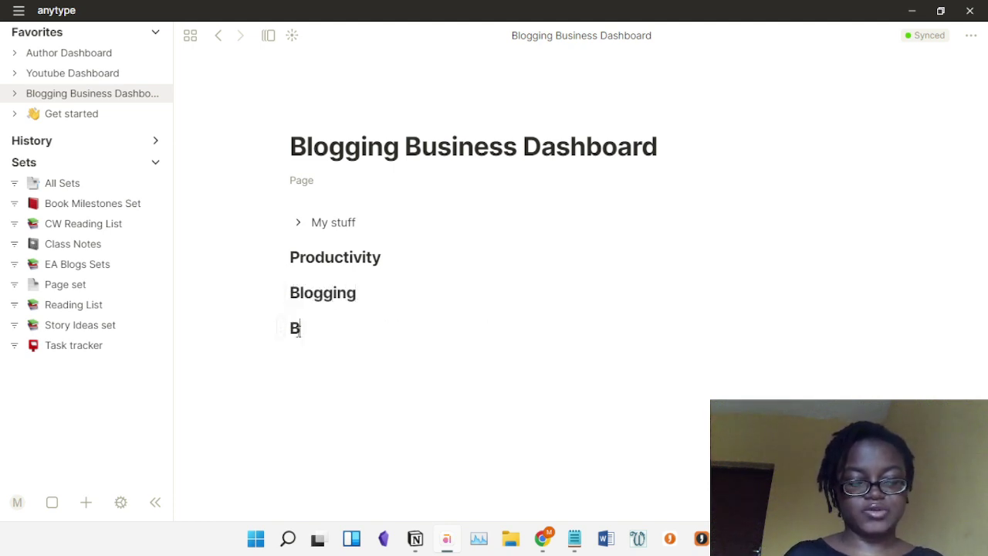
type("usiness")
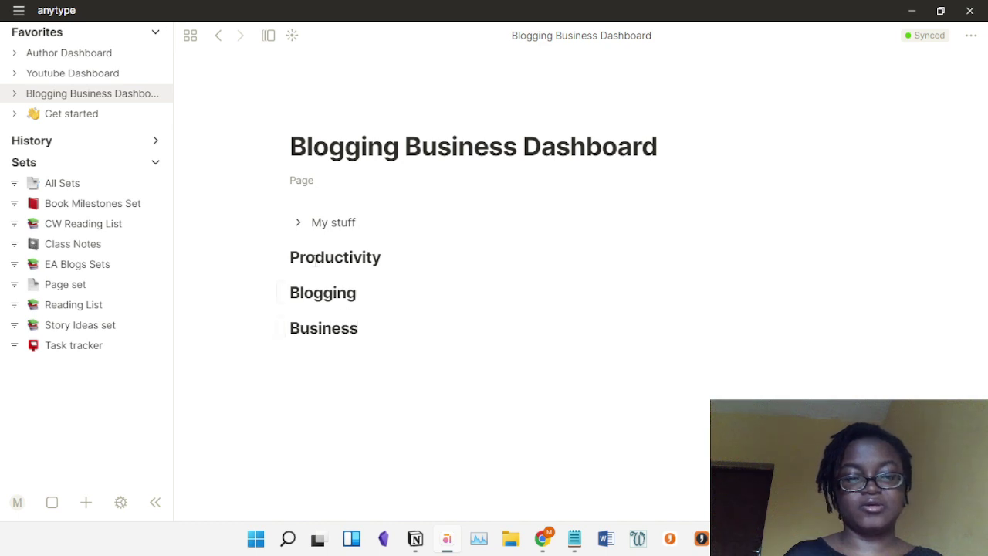
Step: Set the background of the Productivity heading to Sky
left_click(278, 259)
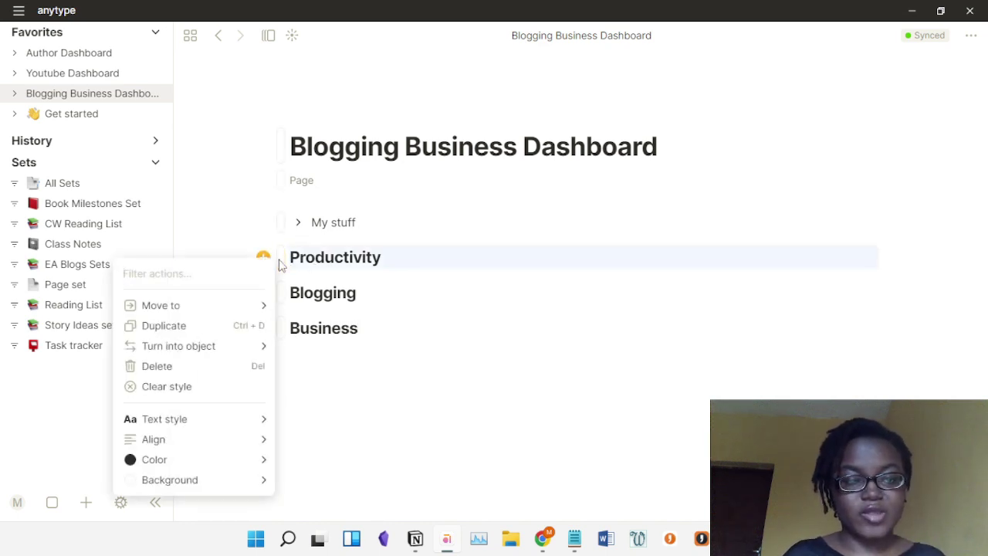
mouse_move(188, 453)
mouse_move(193, 482)
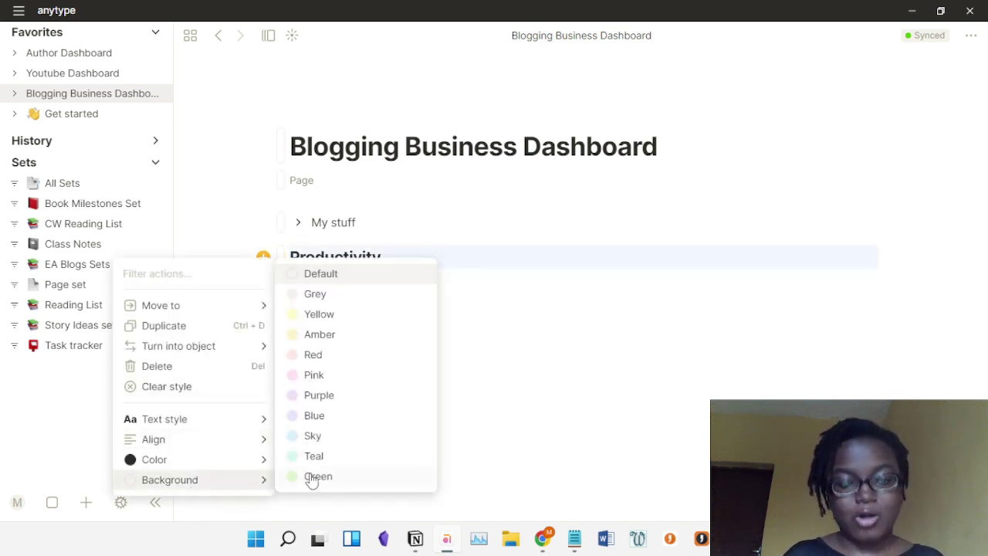
left_click(314, 438)
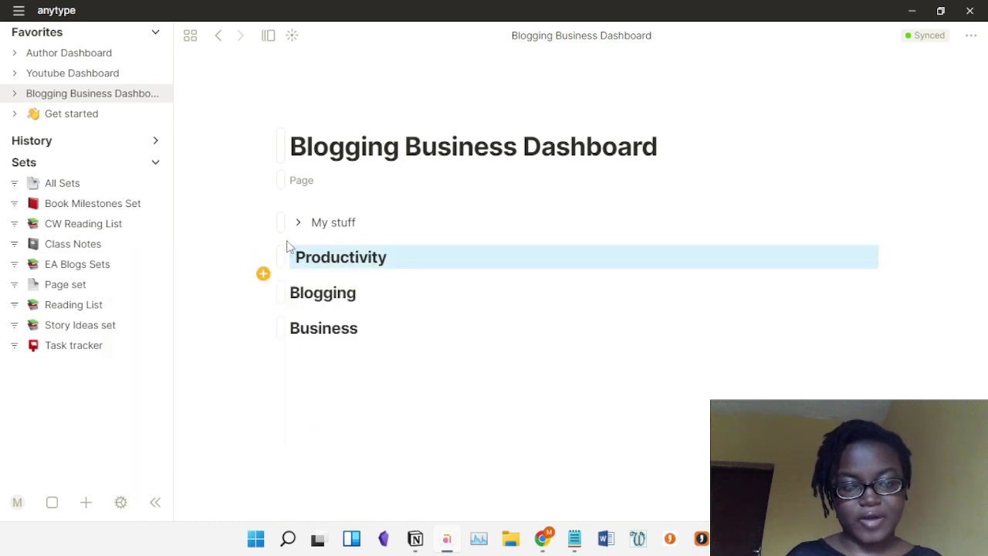
Step: Set the background of the Blogging heading to Green
left_click(280, 294)
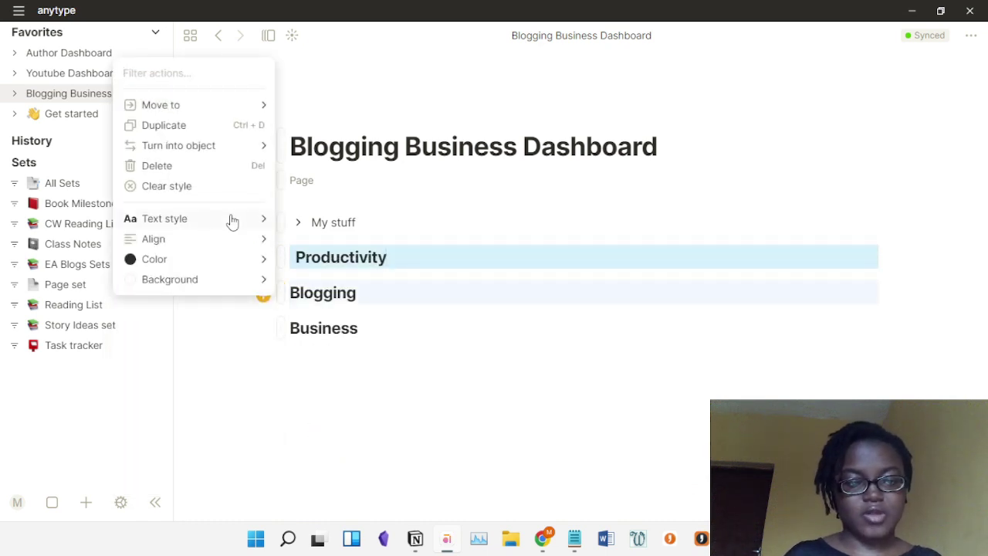
mouse_move(241, 288)
left_click(319, 276)
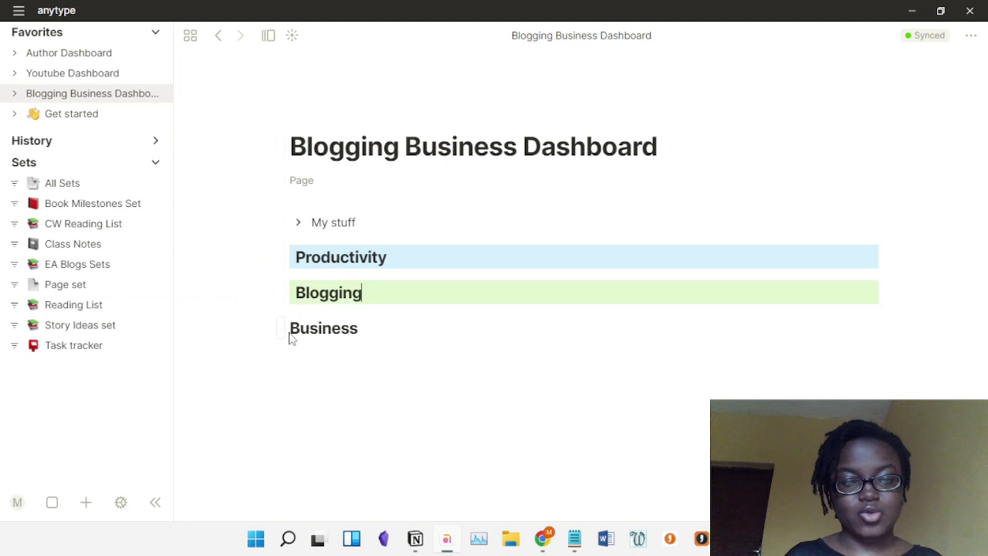
left_click(281, 326)
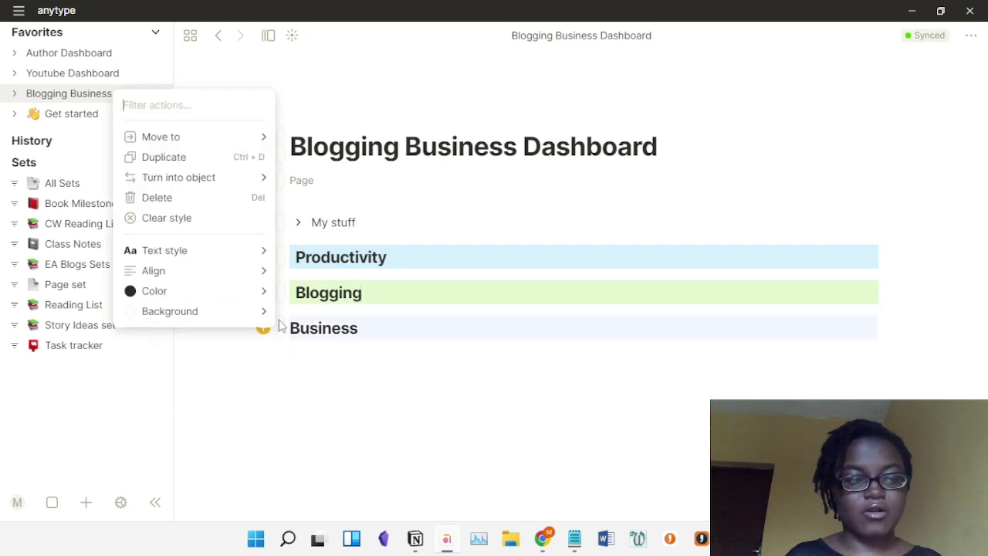
mouse_move(263, 290)
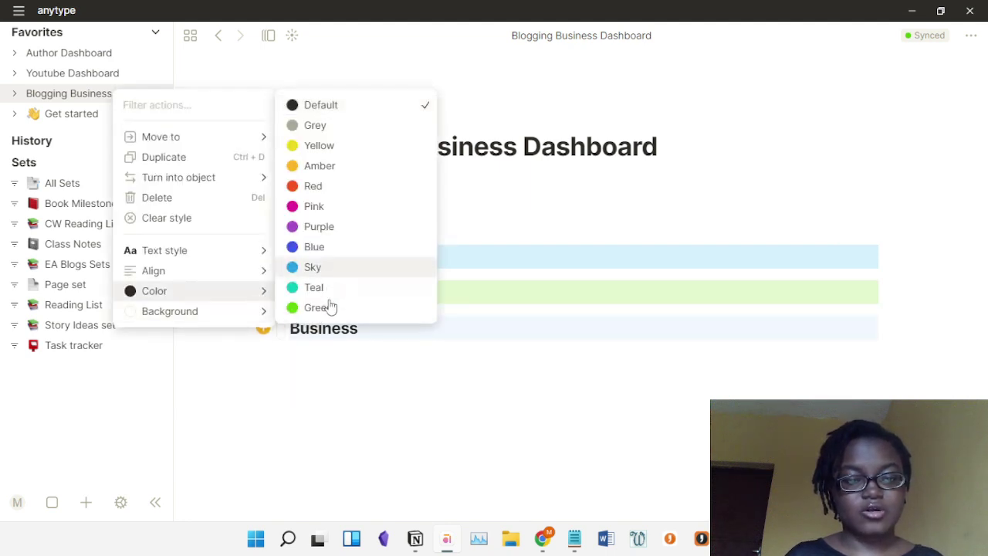
left_click(333, 334)
double_click(334, 330)
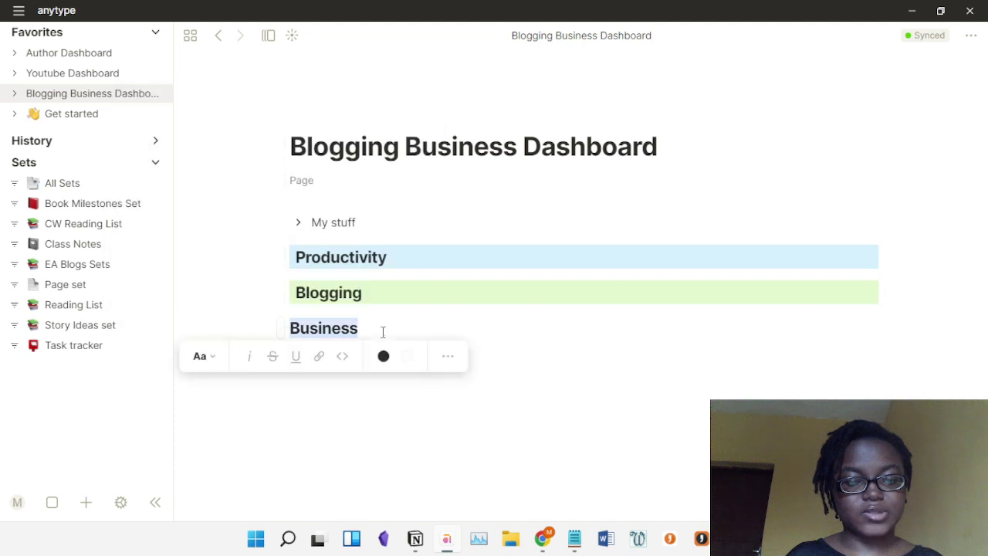
left_click(280, 327)
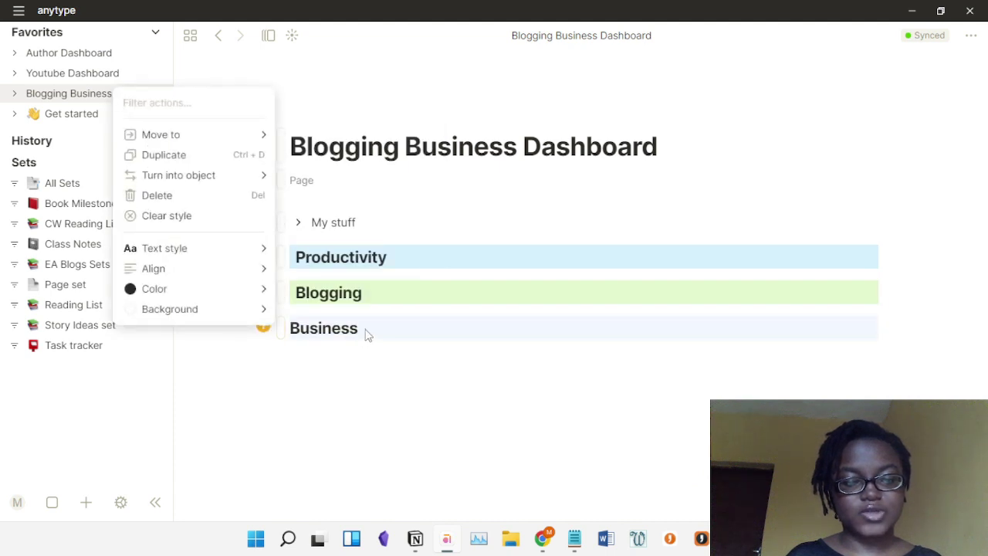
left_click(367, 333)
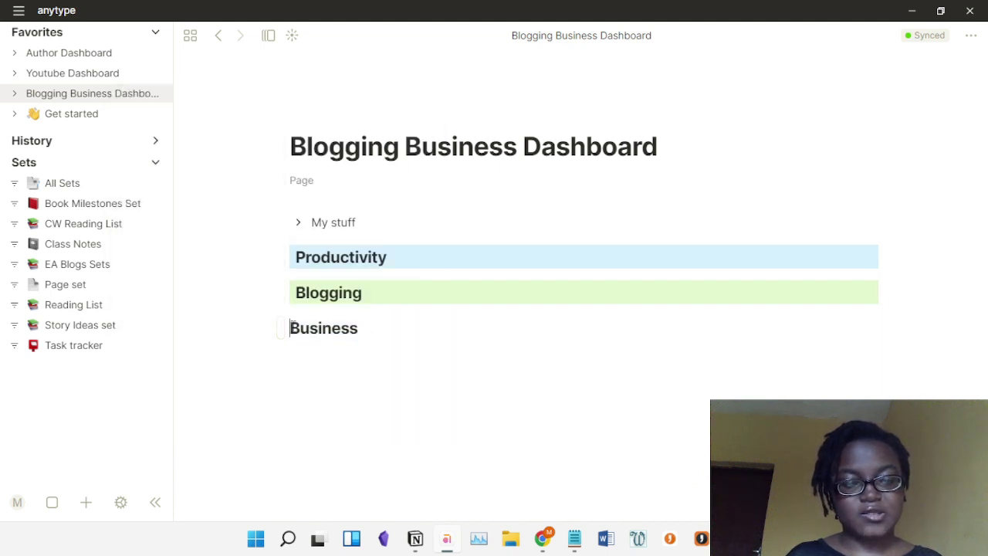
Step: Set the text color of the Business heading to Purple
double_click(319, 327)
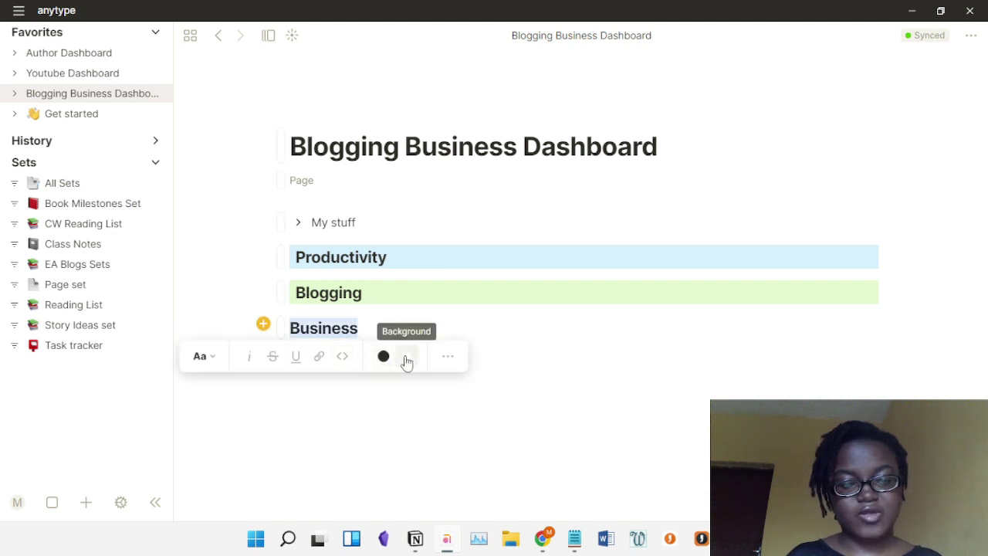
left_click(387, 360)
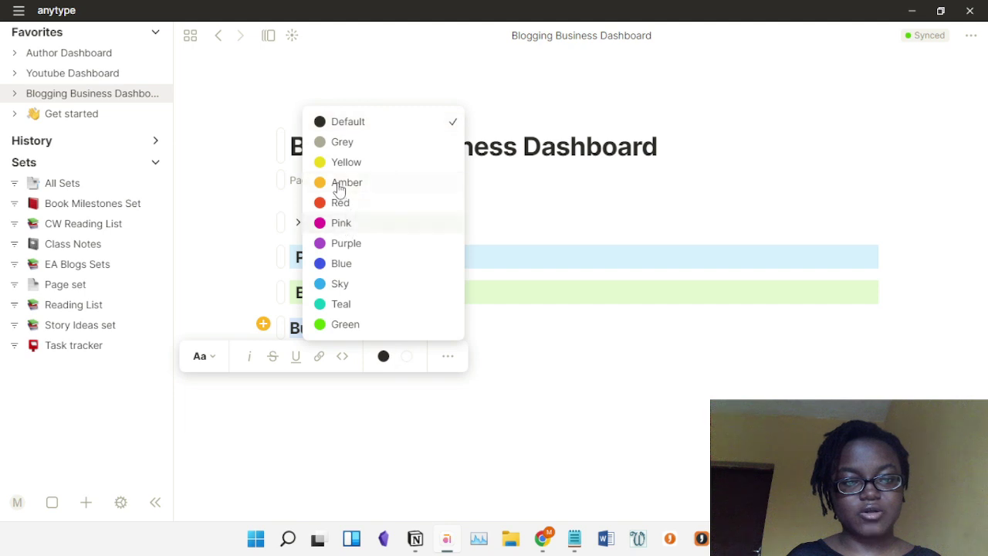
left_click(341, 244)
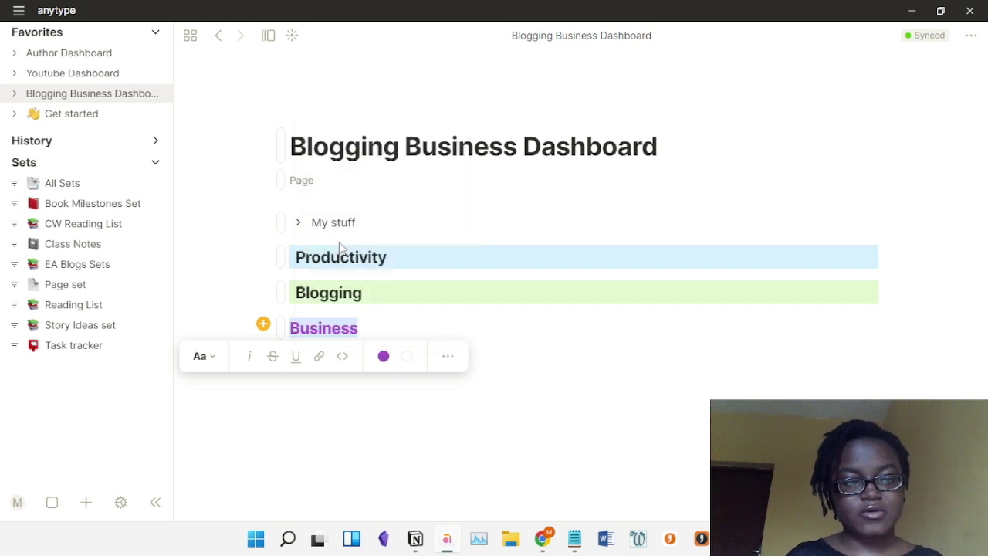
left_click(379, 328)
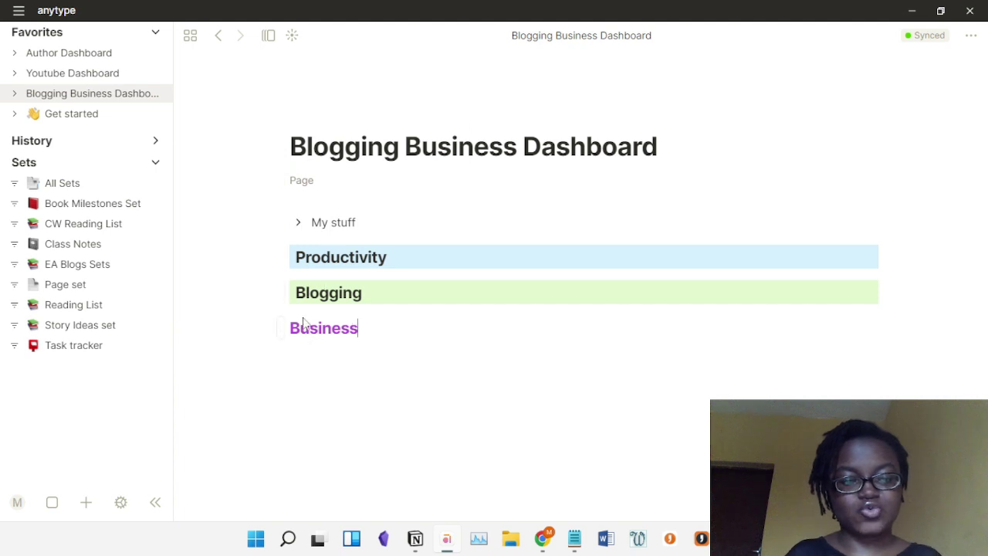
Step: Set the text color of the Business heading to Sky
left_click_drag(367, 333, 291, 330)
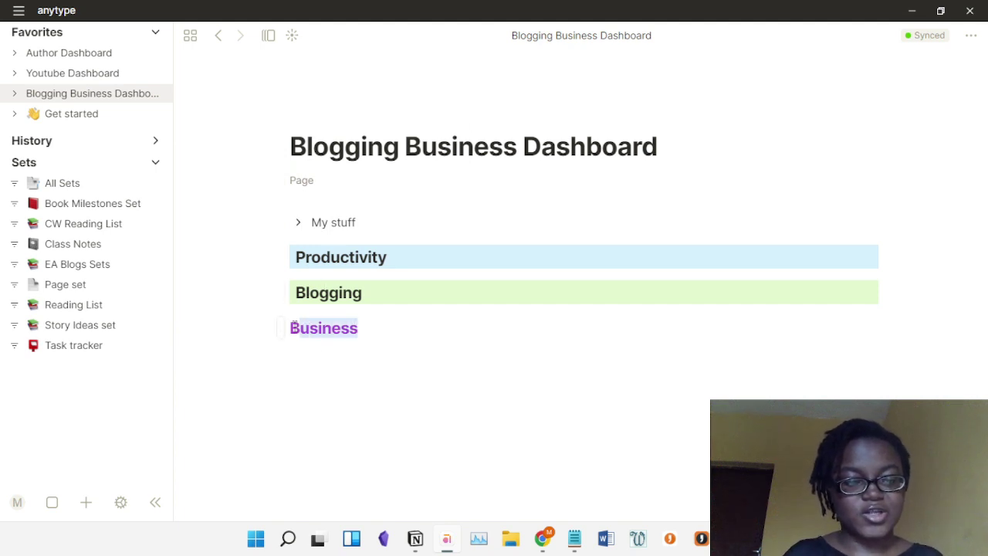
left_click(371, 328)
double_click(328, 327)
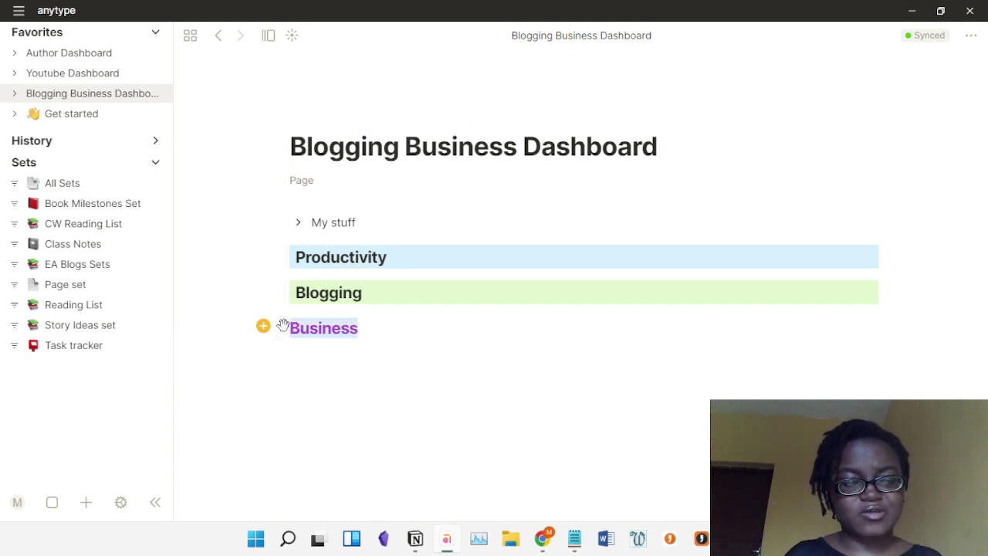
left_click(383, 356)
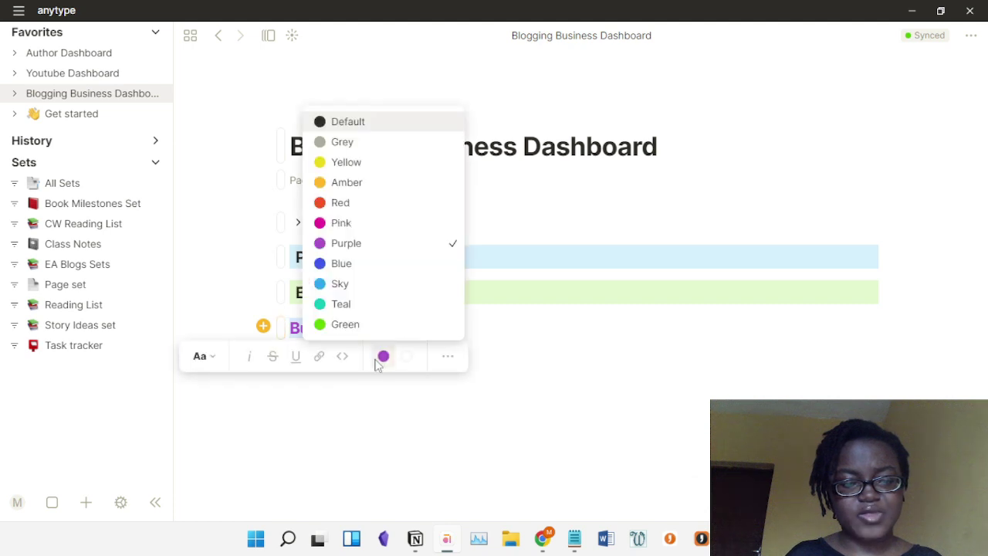
left_click(337, 284)
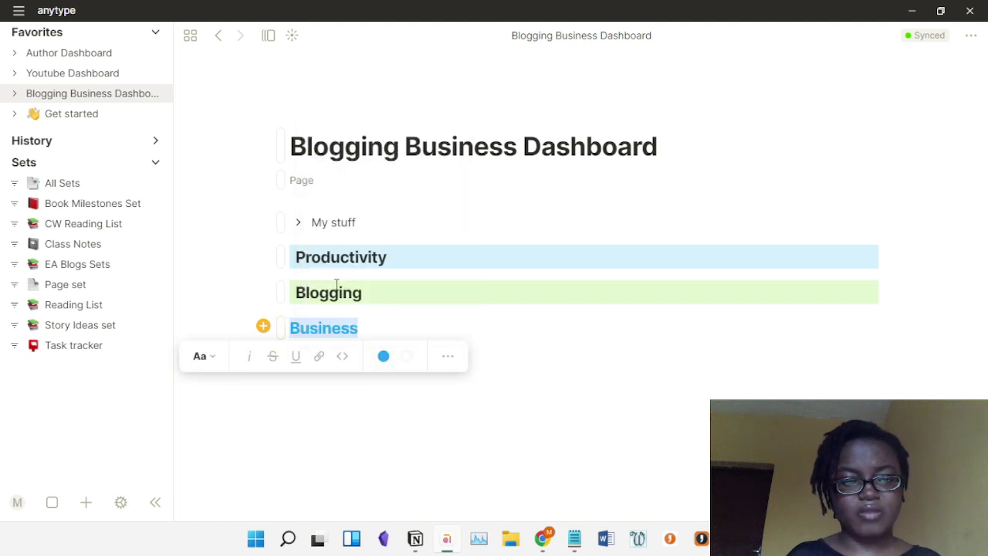
left_click(373, 323)
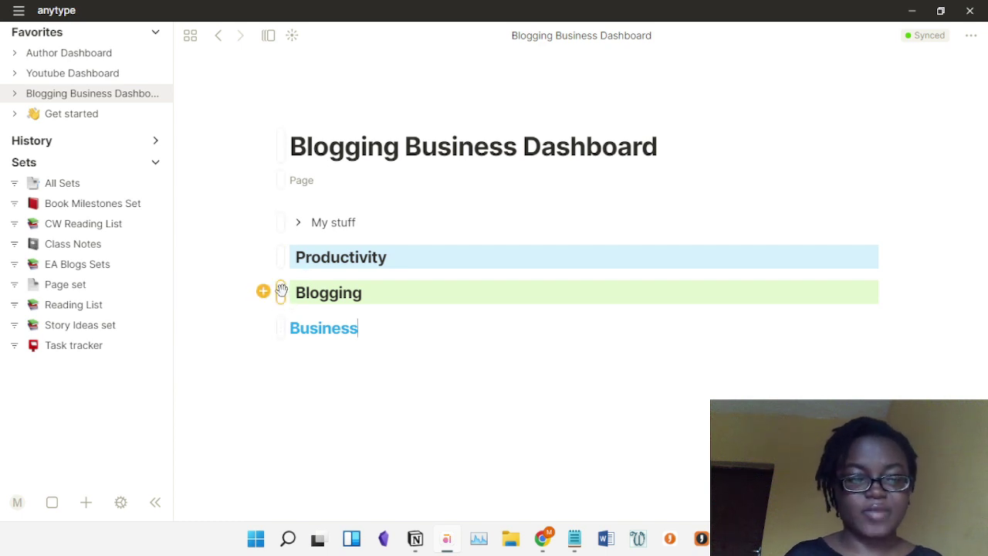
Step: Arrange the three headings side by side as columns, in the order Blogging, Business, Productivity
left_click_drag(646, 276, 885, 262)
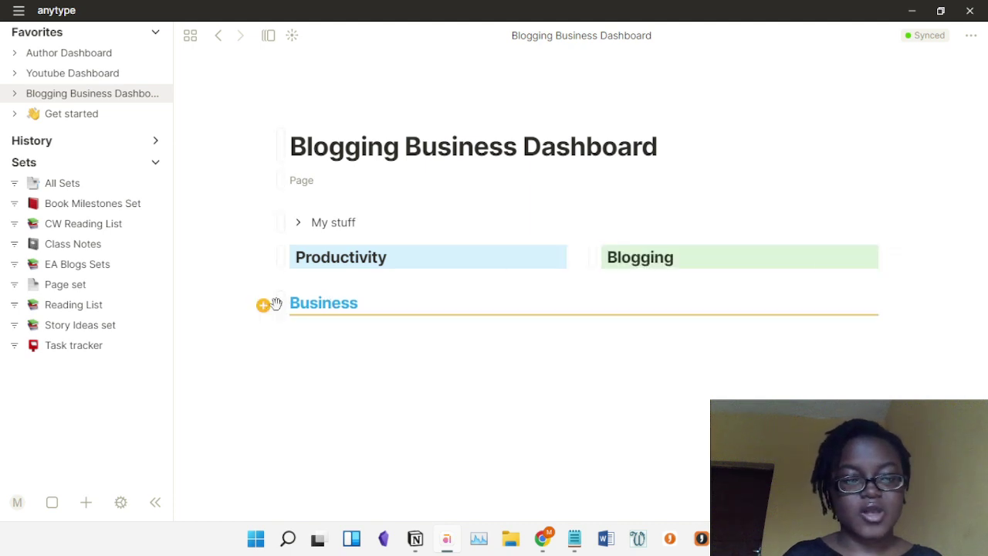
left_click_drag(282, 301, 887, 258)
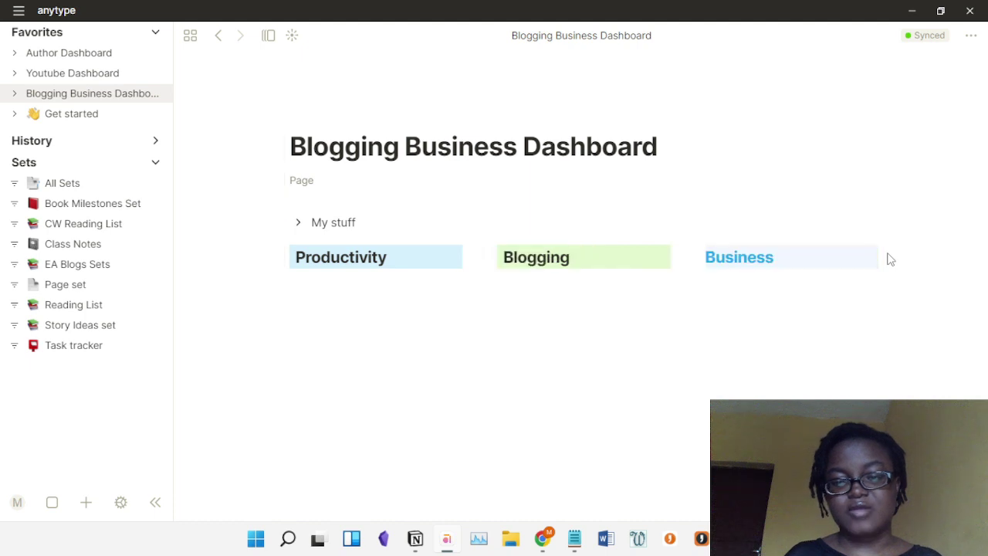
left_click_drag(489, 256, 263, 260)
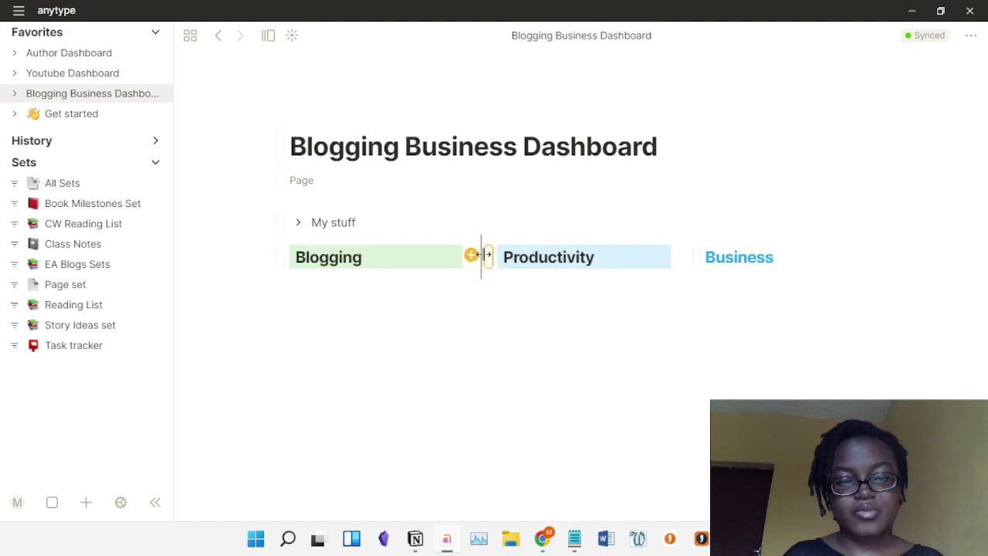
left_click_drag(691, 257, 507, 253)
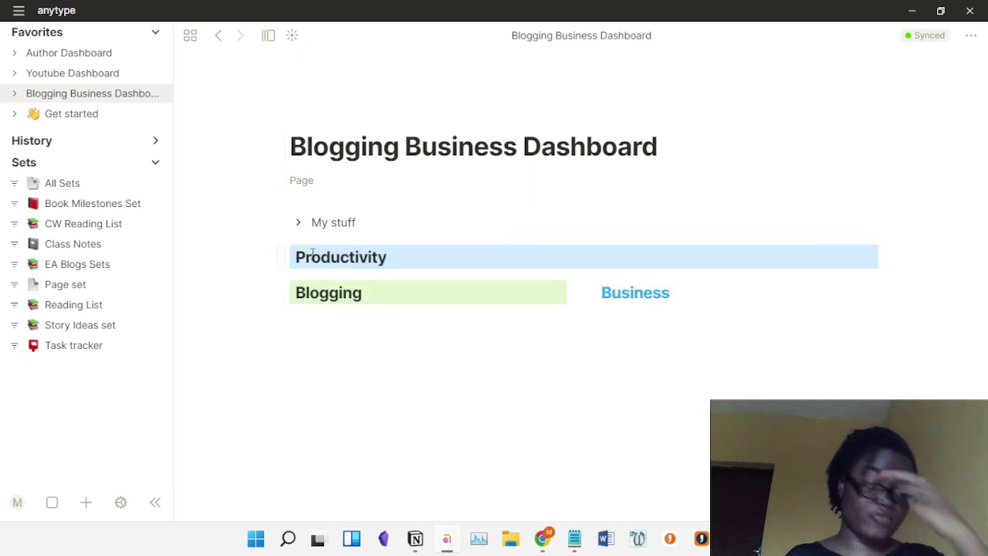
left_click_drag(418, 297, 586, 290)
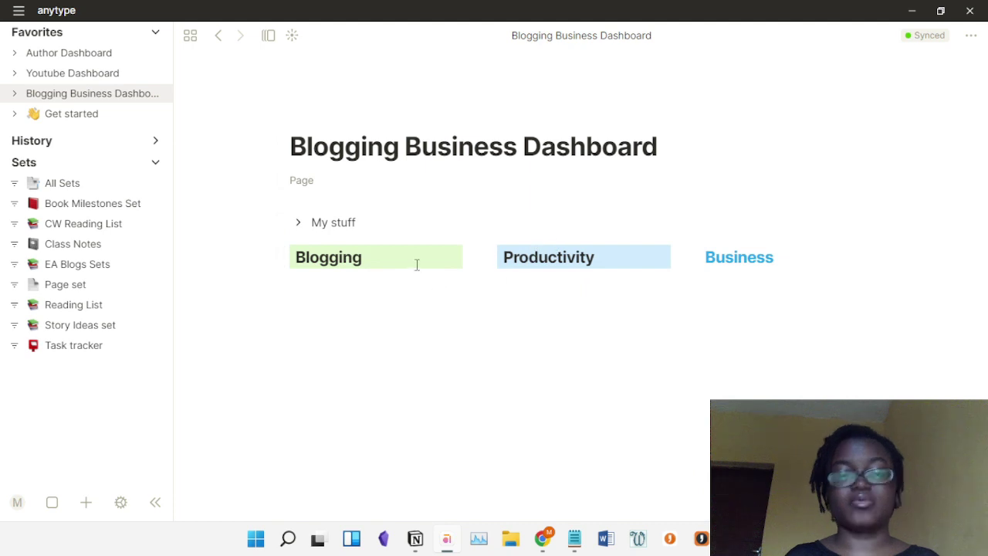
left_click_drag(490, 258, 889, 255)
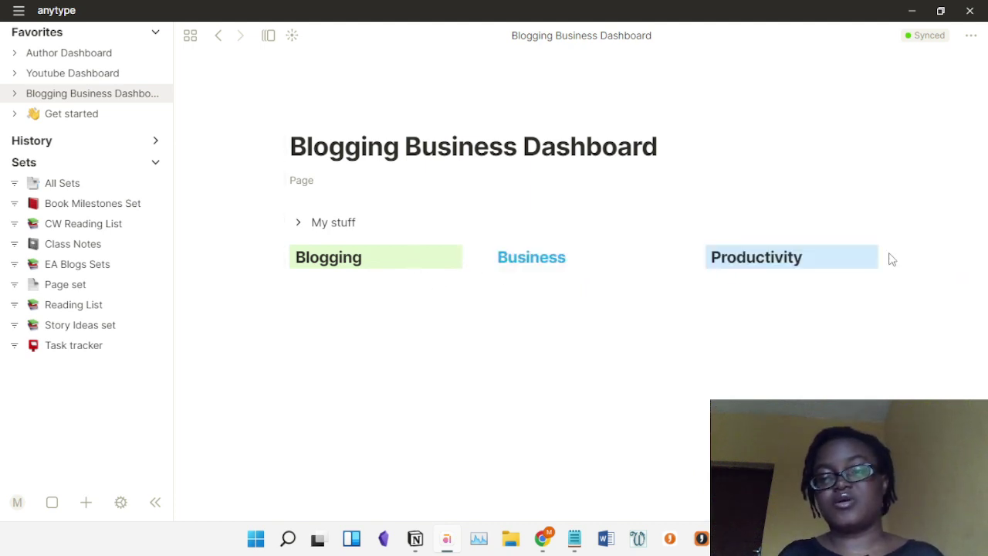
Step: Insert an empty text block directly beneath the Blogging heading, inside its column
left_click(322, 290)
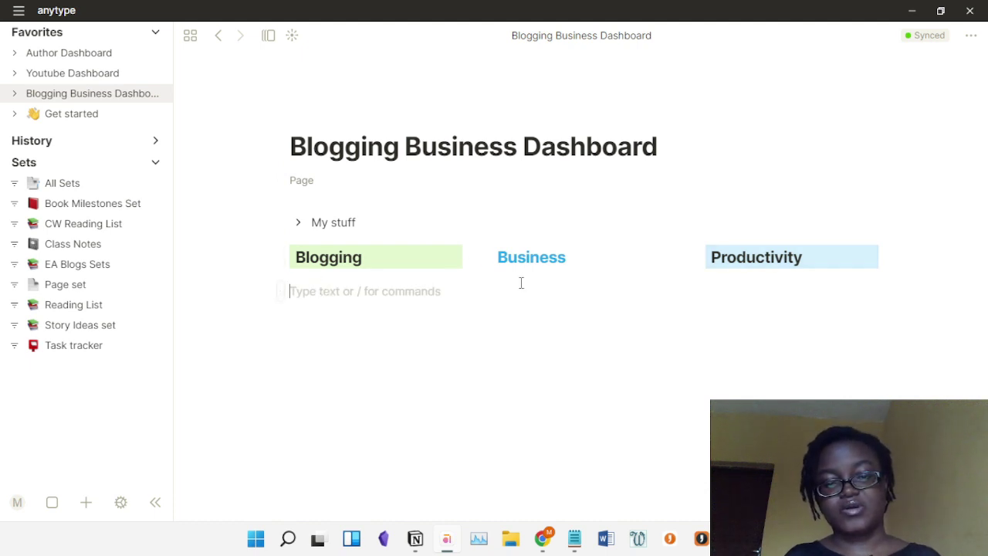
left_click_drag(271, 281, 265, 271)
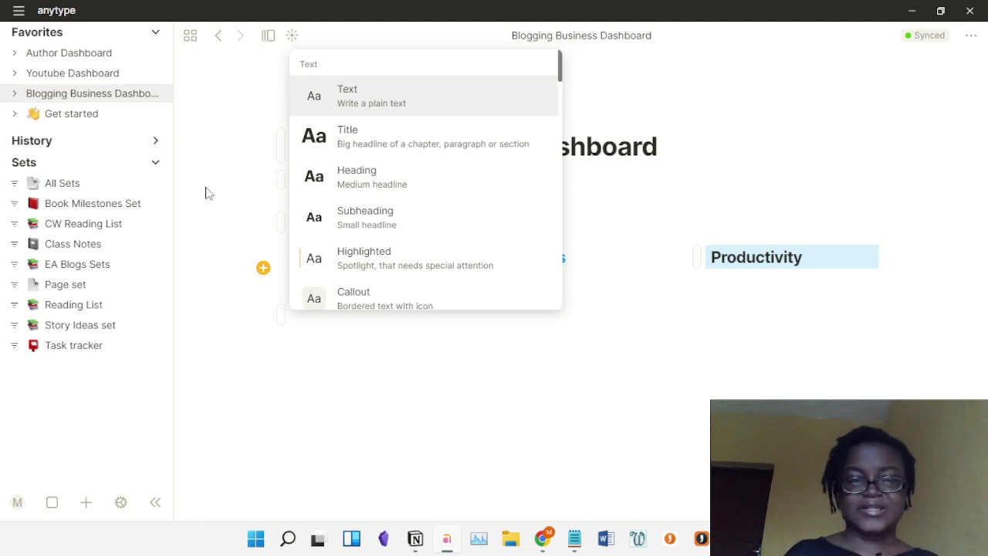
left_click(291, 404)
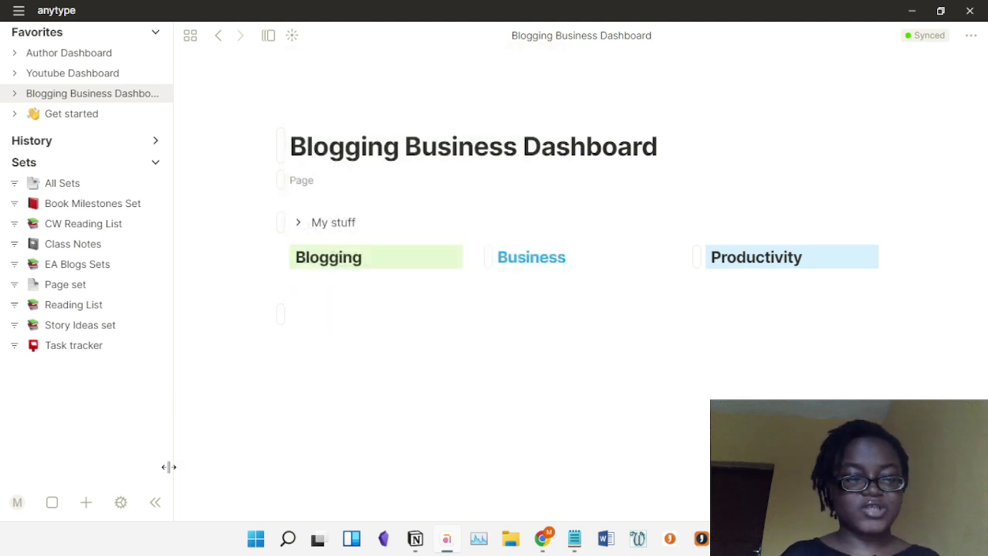
left_click(86, 503)
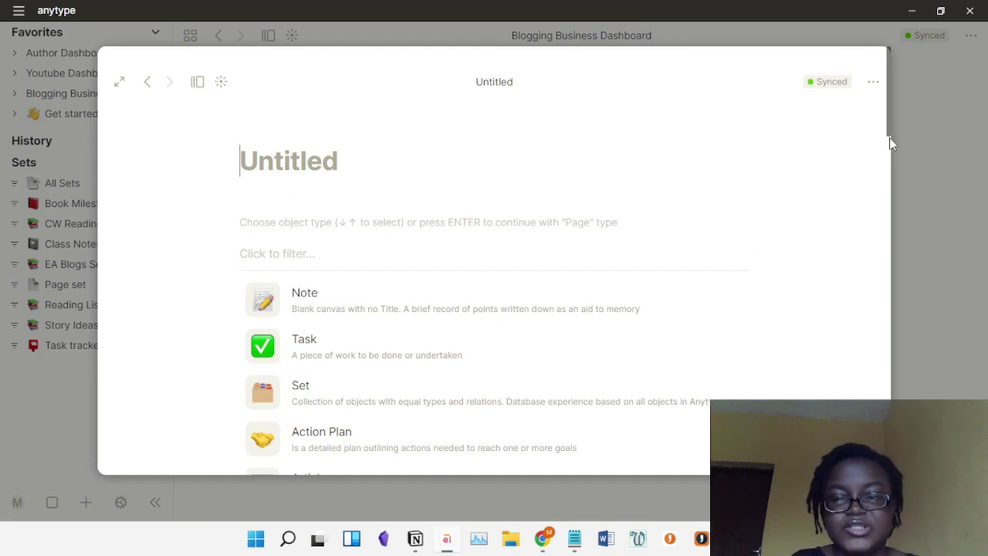
left_click_drag(889, 126, 856, 110)
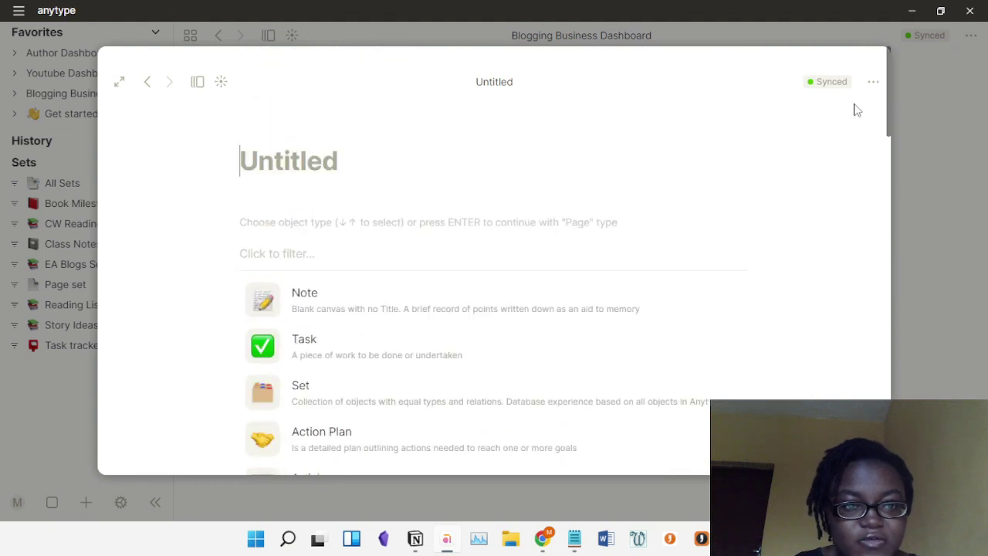
left_click(276, 252)
type("page")
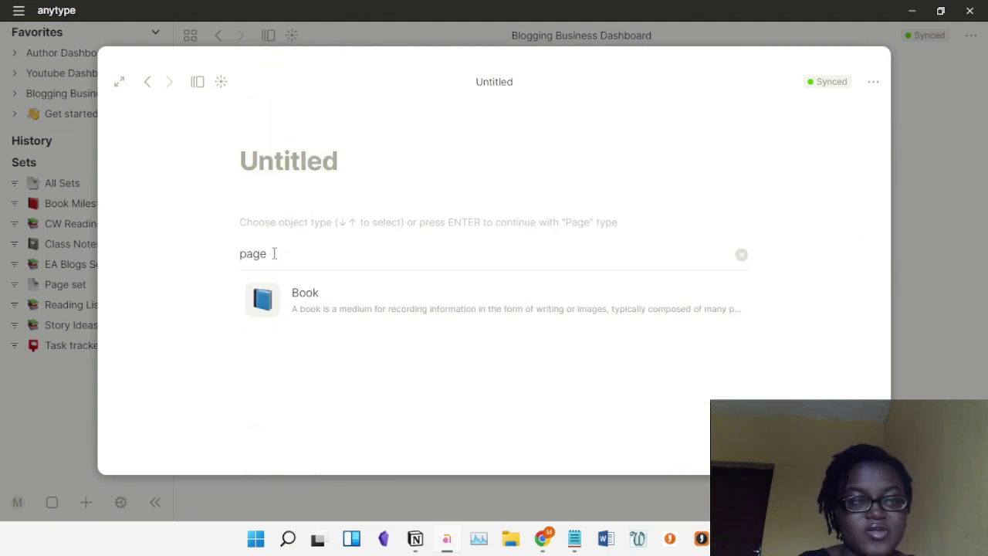
key("BackSpace")
key("BackSpace")
key("BackSpace")
key("BackSpace")
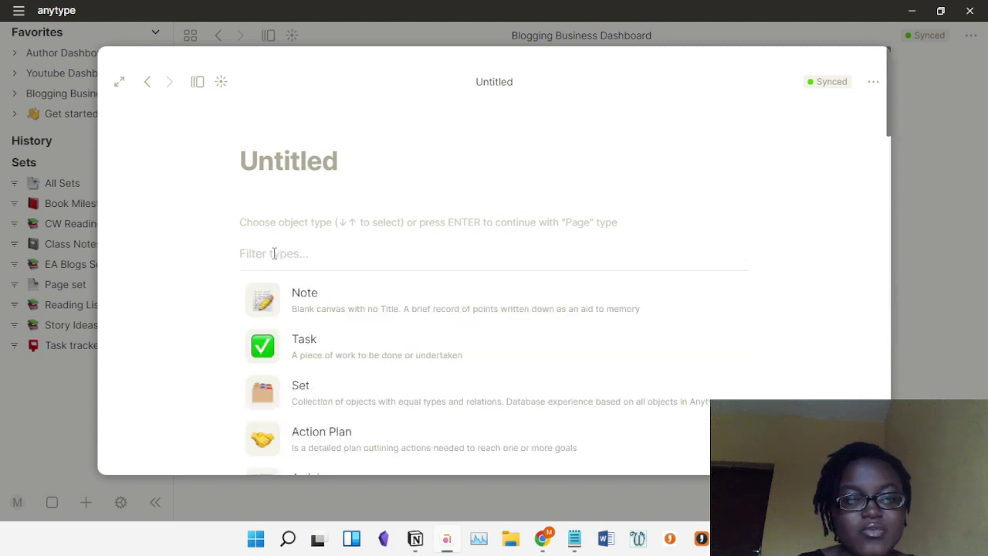
left_click(302, 172)
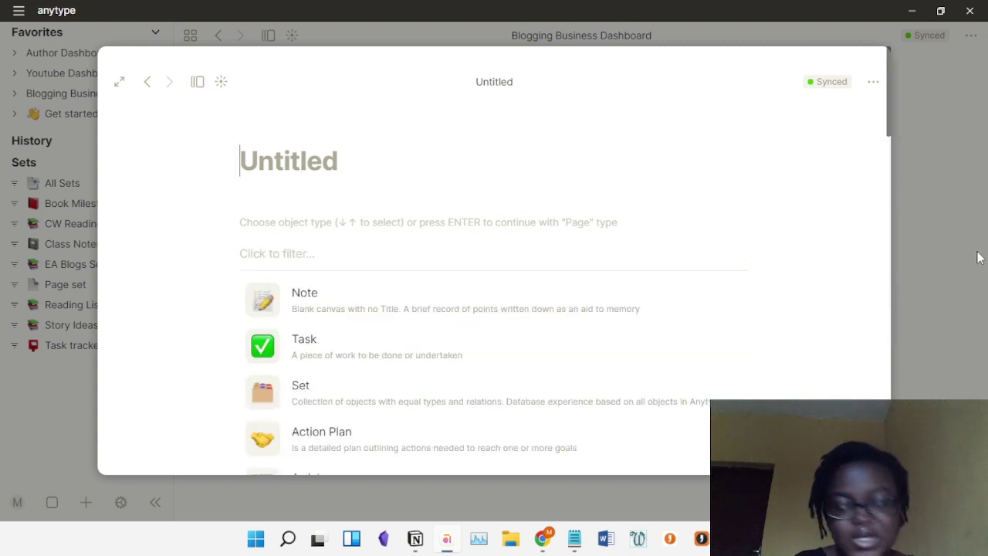
left_click(948, 205)
Step: Create a new Page object in the empty block under the Blogging heading and title it Process Checklist
left_click(308, 284)
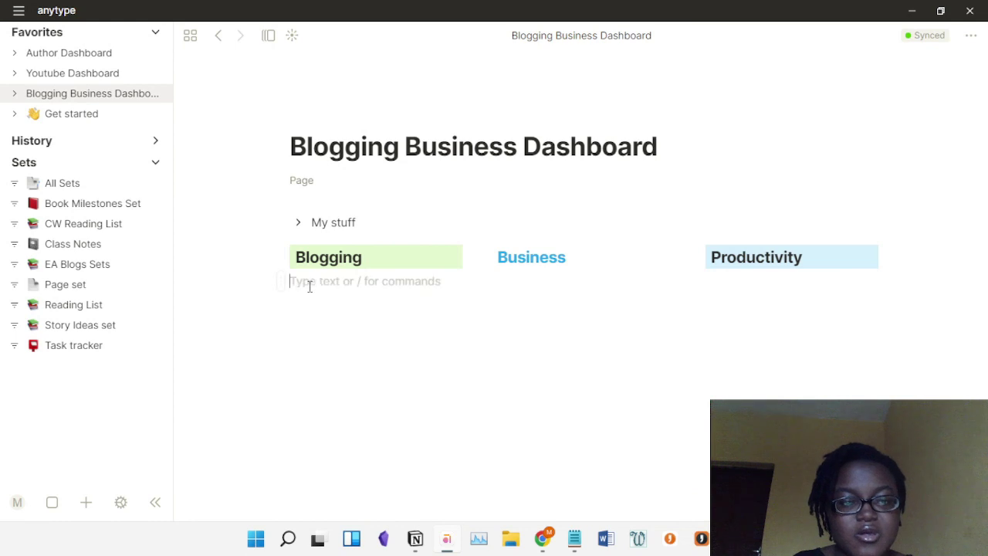
type("/")
scroll(309, 291, "down", 5)
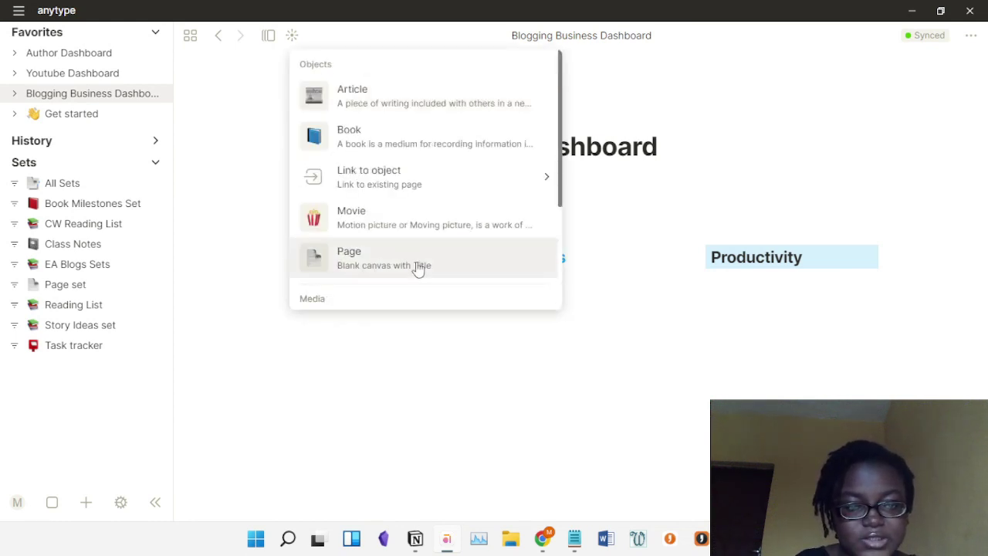
left_click(386, 268)
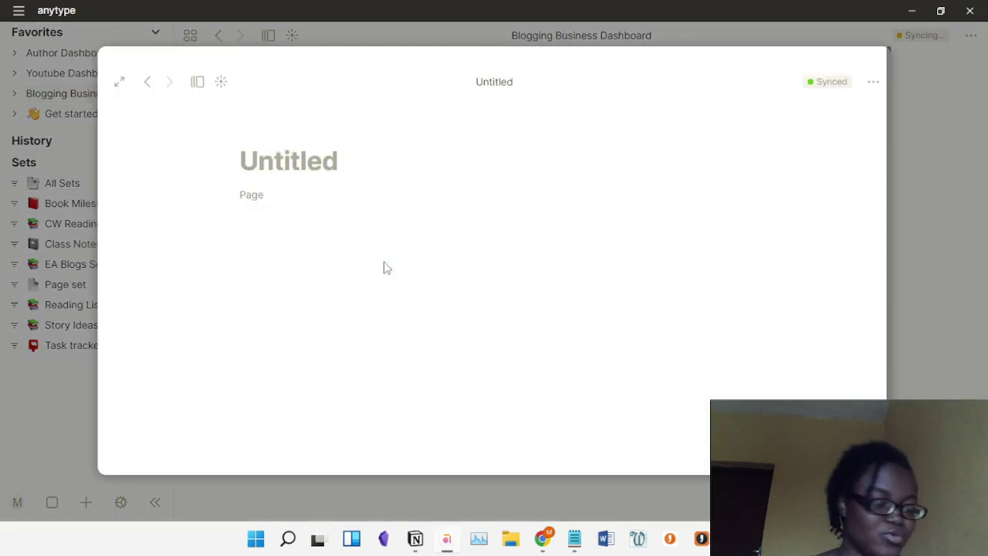
type("Pro")
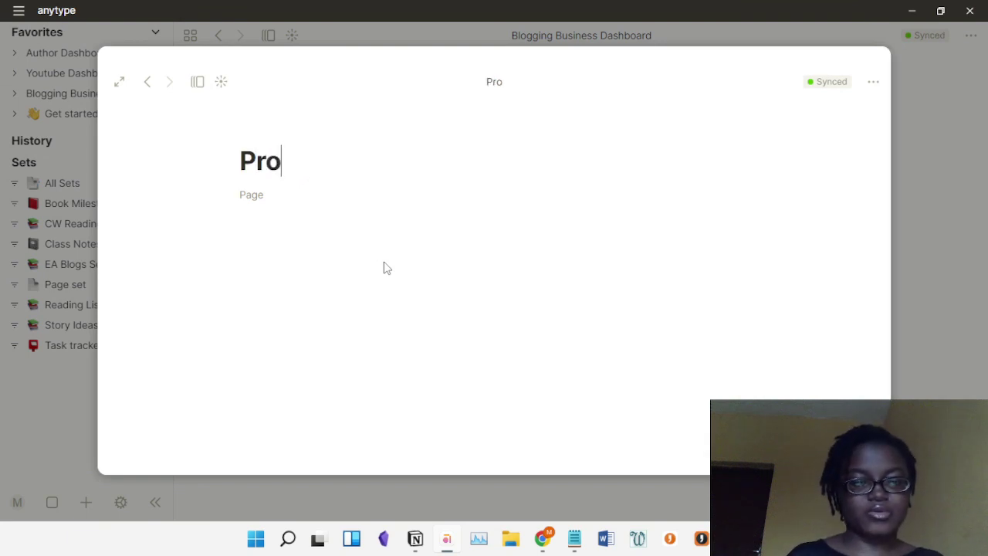
type("cess Chec")
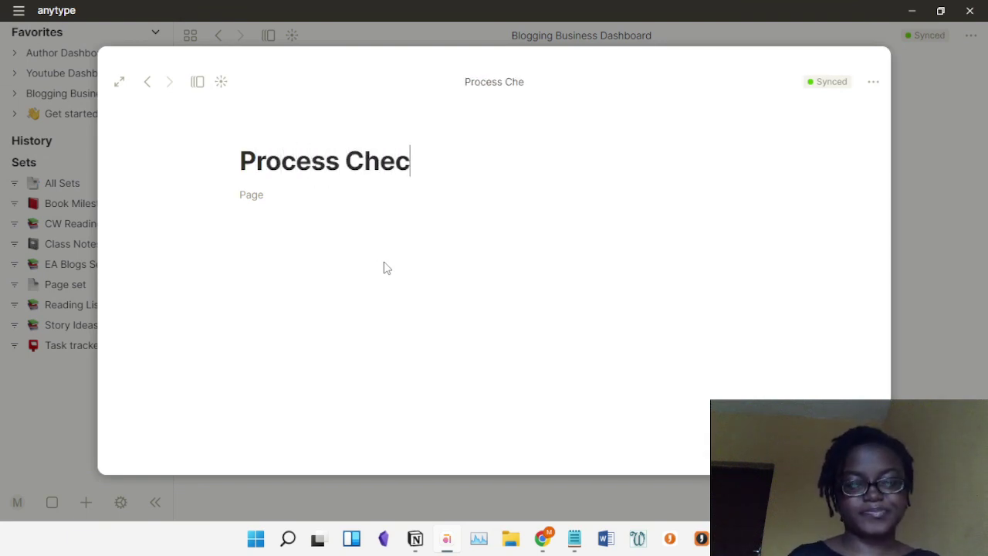
type("klist")
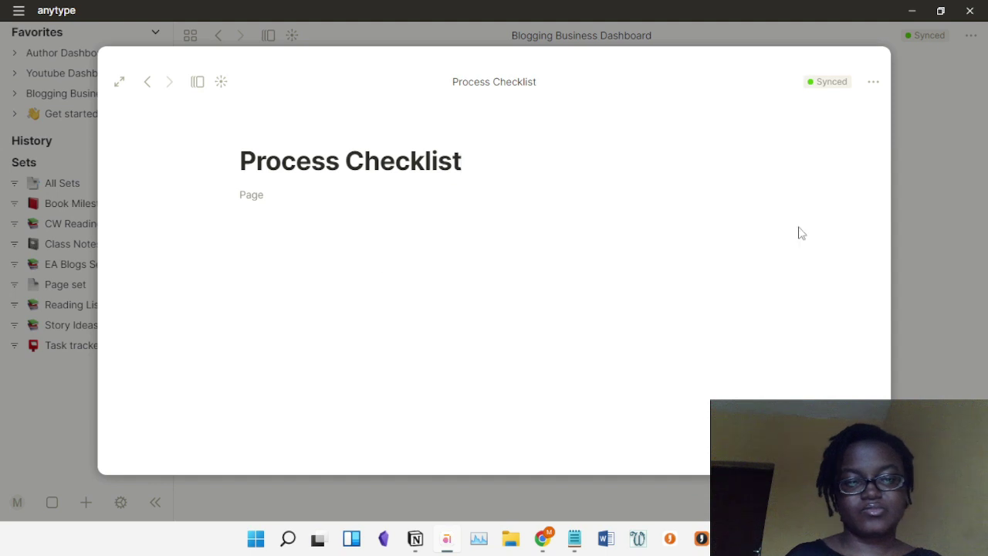
Step: Switch to Notion and copy all Blog Writing Process Checklist items, from Keyword Research through Promotion
left_click(248, 230)
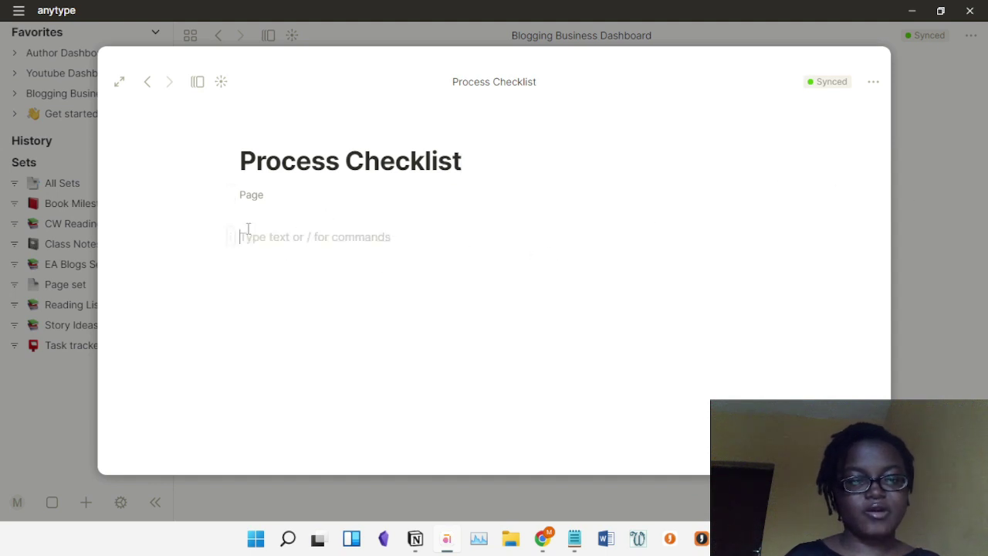
left_click(415, 538)
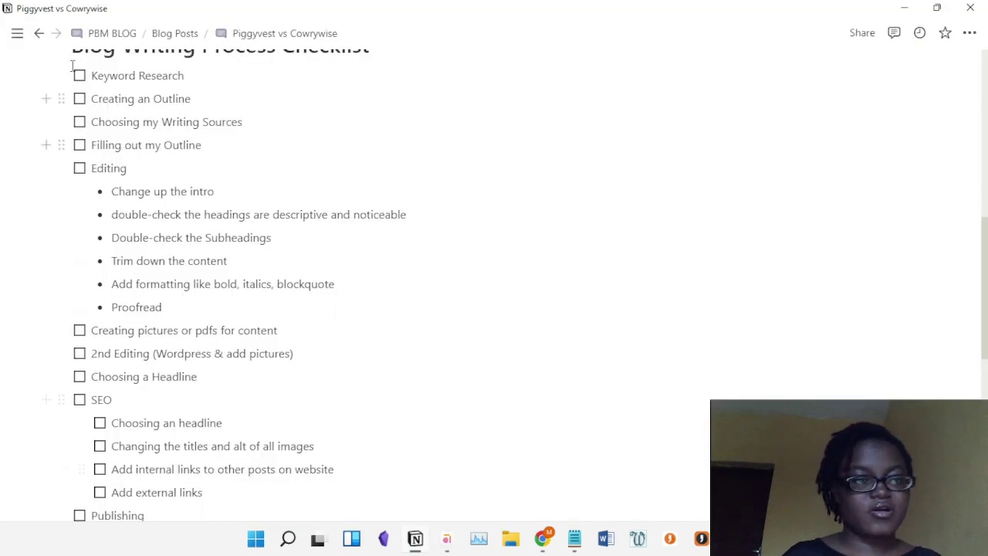
left_click_drag(61, 76, 102, 100)
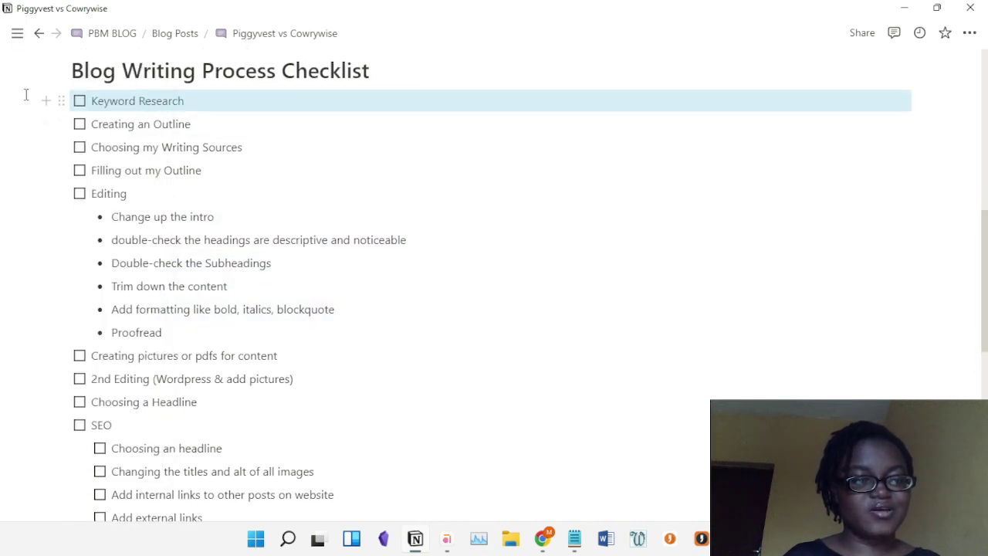
left_click_drag(25, 94, 240, 426)
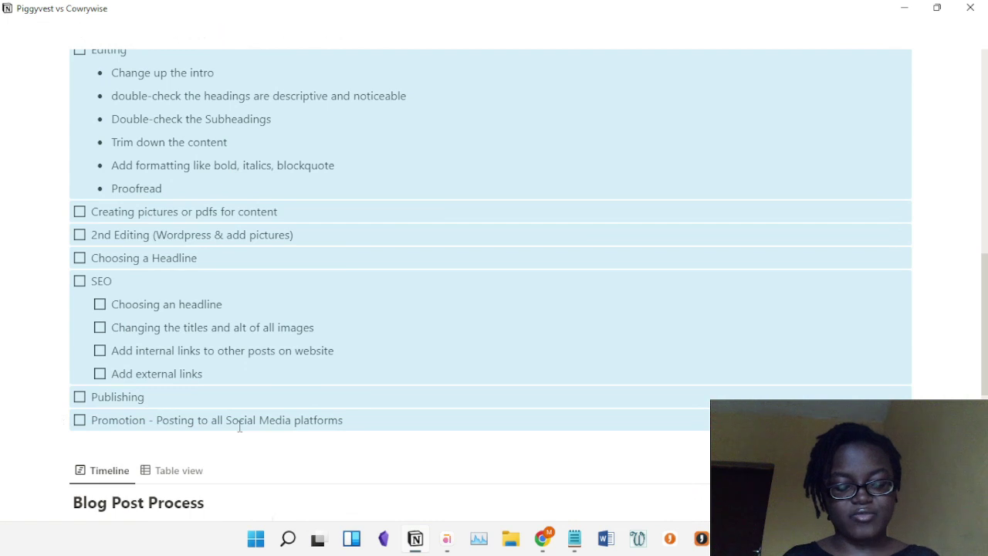
Step: Switch back to Anytype, paste the copied checklist into the body of the Process Checklist page and look through it
left_click(446, 539)
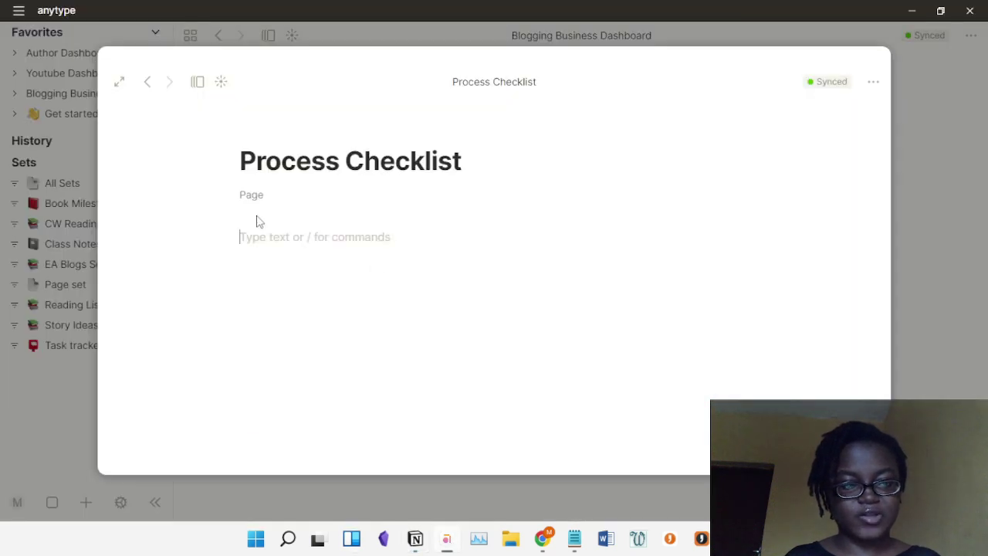
left_click(257, 239)
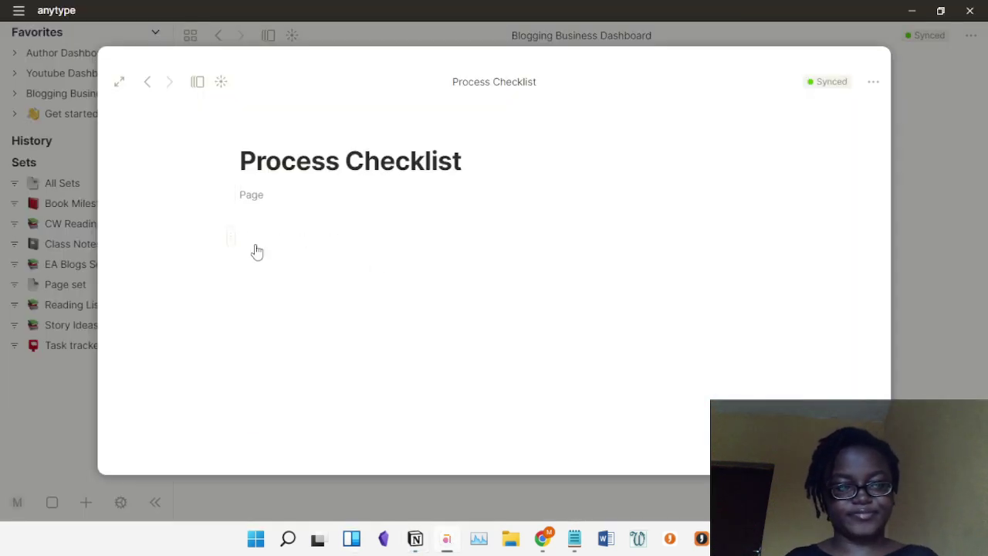
key("ctrl+v")
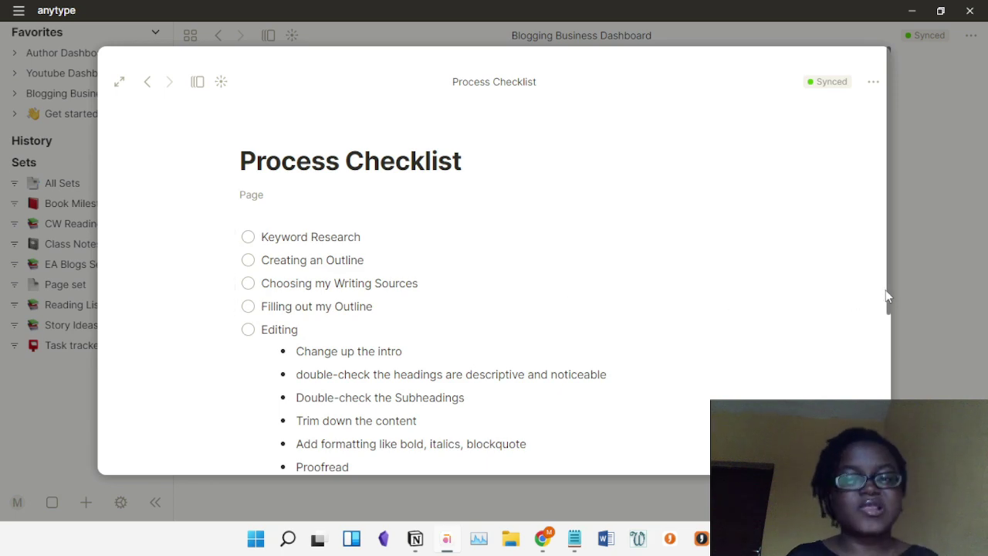
scroll(889, 322, "down", 3)
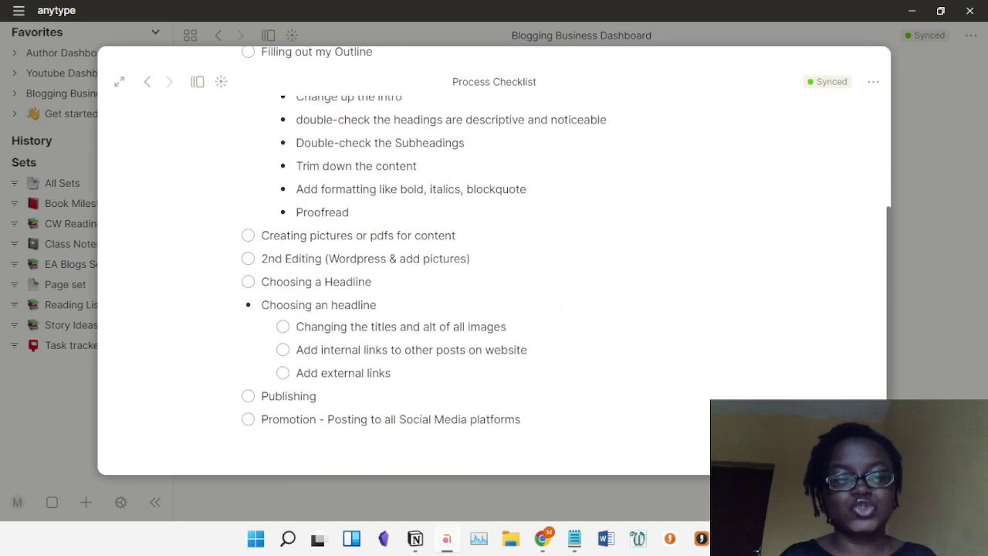
scroll(908, 221, "up", 3)
scroll(895, 215, "down", 3)
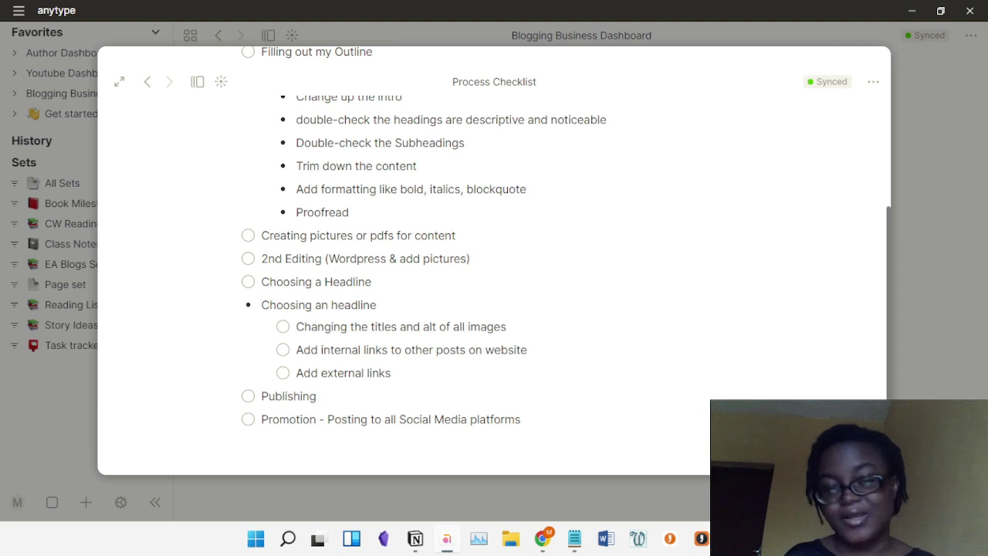
scroll(888, 145, "up", 3)
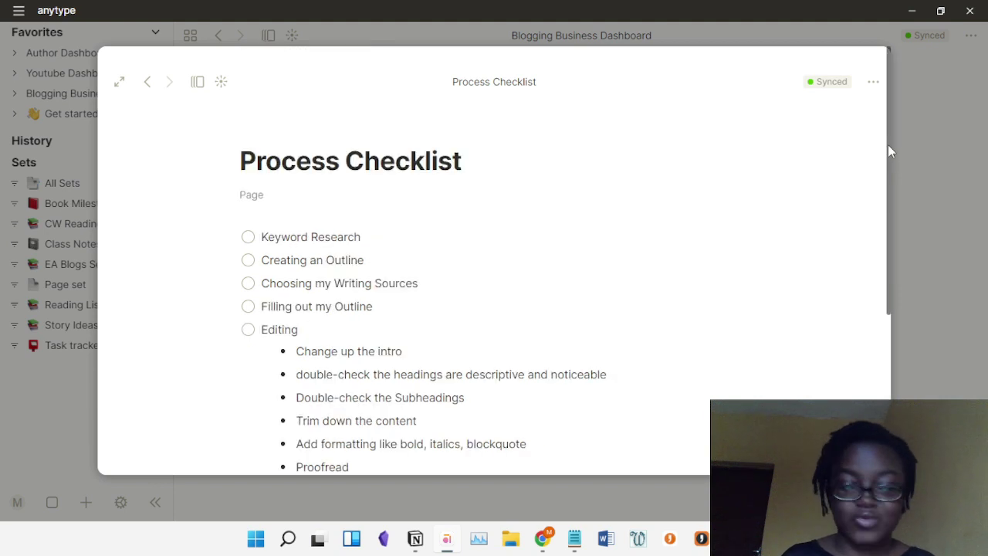
Step: Leave the Process Checklist page, open the Get started page and look through its page options
left_click_drag(888, 144, 890, 101)
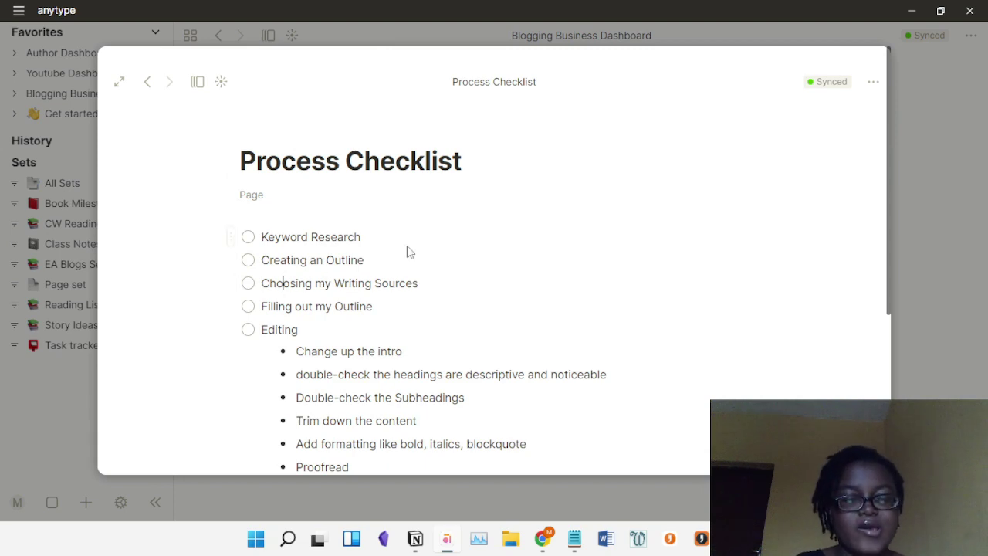
left_click(148, 84)
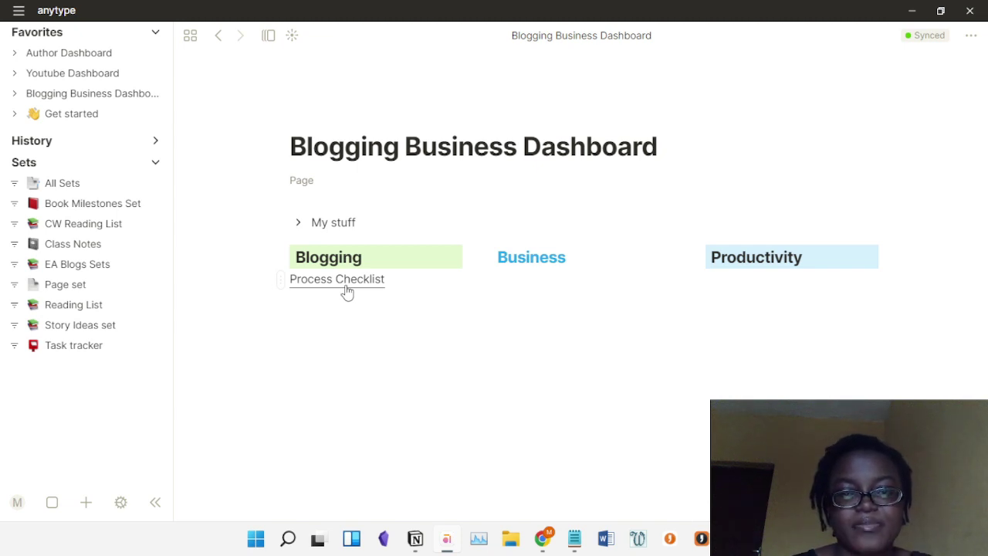
left_click(67, 116)
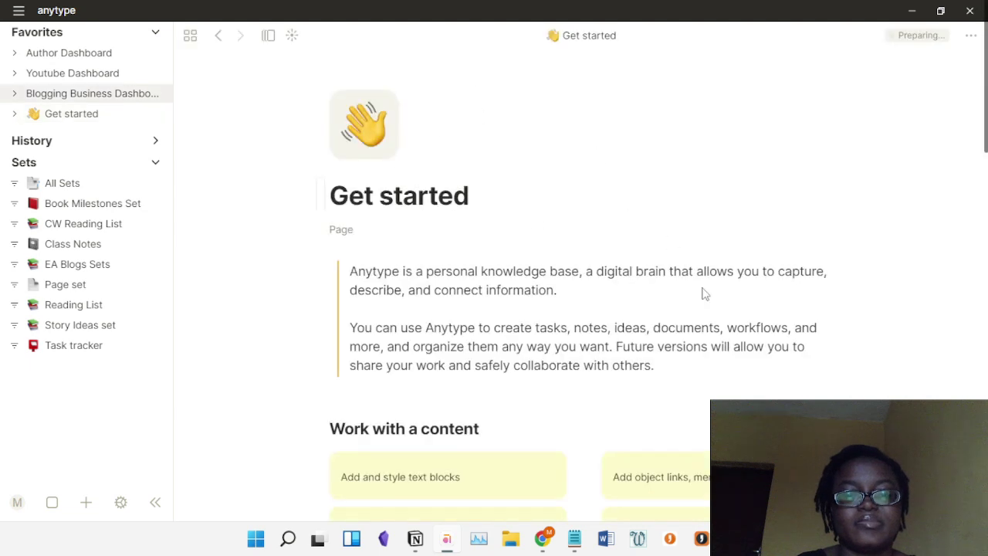
left_click(971, 35)
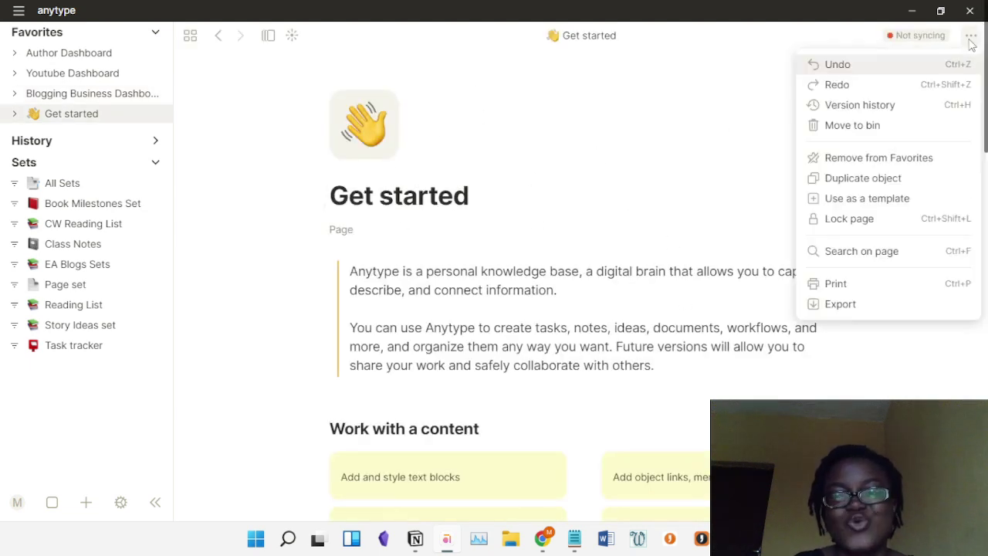
left_click(715, 97)
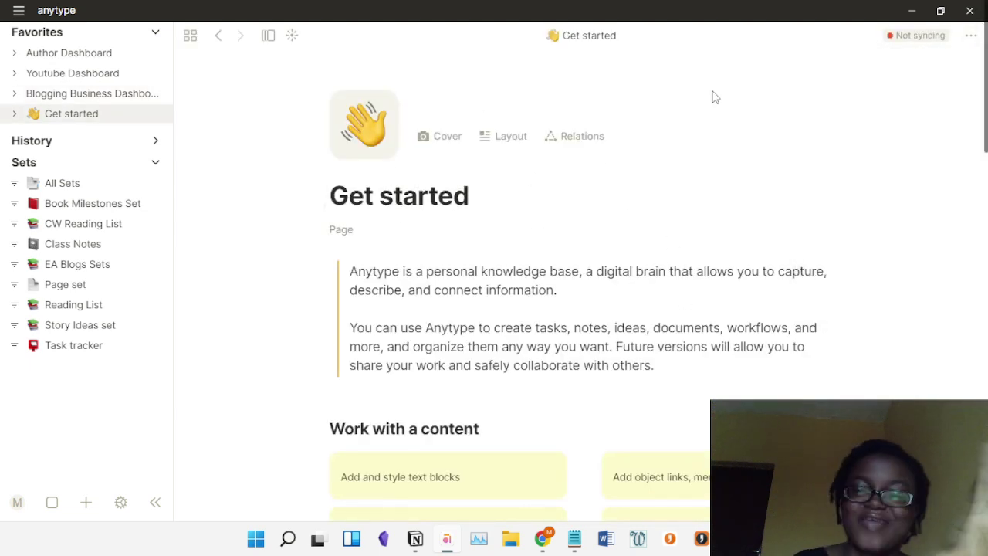
left_click(973, 37)
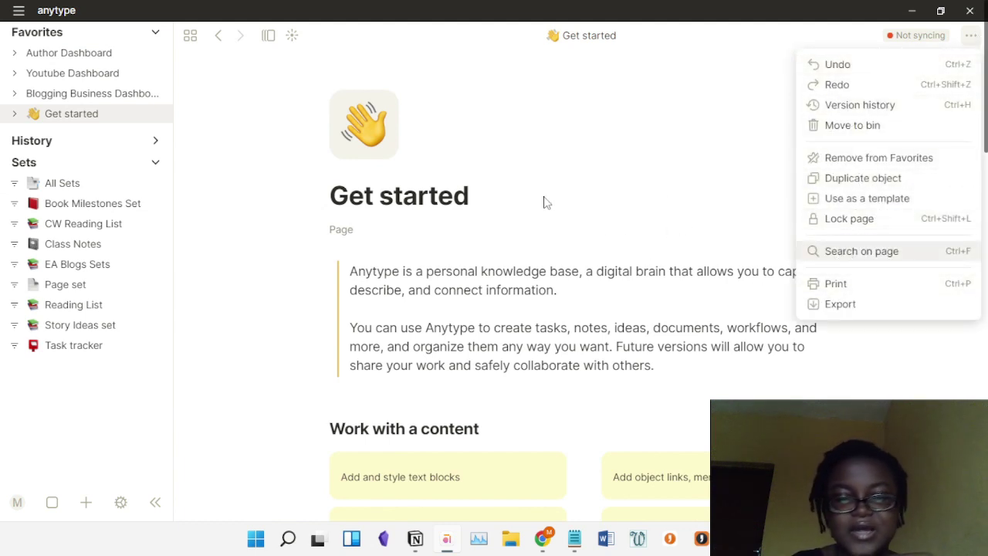
Step: Switch to Notion and copy the share link of the Piggyvest vs Cowrywise page
left_click(414, 539)
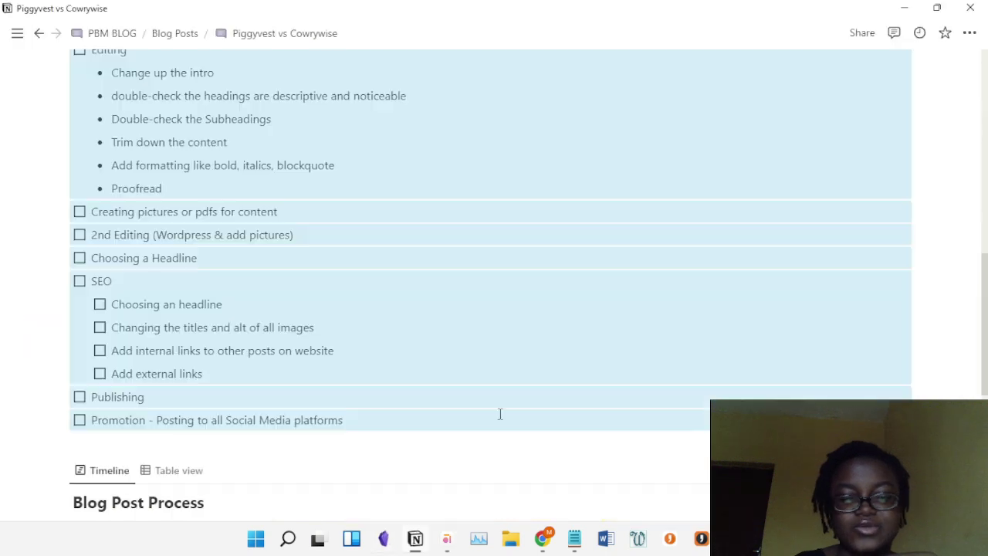
left_click(968, 35)
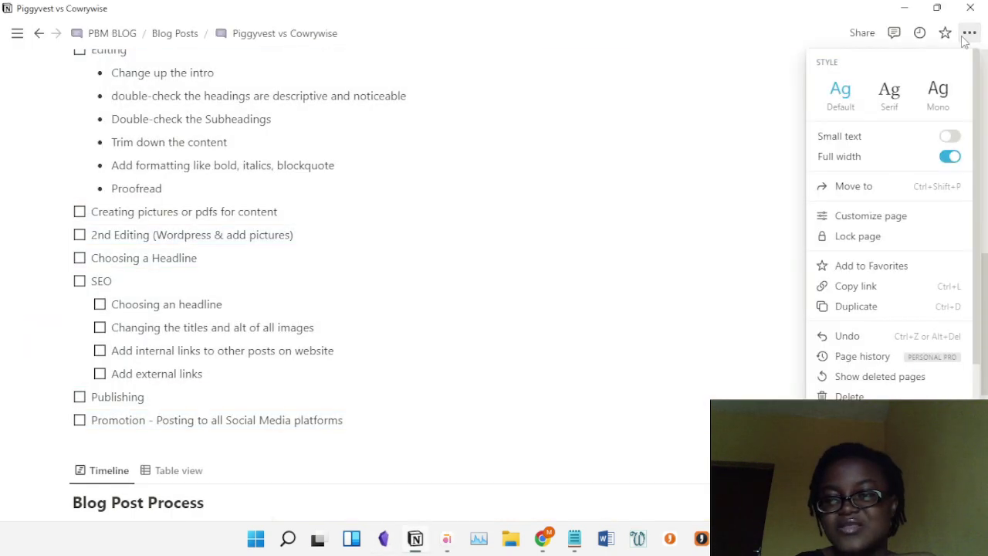
left_click(863, 34)
left_click(864, 34)
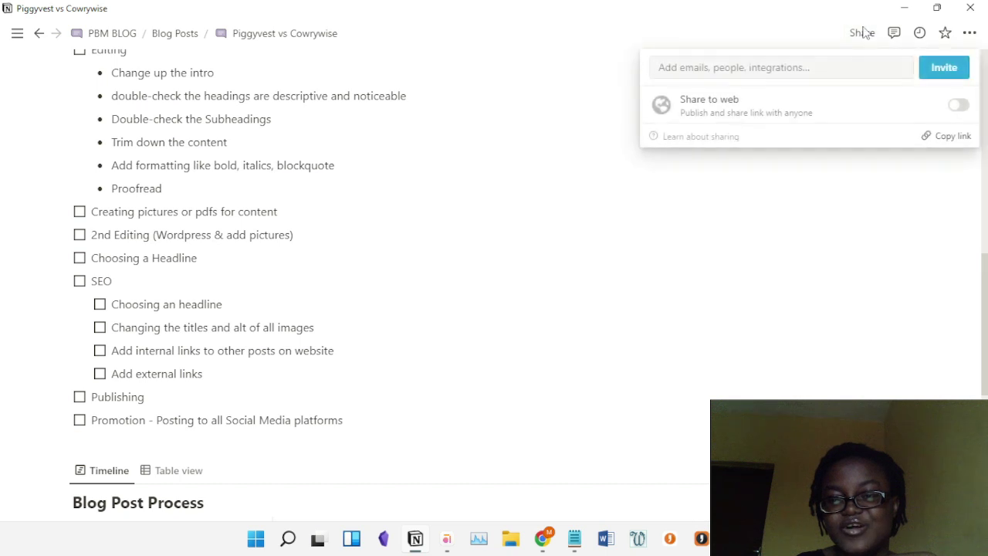
left_click(947, 136)
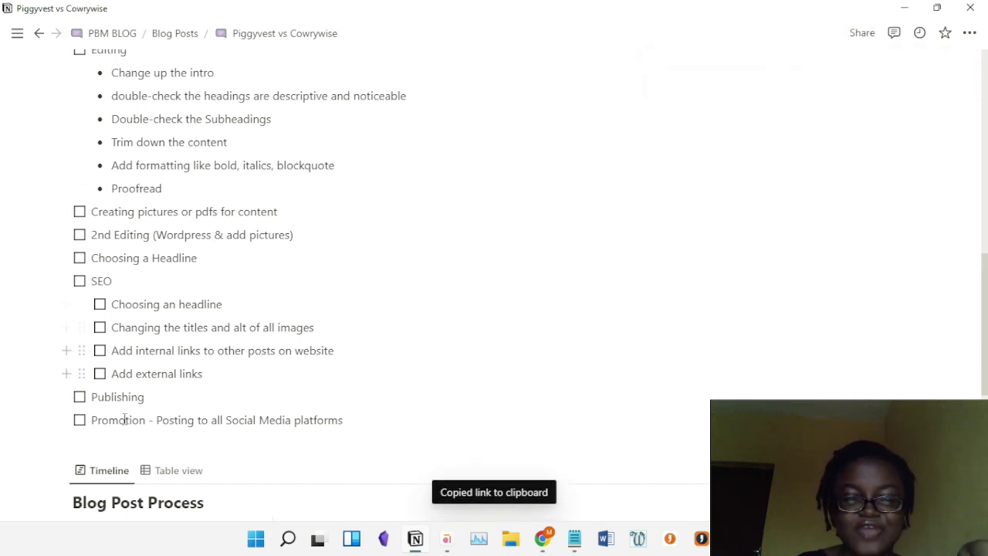
Step: Paste the copied link on the empty line beneath the Promotion item as a page mention
left_click(105, 439)
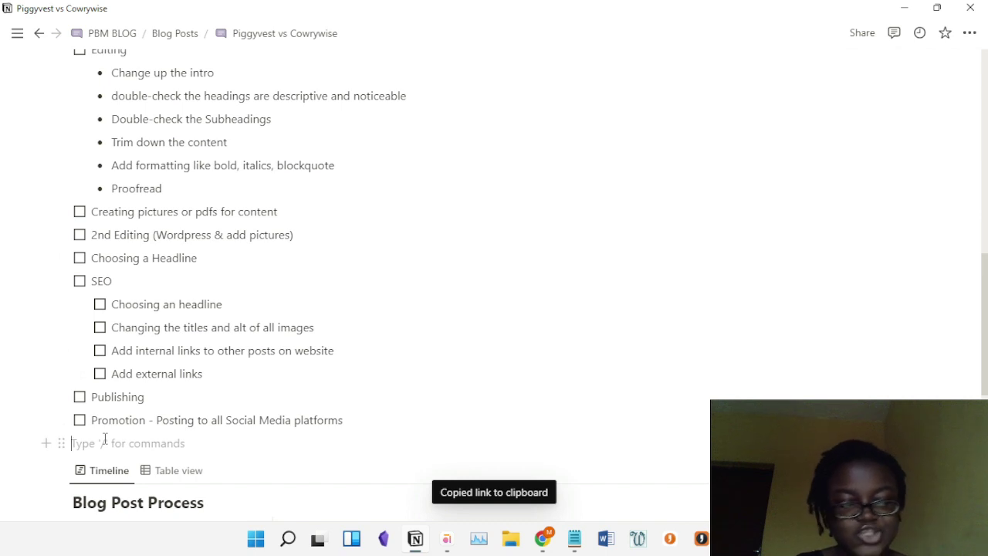
key("ctrl+v")
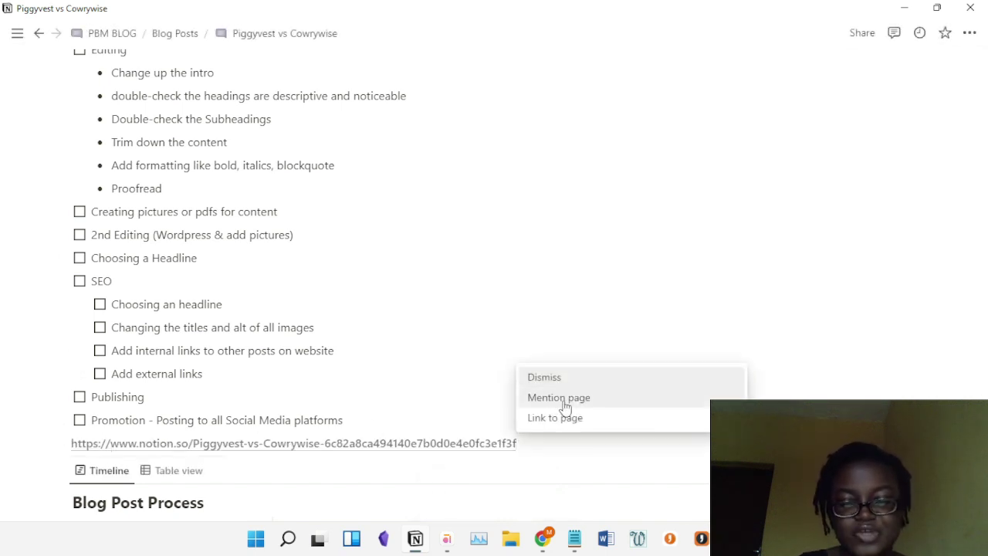
left_click(564, 398)
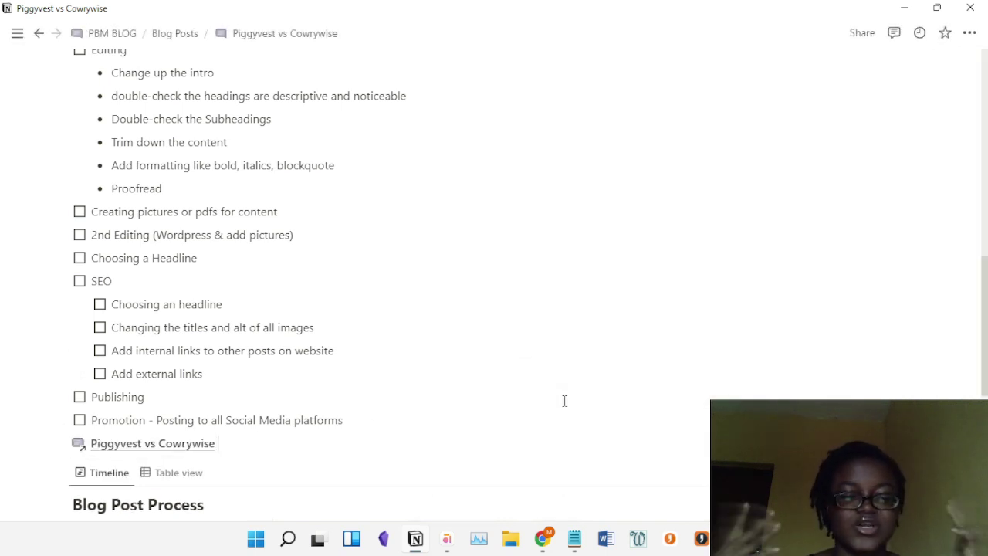
Step: Switch back to Anytype, dismiss the page options and reopen the Blogging Business Dashboard
left_click(441, 538)
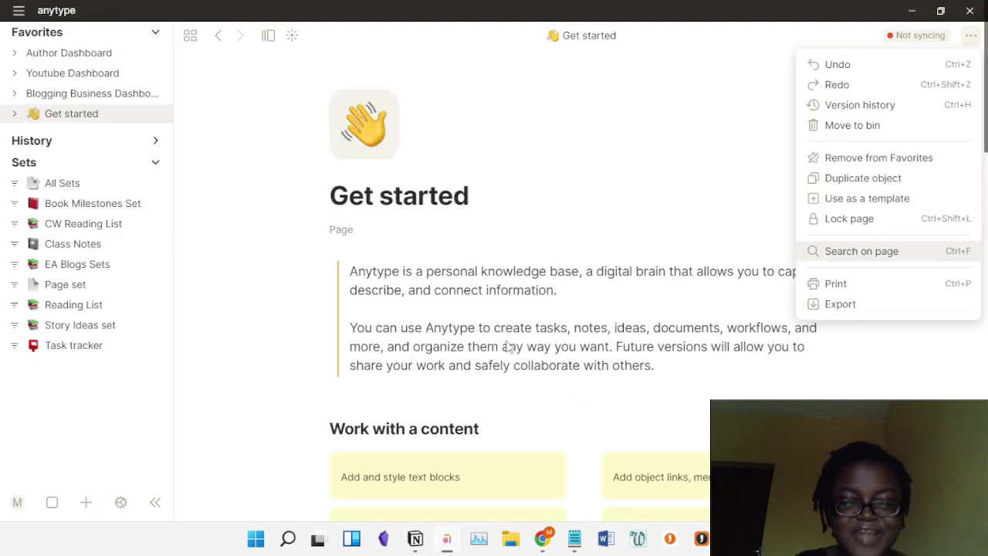
left_click(645, 249)
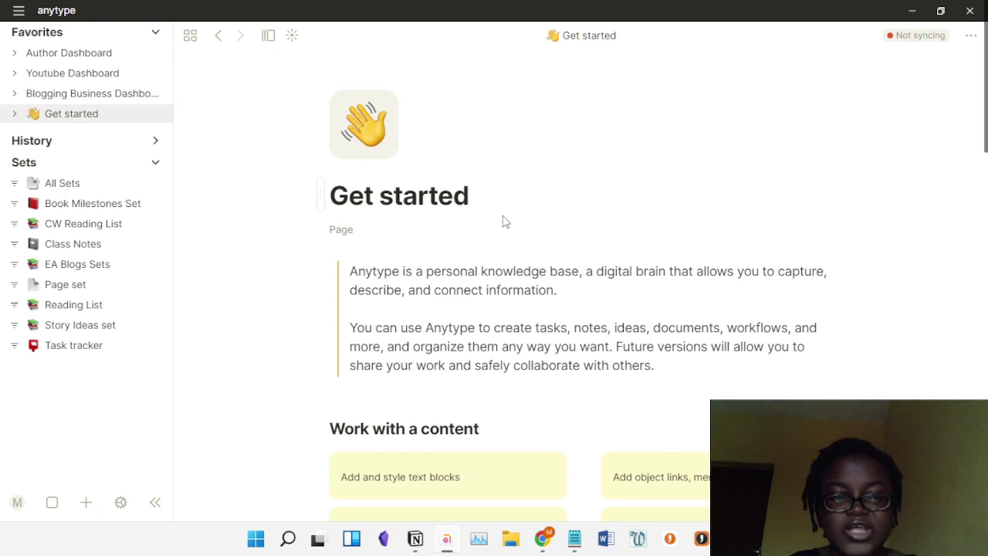
left_click(139, 99)
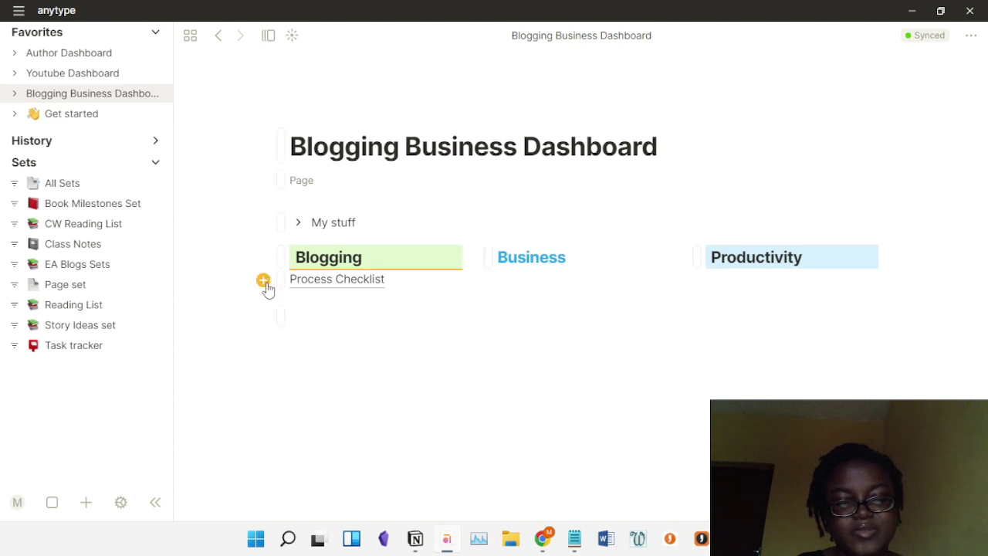
Step: Add a link to the existing Project Tracker Template page beneath Process Checklist in the Blogging column
left_click(263, 285)
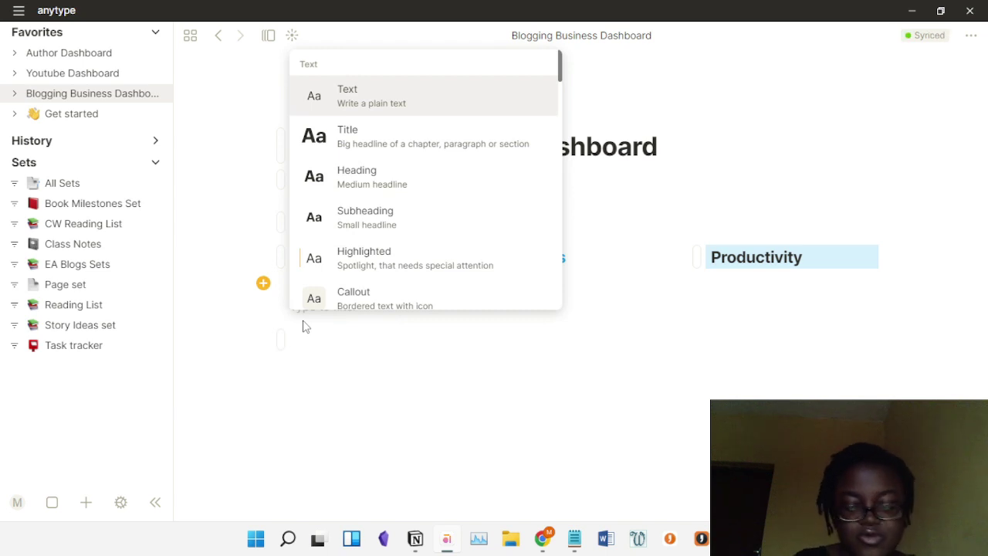
type("link")
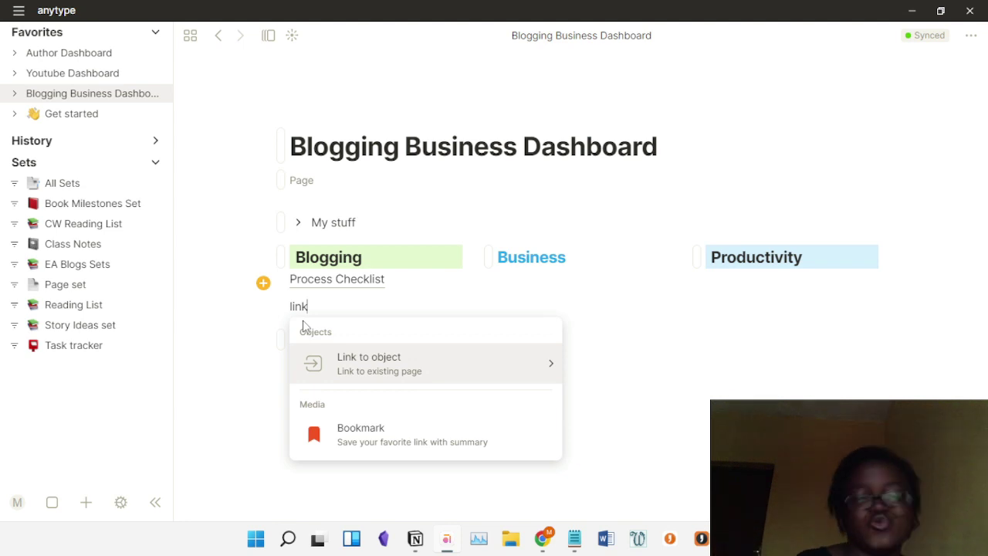
left_click(405, 369)
type("pro")
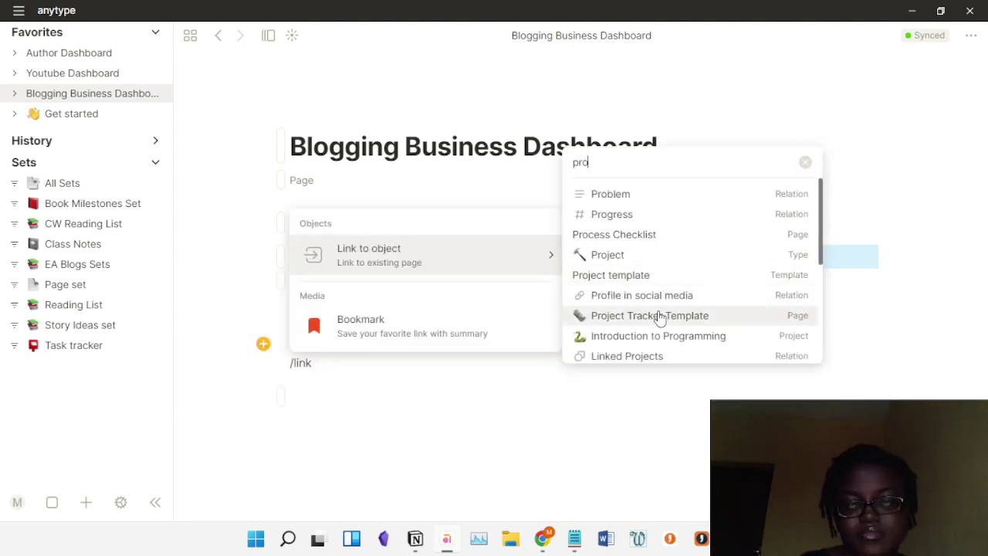
left_click(660, 317)
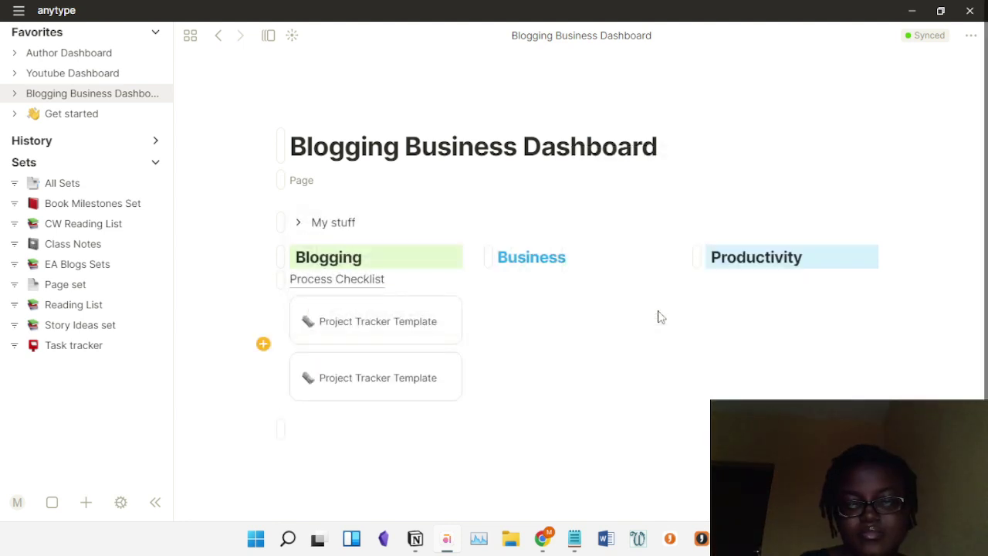
Step: Delete the duplicate Project Tracker Template card and set the remaining link's preview layout to Text
left_click(279, 315)
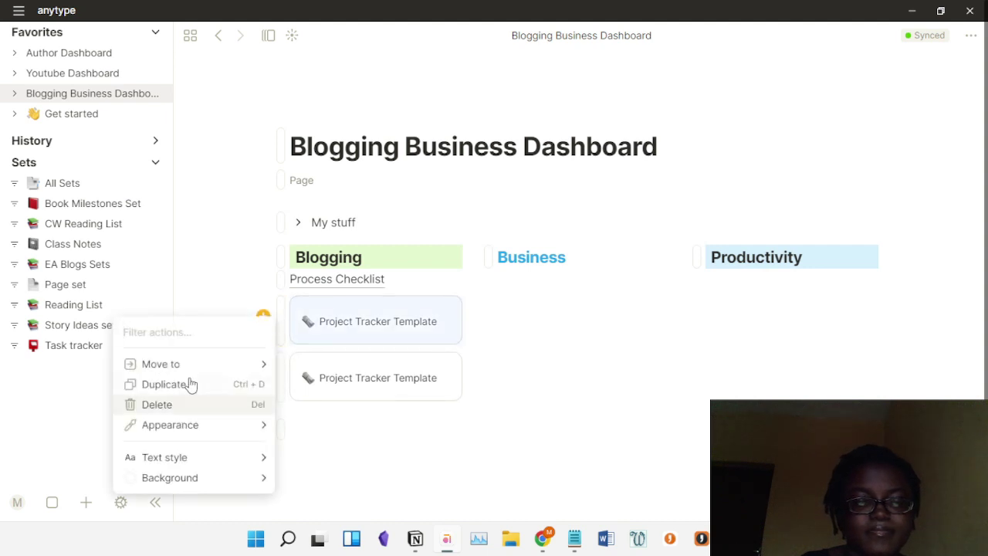
left_click(174, 406)
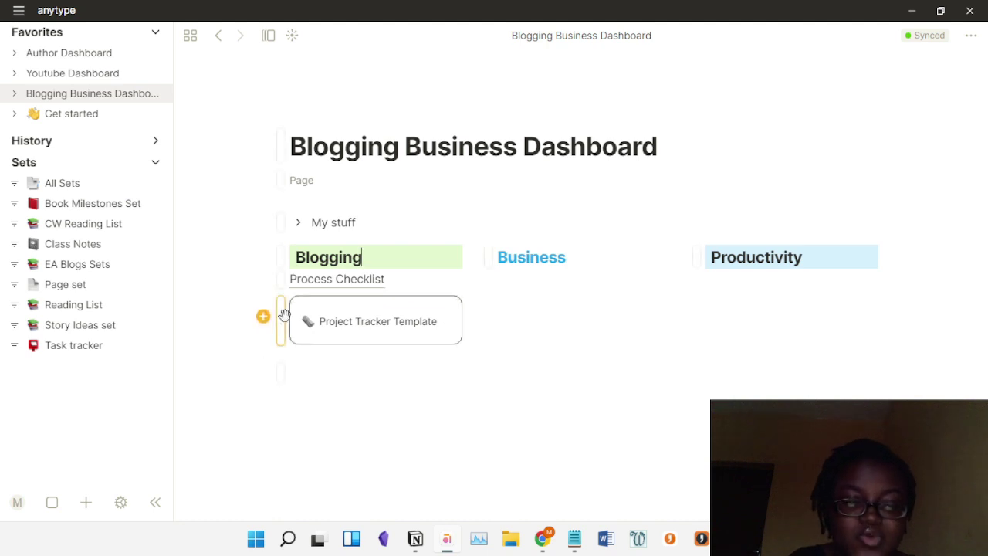
left_click(281, 322)
mouse_move(229, 429)
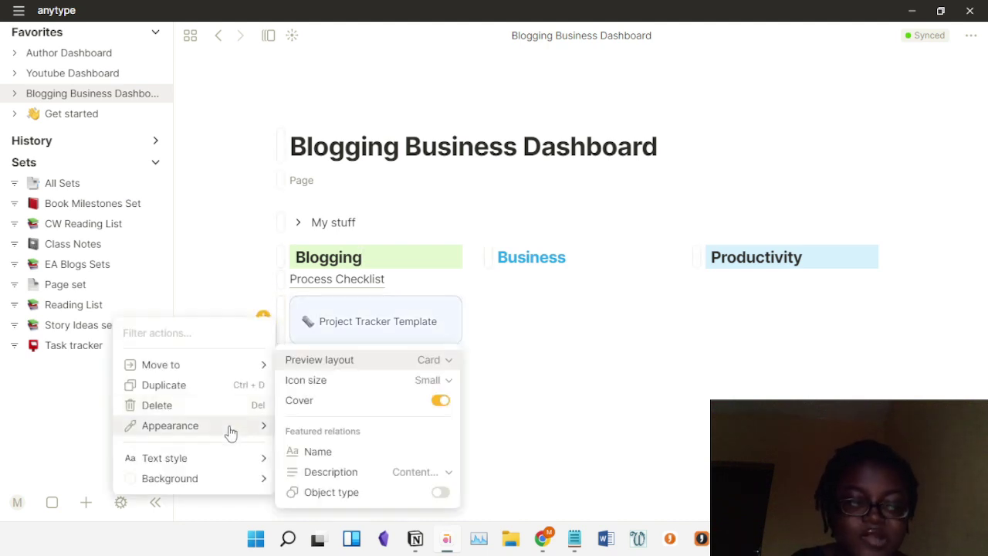
mouse_move(441, 362)
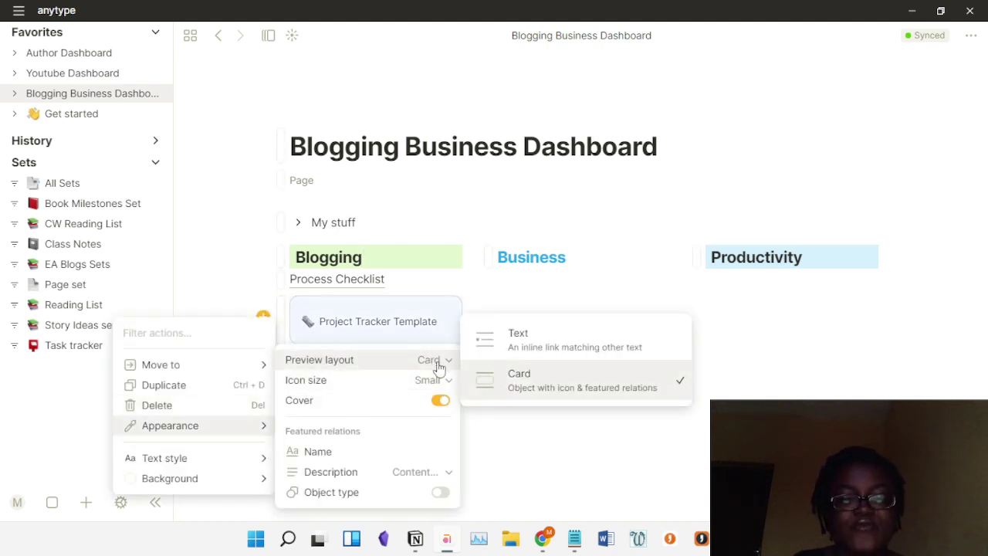
left_click(524, 340)
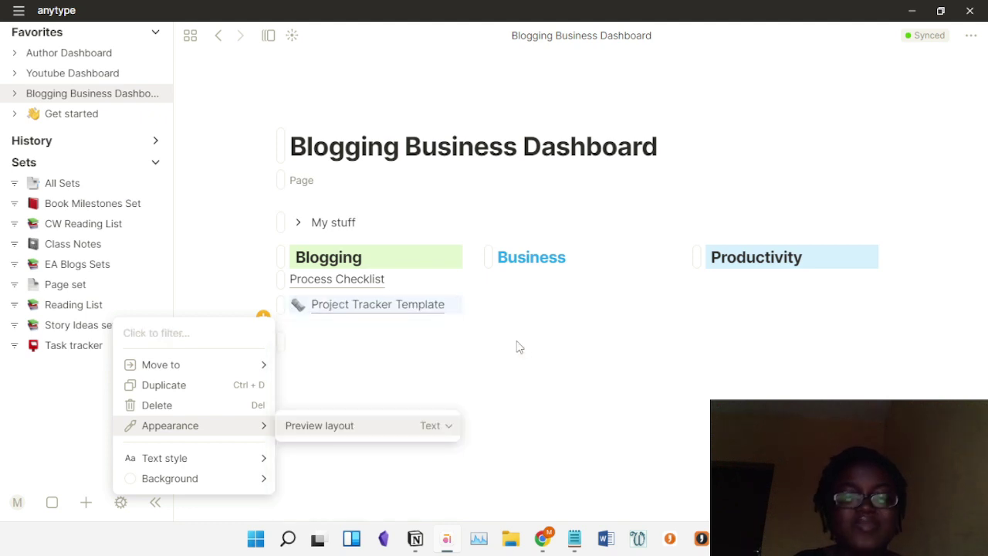
left_click(310, 339)
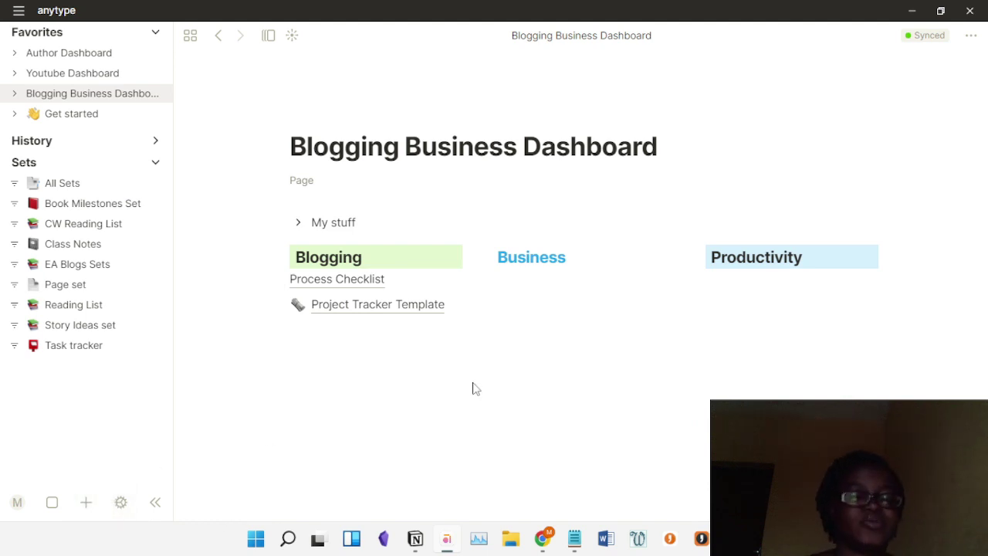
Step: Open the library, look through the available object types and return to the dashboard
left_click(56, 504)
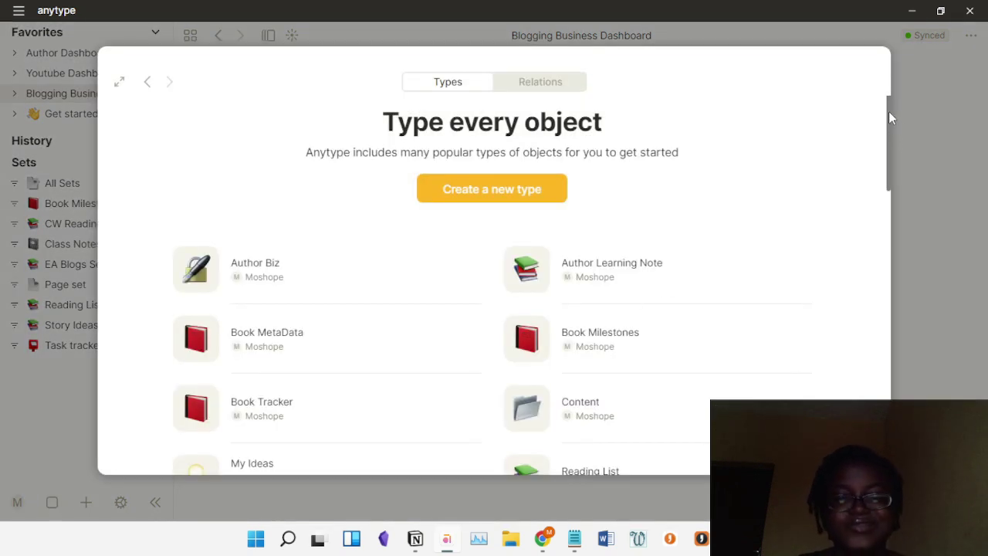
scroll(860, 270, "down", 13)
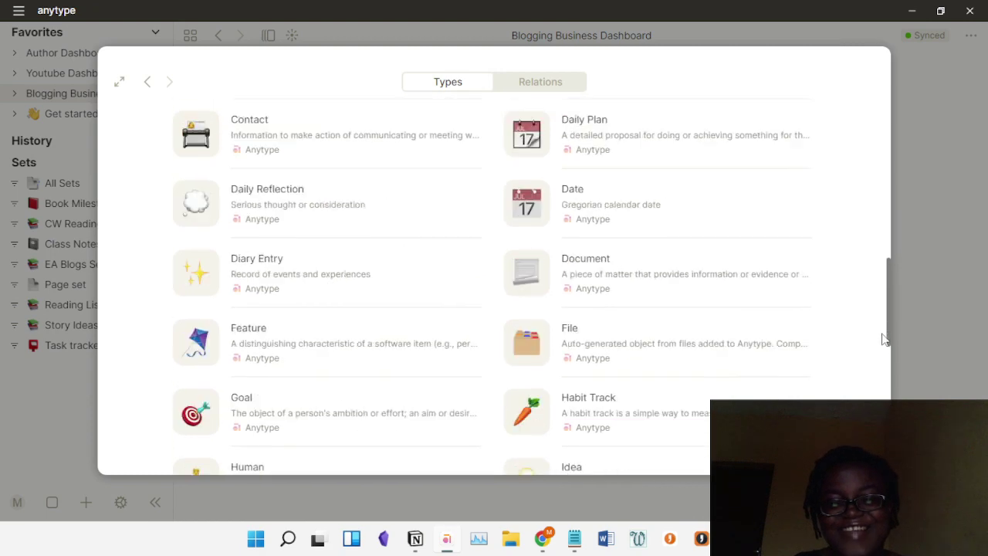
left_click_drag(888, 382, 886, 124)
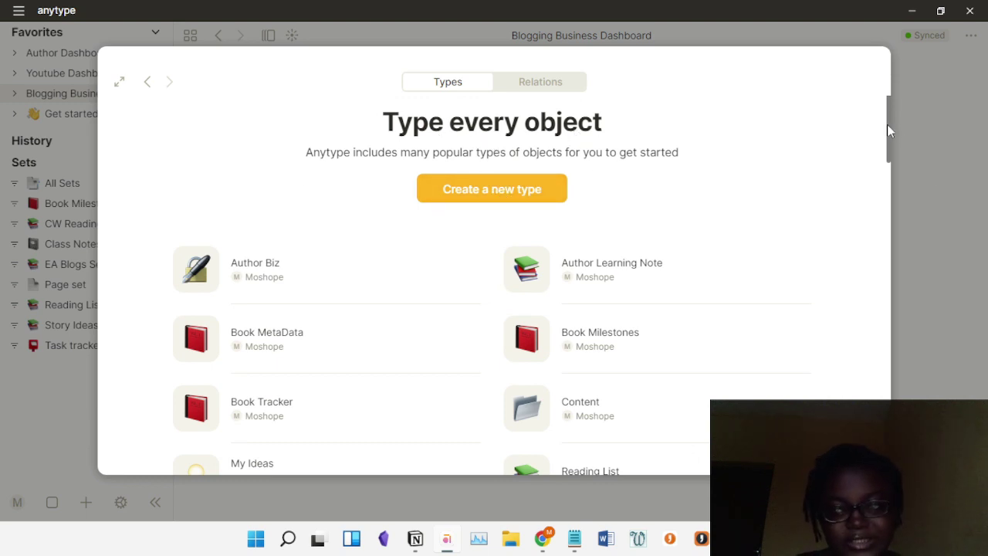
scroll(872, 302, "down", 15)
scroll(876, 231, "up", 15)
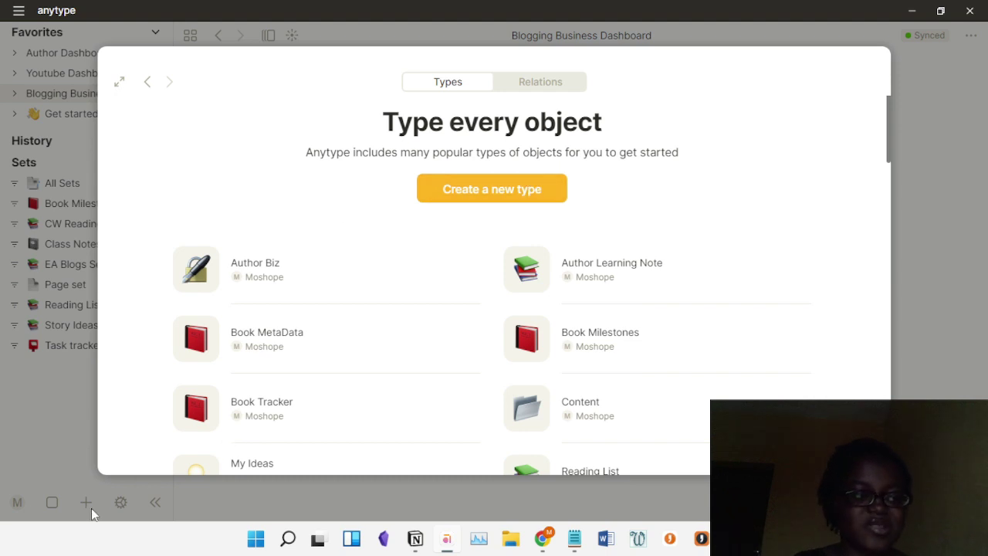
left_click(47, 451)
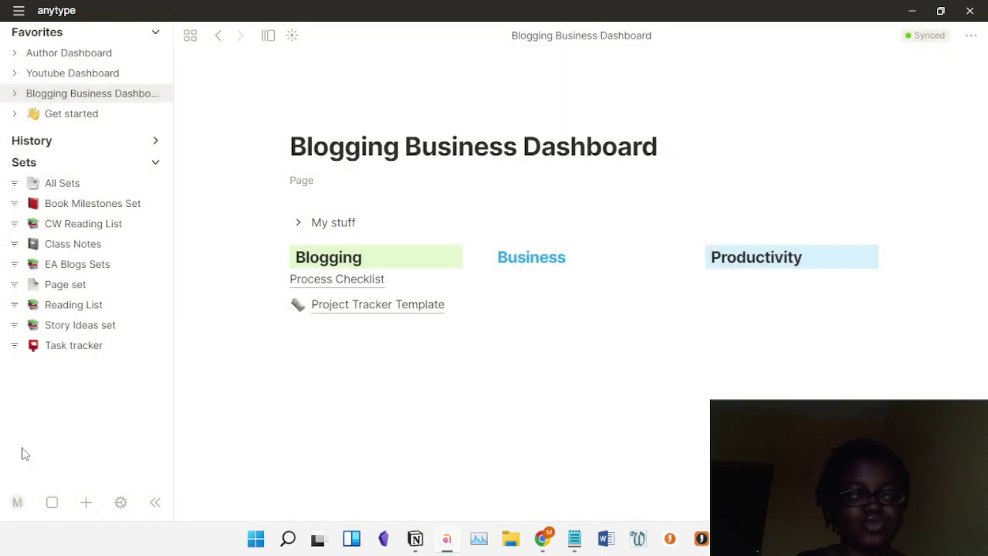
Step: Start a new object and search its available types for "blog" and for "note"
left_click(86, 503)
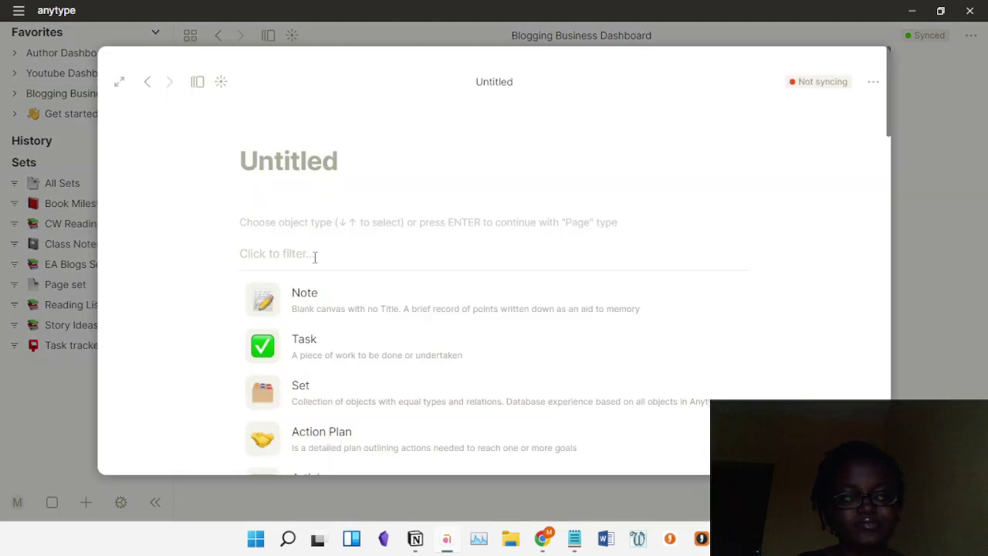
left_click(314, 257)
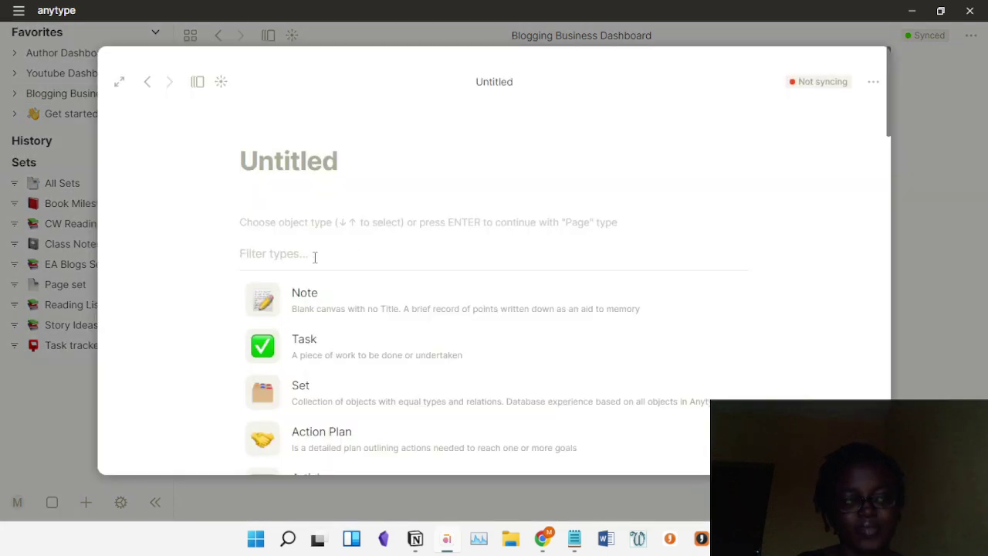
type("blog")
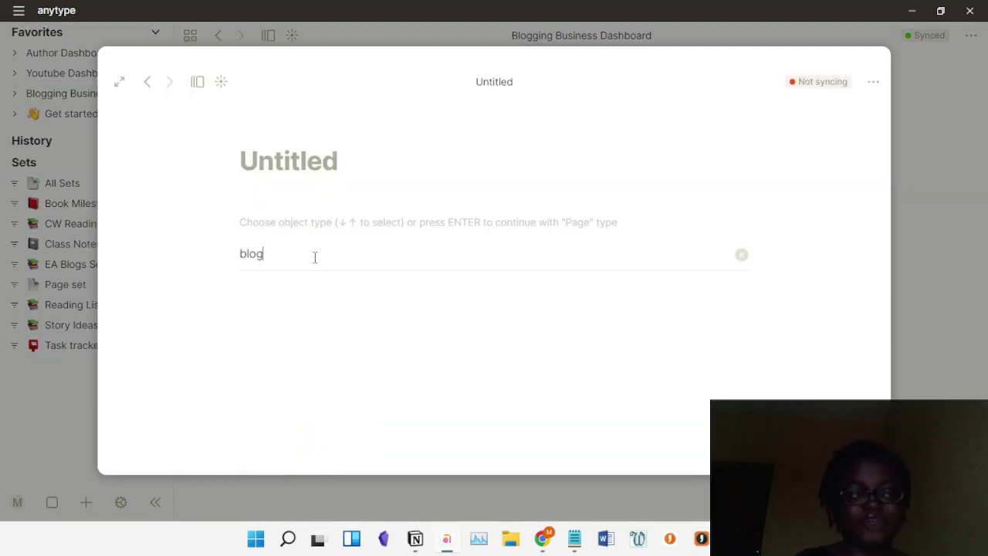
key("BackSpace")
key("BackSpace")
key("BackSpace")
key("BackSpace")
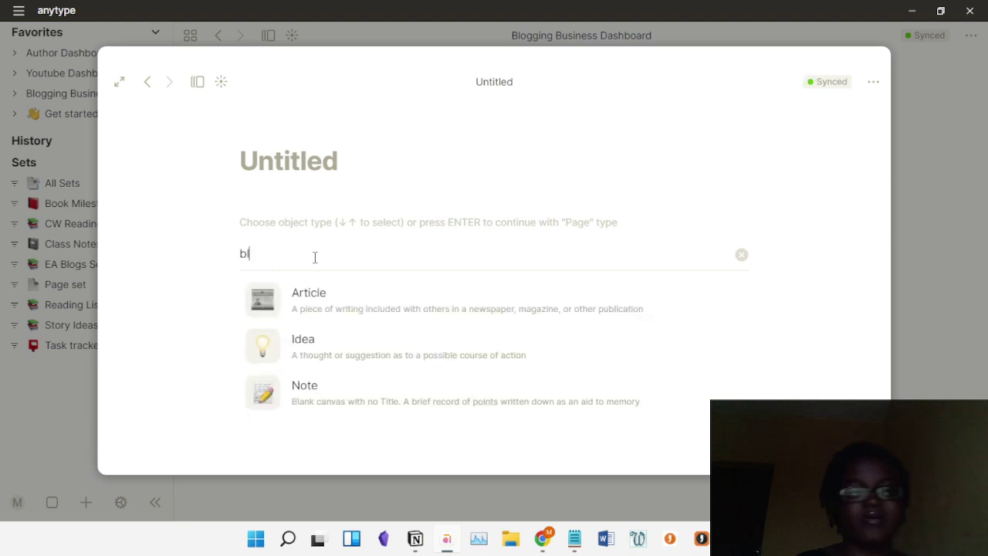
type("note")
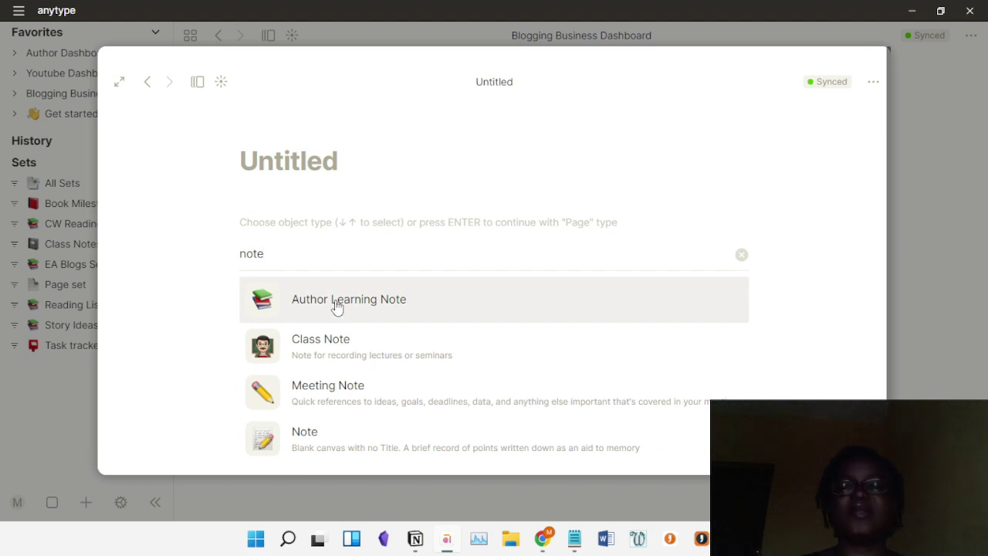
Step: Open the library of object types, view the Article type's details and return to the list
left_click(52, 503)
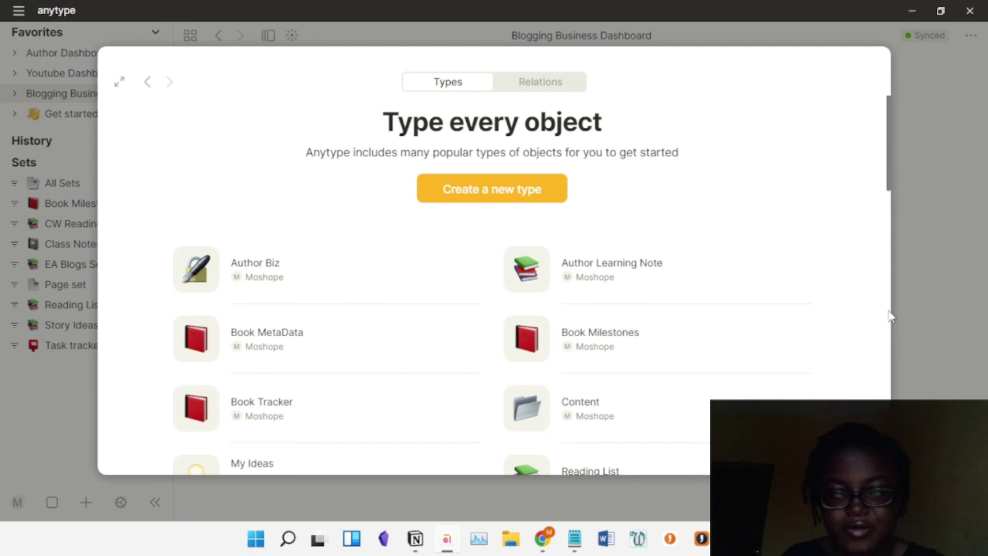
scroll(890, 316, "down", 5)
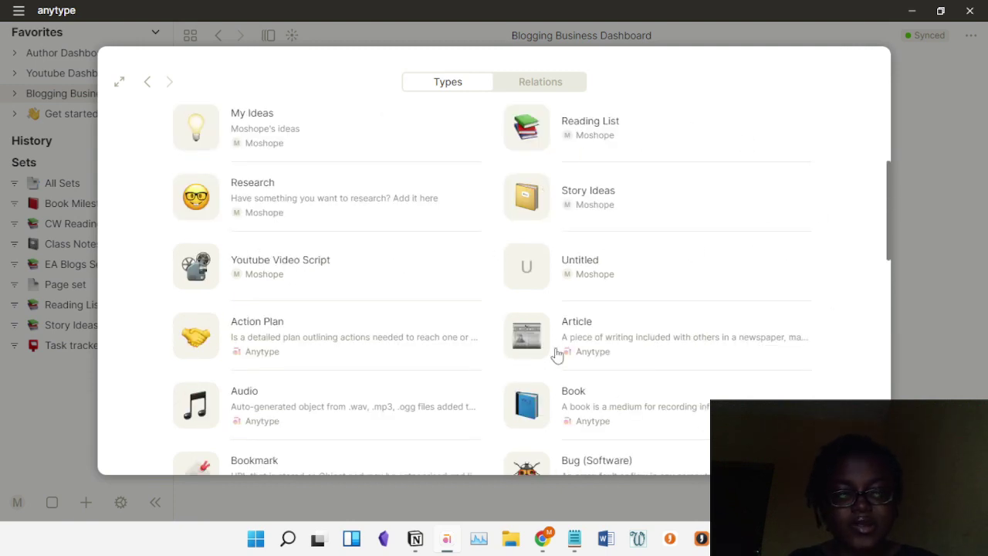
left_click(579, 327)
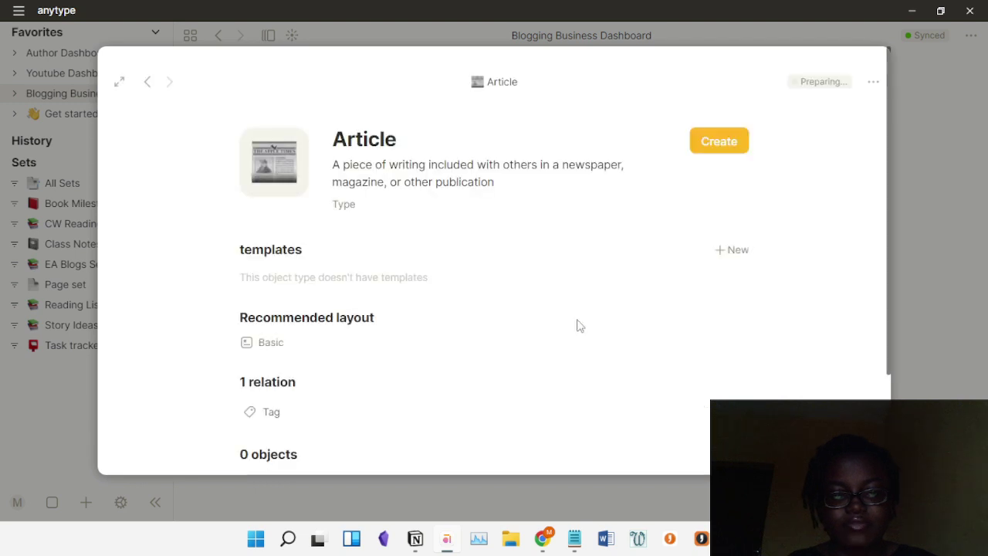
left_click(149, 81)
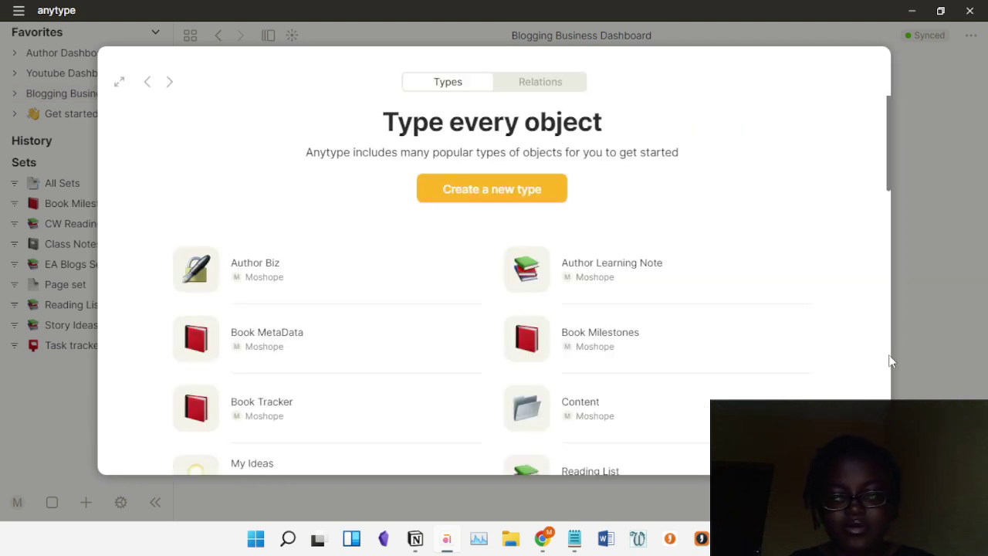
Step: Open the Action Plan type, read through its bundled template and return to the dashboard
scroll(891, 362, "down", 5)
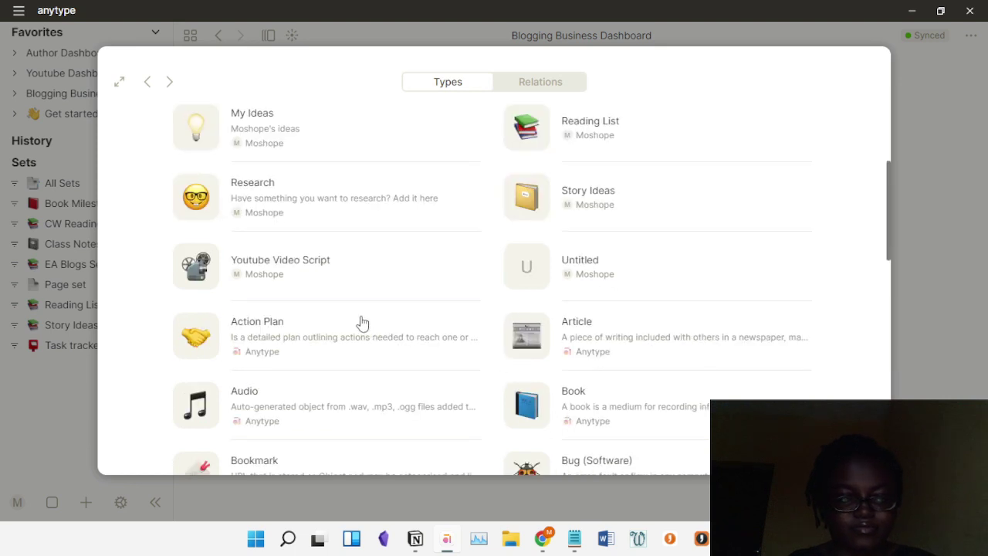
left_click(323, 340)
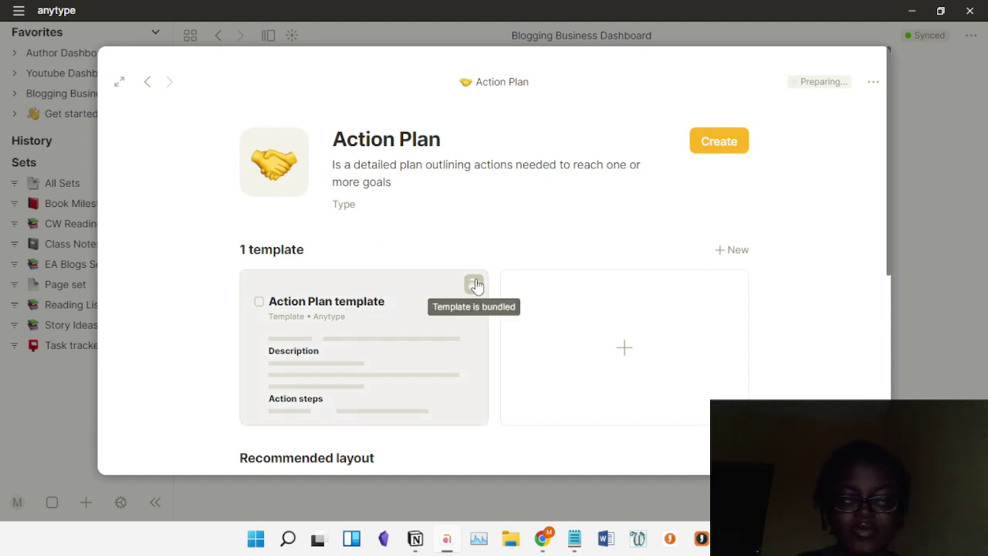
left_click(366, 368)
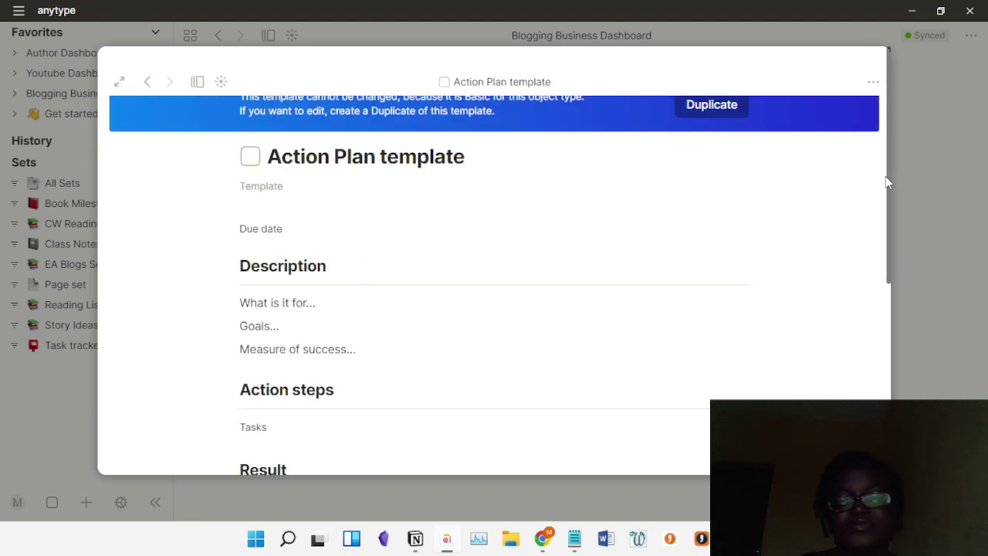
scroll(886, 176, "down", 1)
scroll(879, 108, "up", 1)
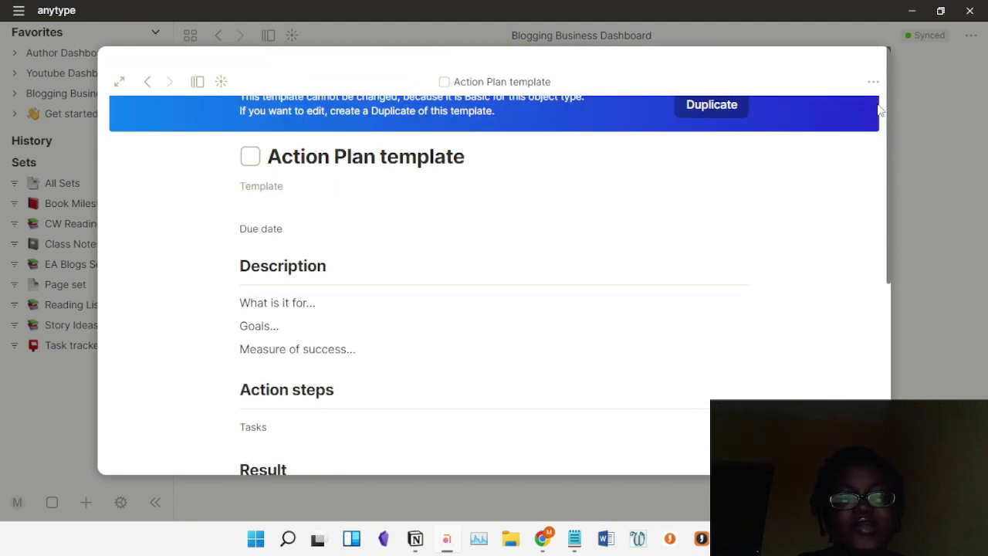
scroll(868, 208, "down", 2)
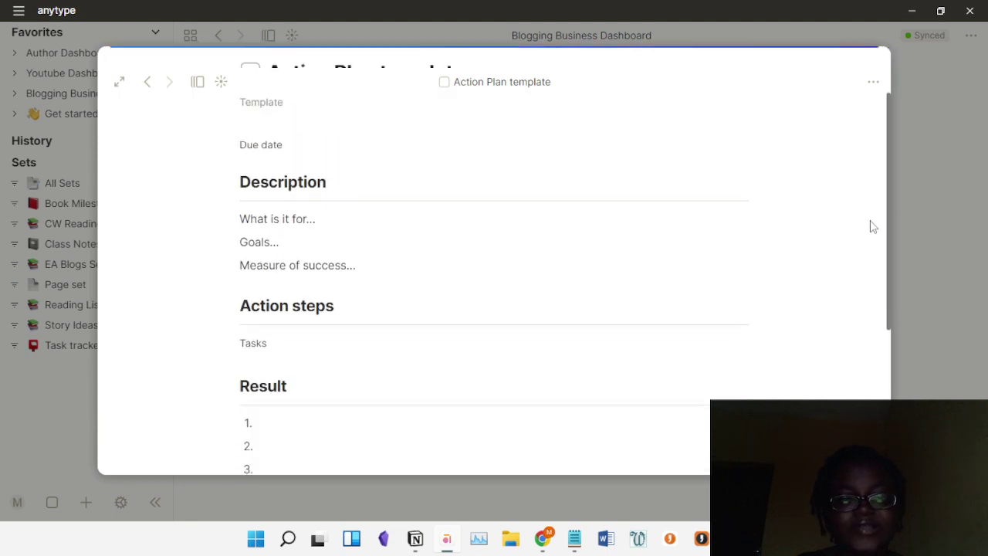
scroll(857, 147, "up", 2)
scroll(867, 224, "down", 4)
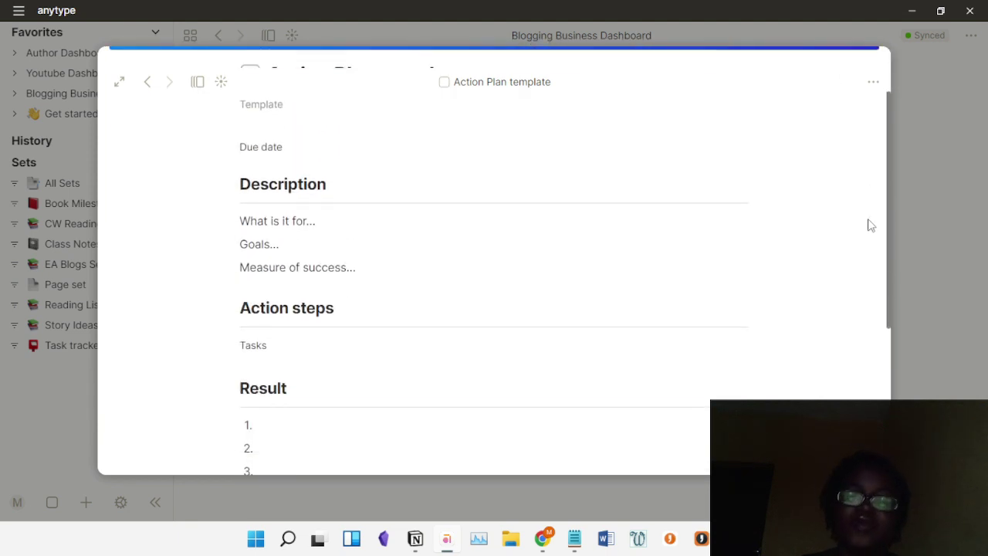
scroll(865, 340, "down", 3)
scroll(873, 176, "up", 6)
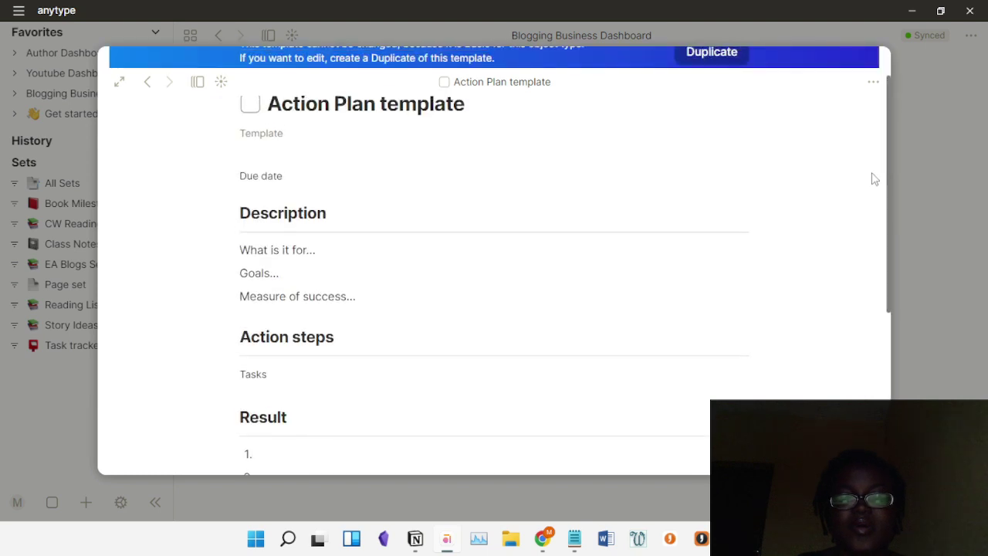
scroll(876, 161, "down", 6)
scroll(858, 340, "up", 5)
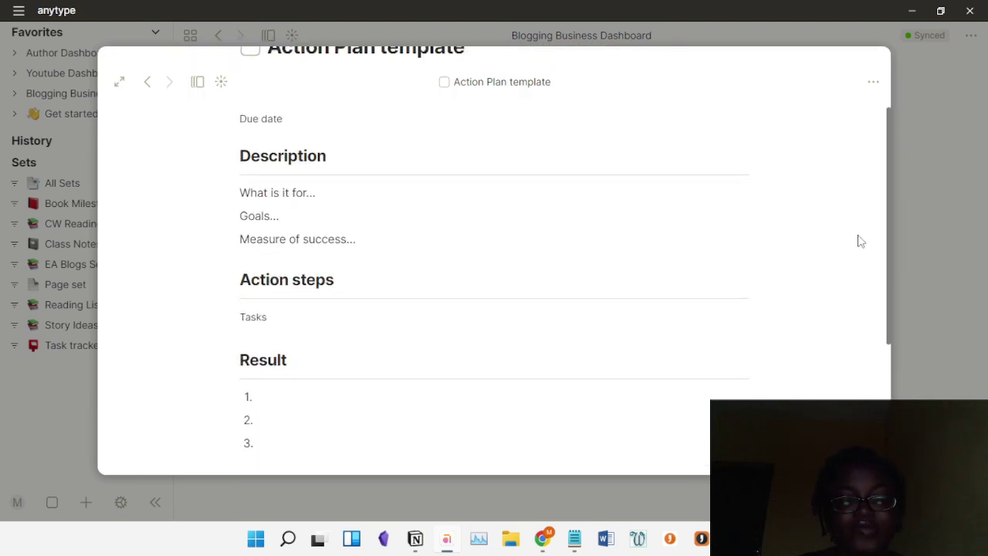
scroll(861, 236, "up", 3)
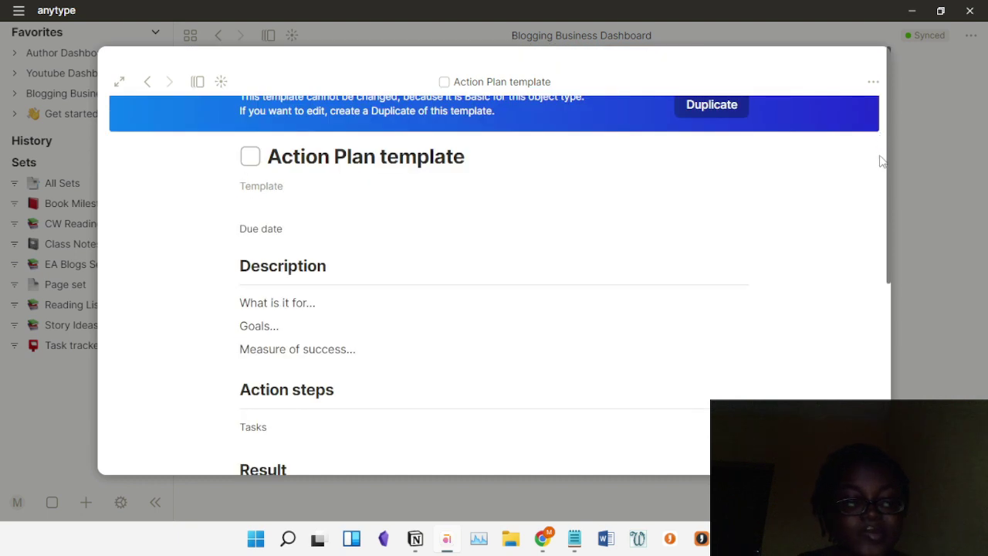
left_click_drag(882, 183, 888, 158)
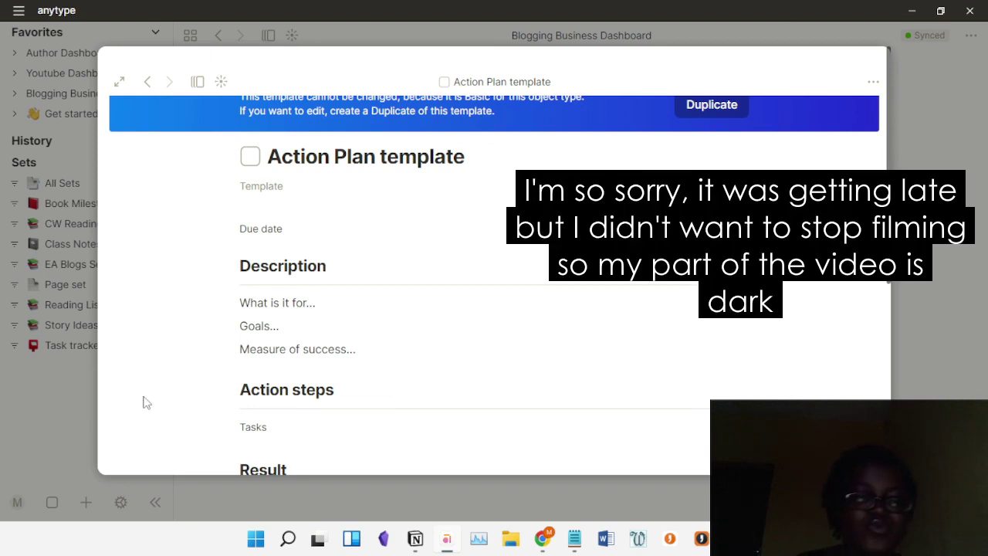
left_click(83, 430)
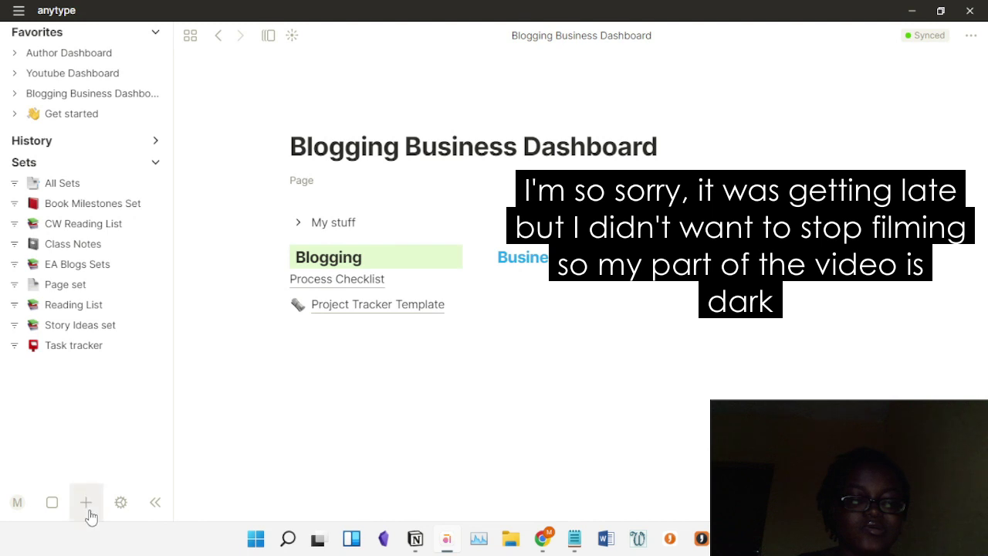
Step: Create a new object of the Action Plan type and look over its prefilled sections
left_click(85, 503)
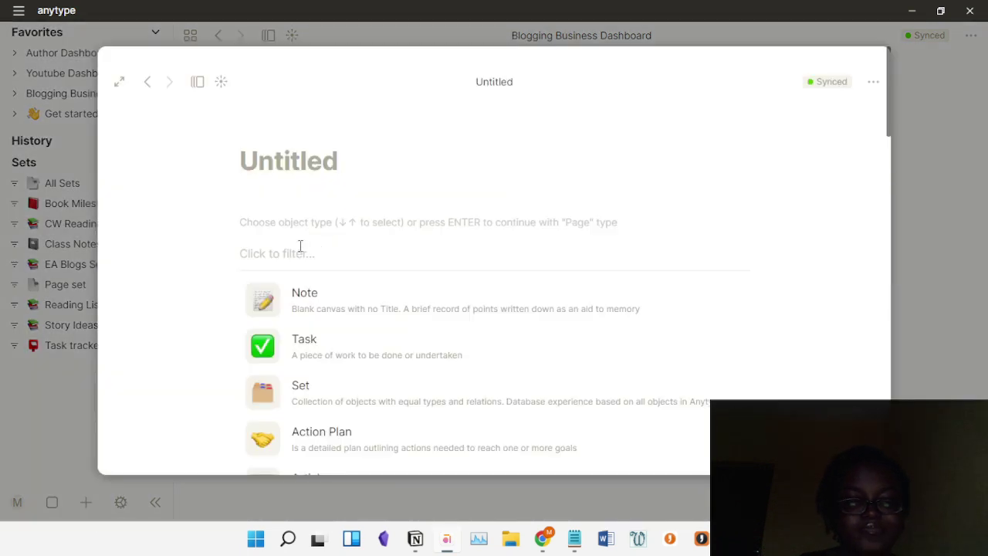
left_click(300, 253)
type("action")
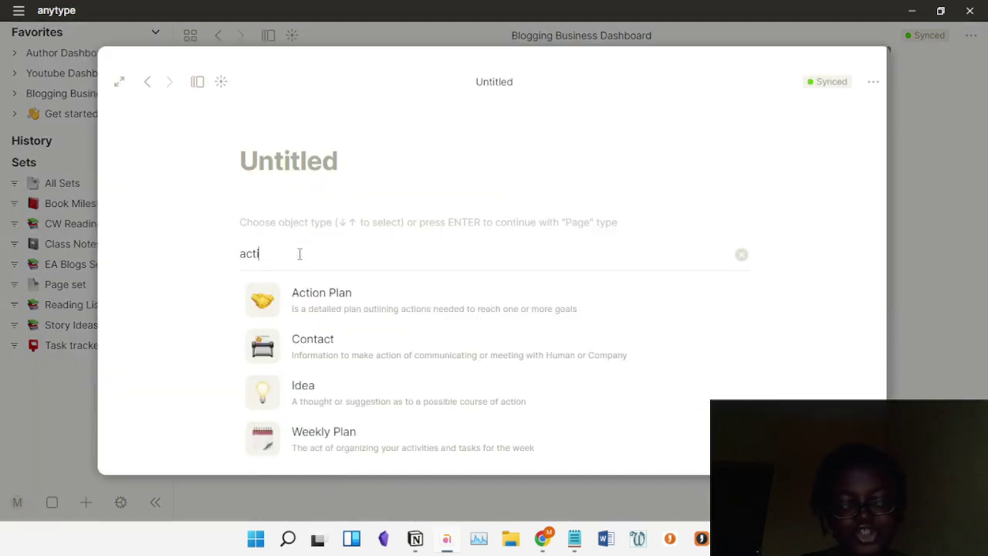
left_click(384, 315)
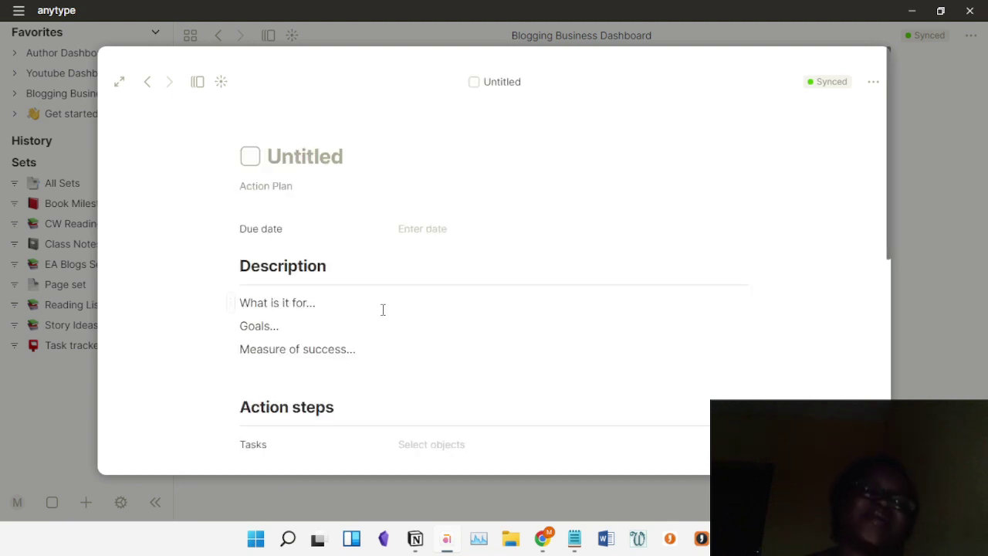
left_click(891, 285)
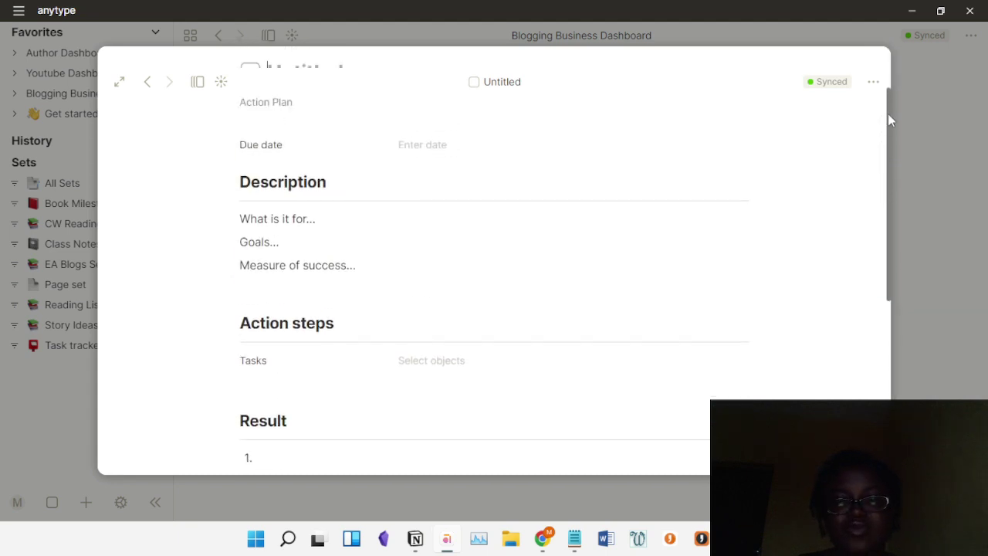
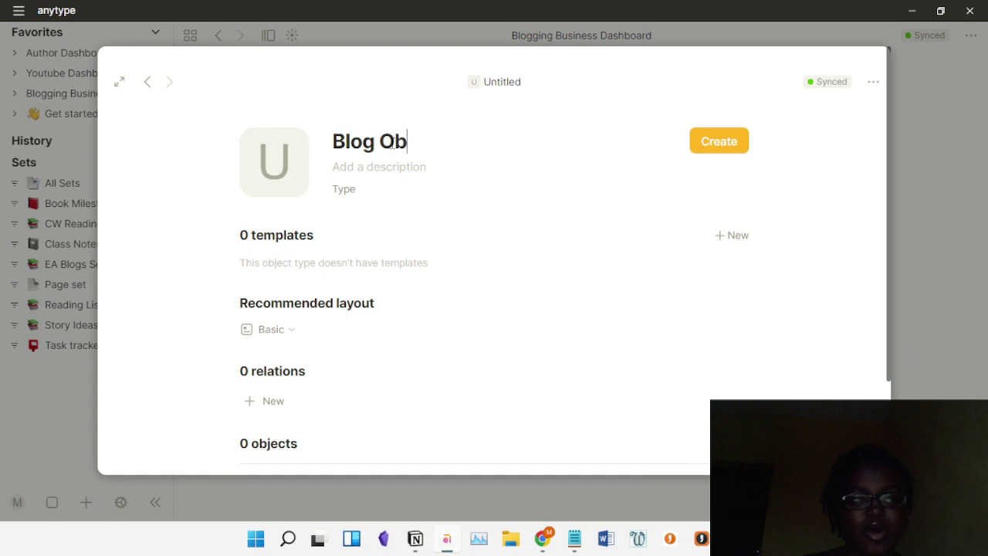
Step: Name the new object type "Blog Object Type" and add a template titled "Blog Object" to it
type("ct Type")
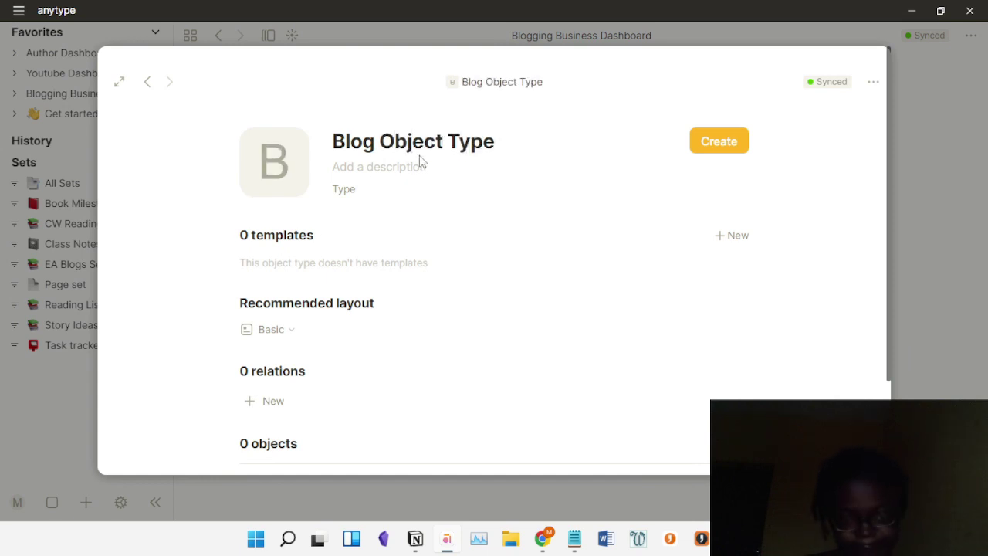
left_click(735, 241)
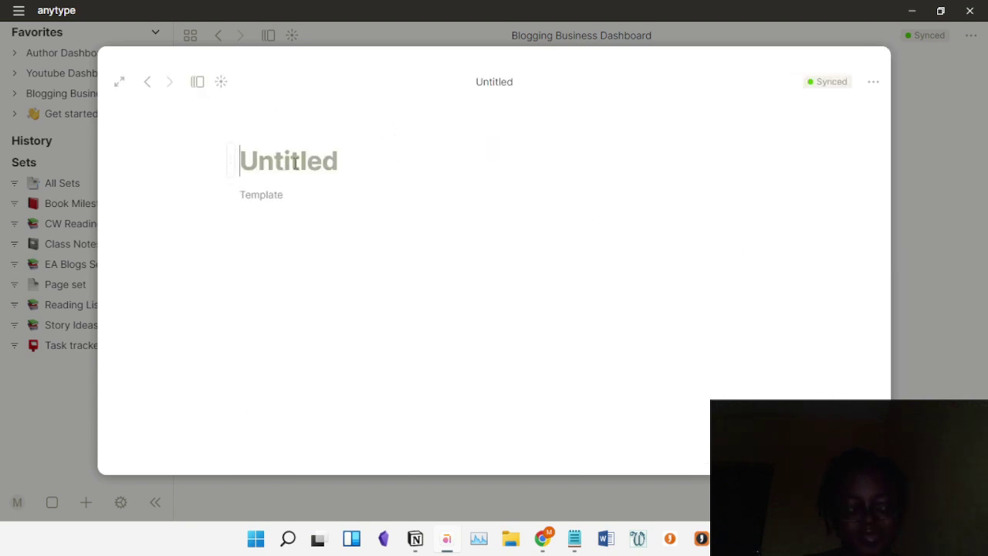
type("Blog Object")
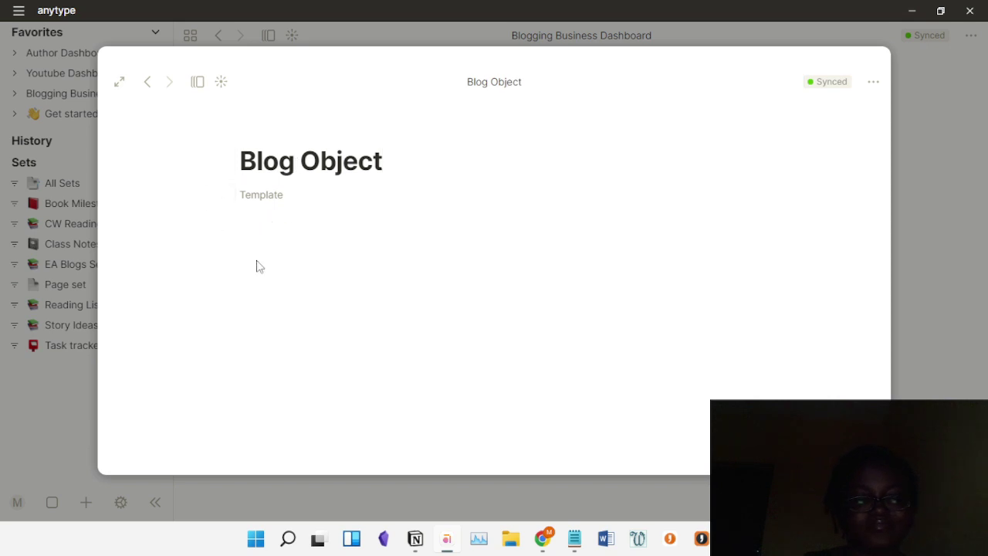
Step: Add the toggles Topic, Keywords and Outline to the Blog Object template and return to the dashboard
left_click(268, 232)
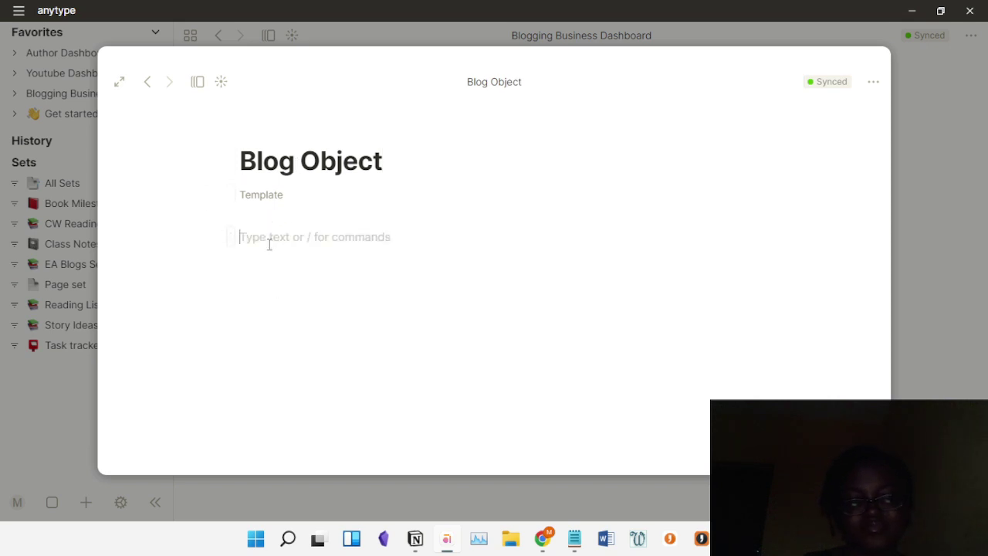
type(".")
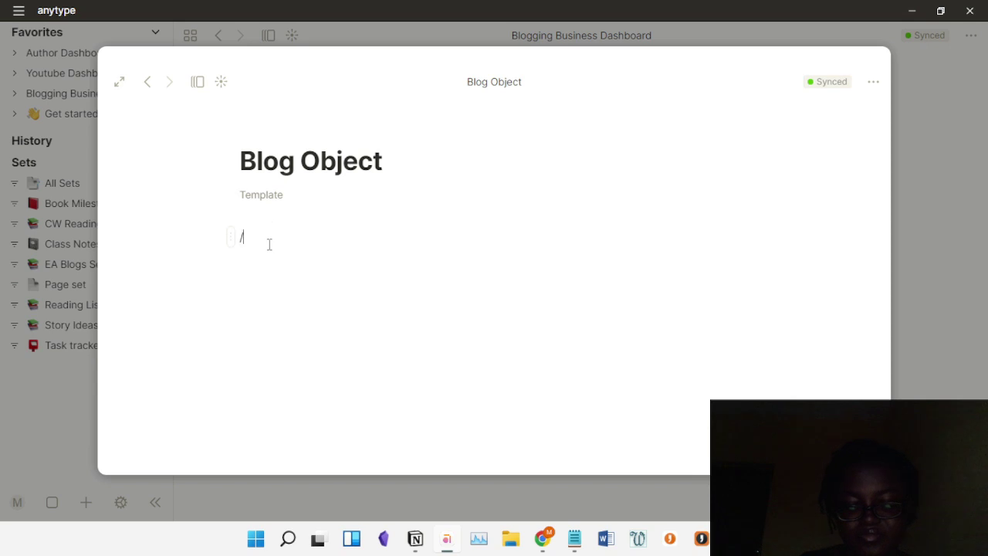
type("togg")
left_click(322, 303)
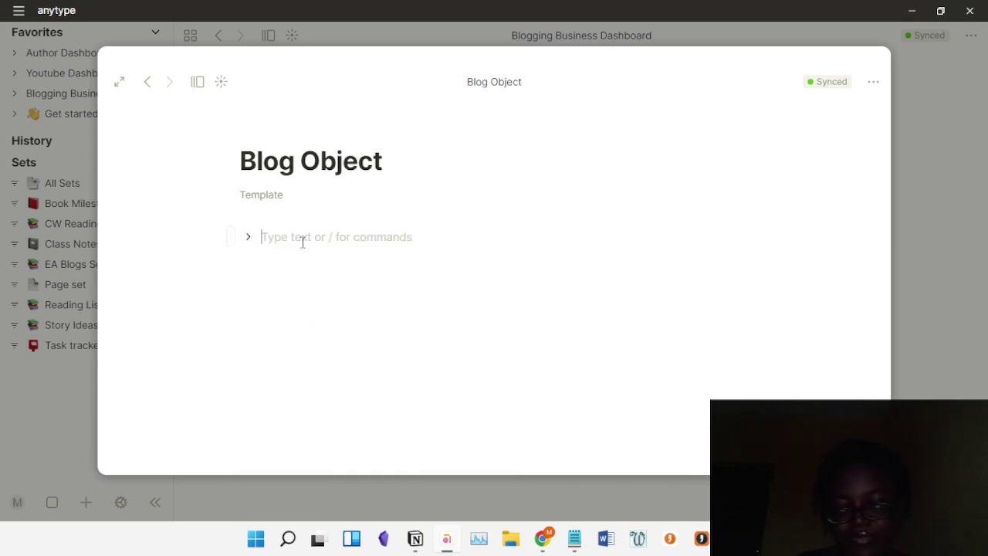
type("T")
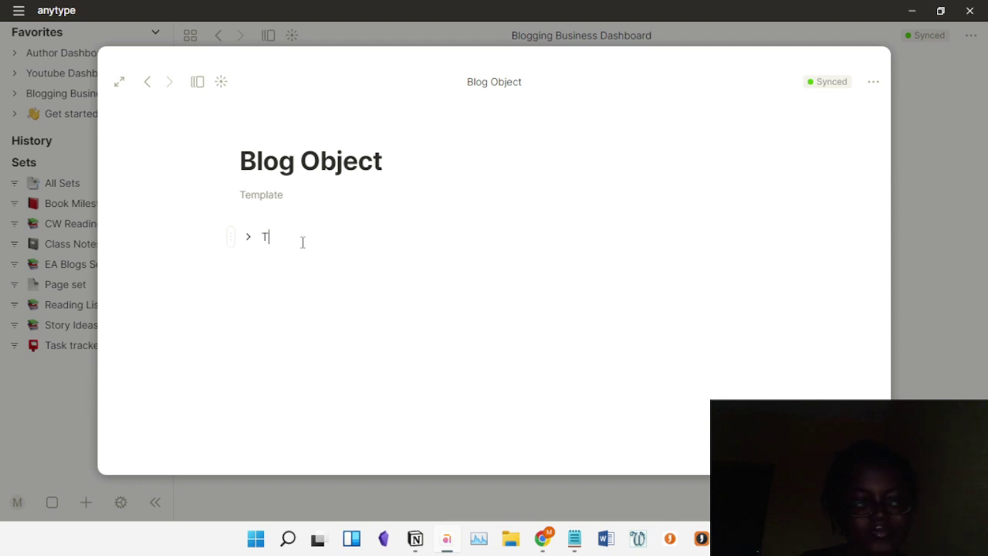
type("opic")
key("Return")
type("Keywords")
key("Return")
type("Outline")
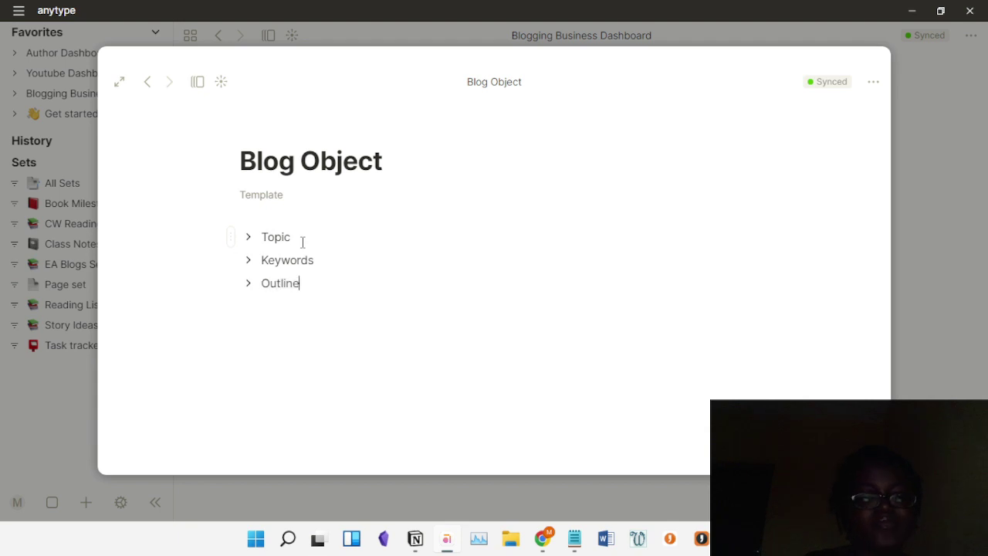
left_click(148, 82)
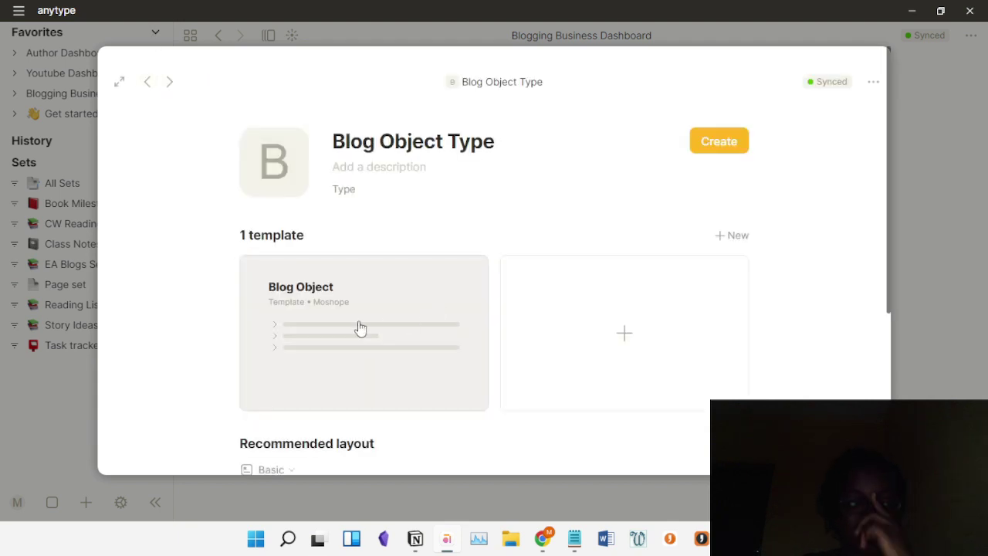
left_click(59, 410)
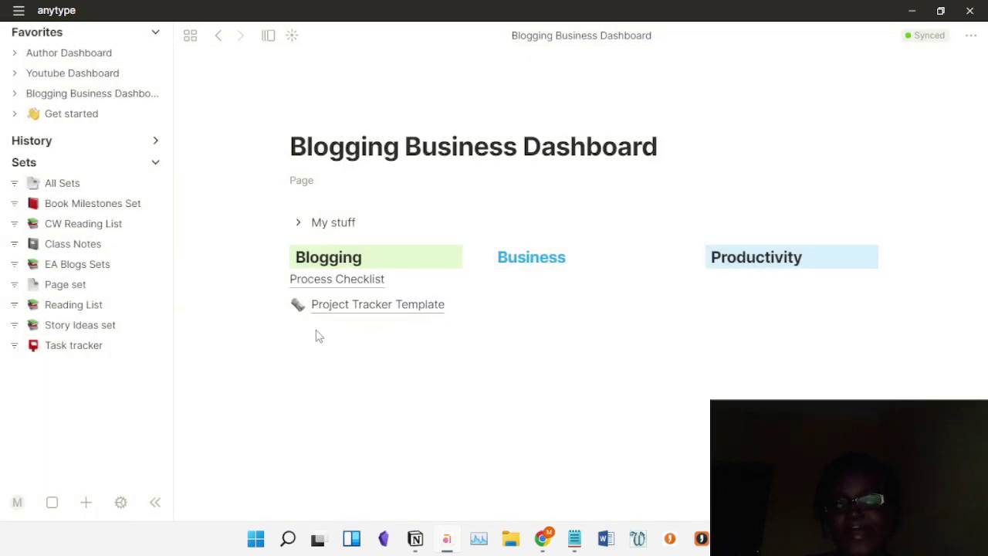
Step: Create a new object of the Blog Object Type and title it "This is a new blog"
left_click(86, 504)
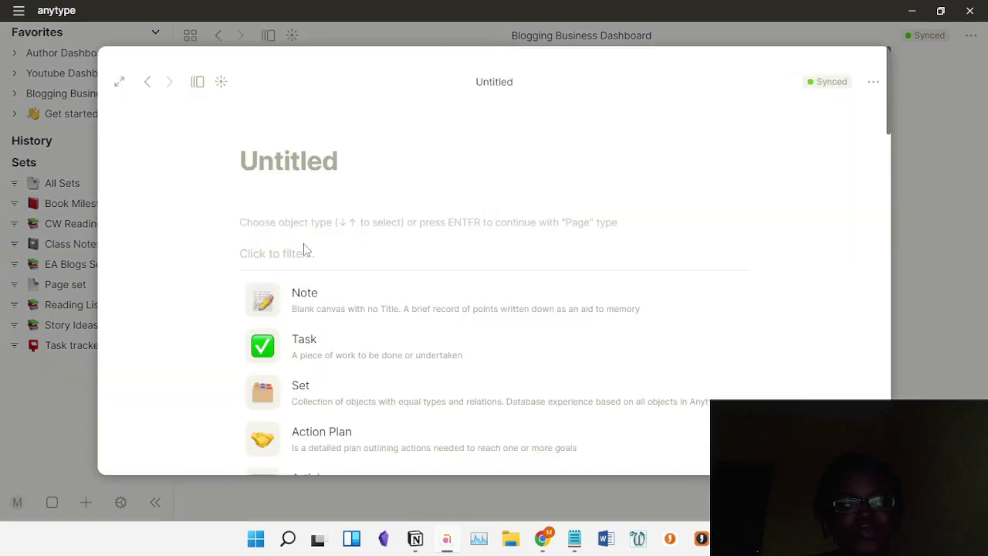
left_click(302, 253)
type("Blog")
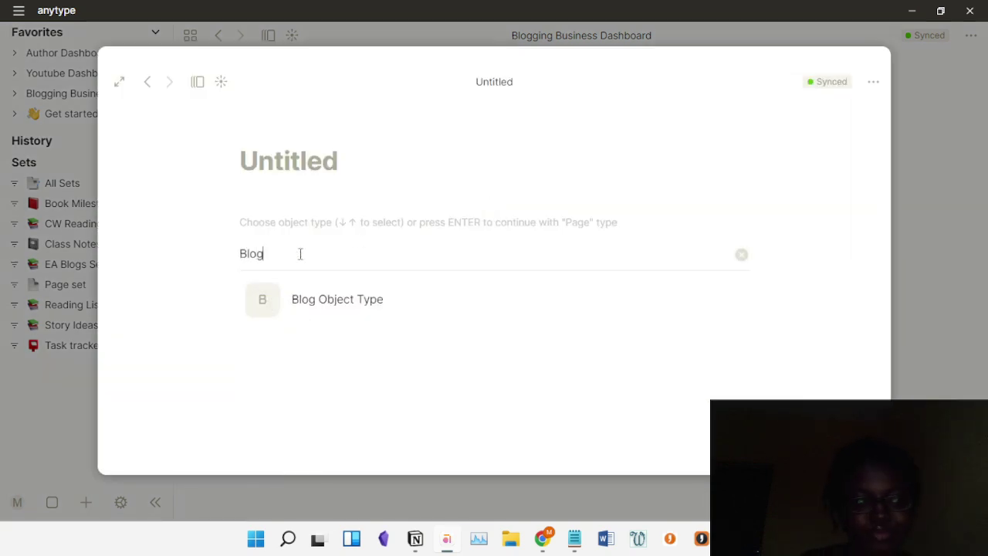
left_click(313, 305)
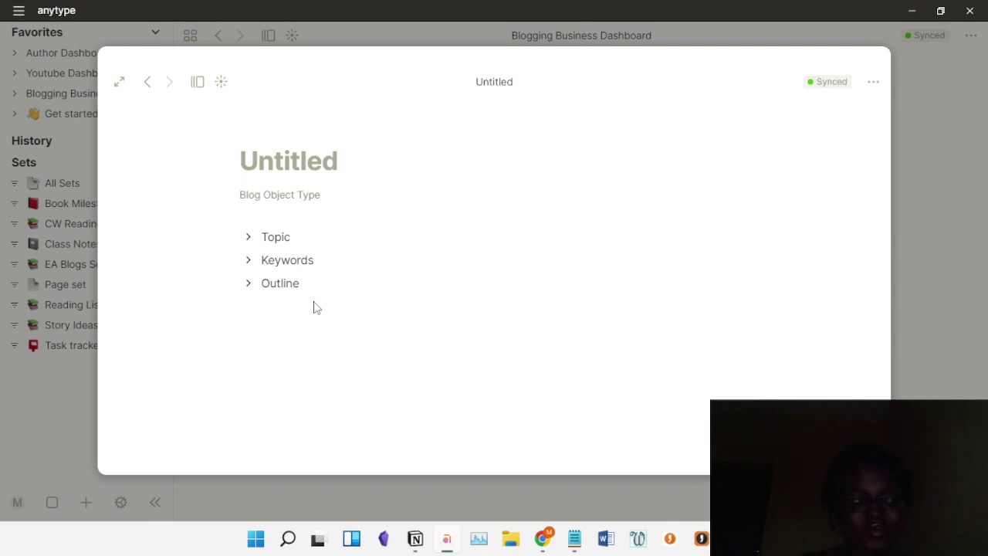
type("This is a new b")
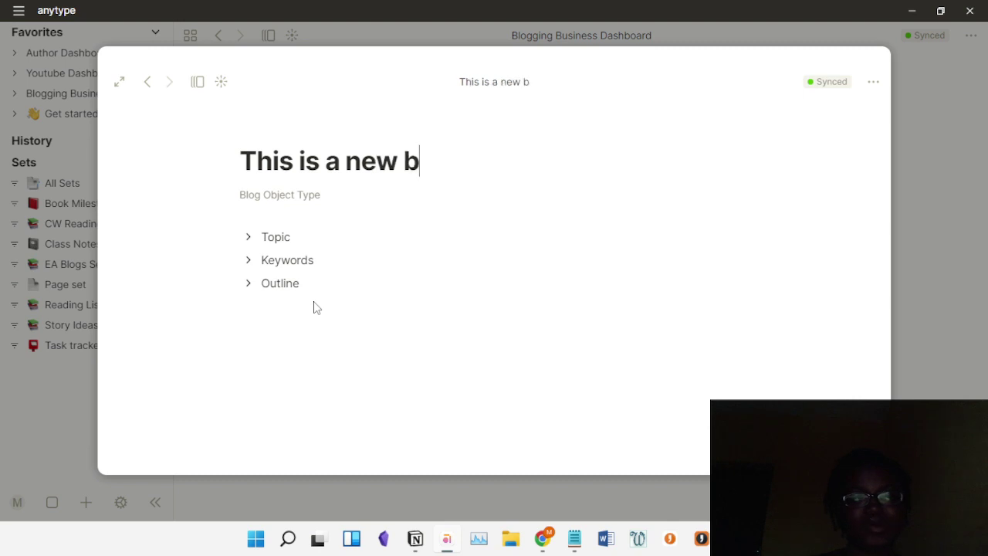
type("log")
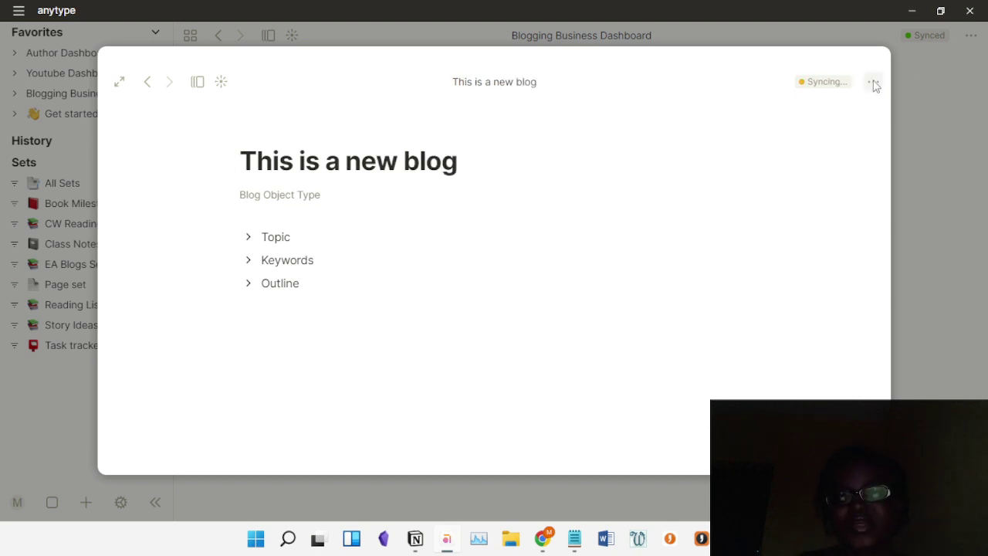
Step: Move the "This is a new blog" object to the bin and return to the dashboard
left_click(873, 83)
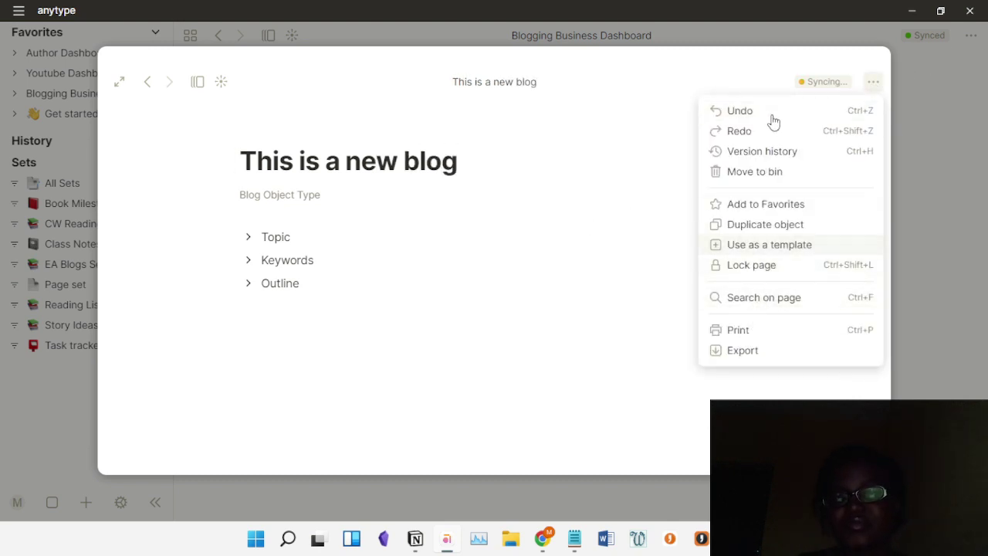
left_click(765, 177)
left_click(935, 177)
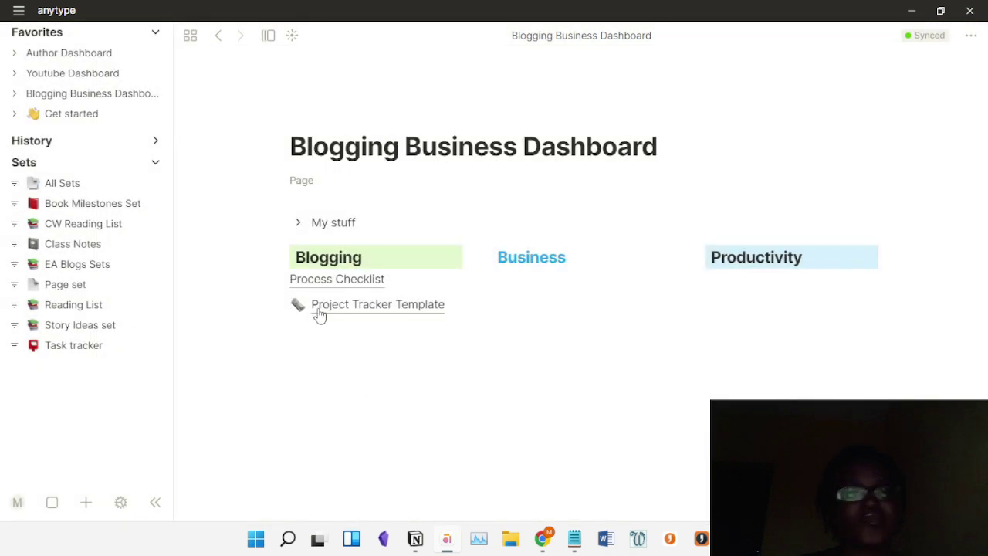
Step: Insert a new set below the Project Tracker Template link in the Blogging column and name it "Blog Object Sets"
left_click(263, 316)
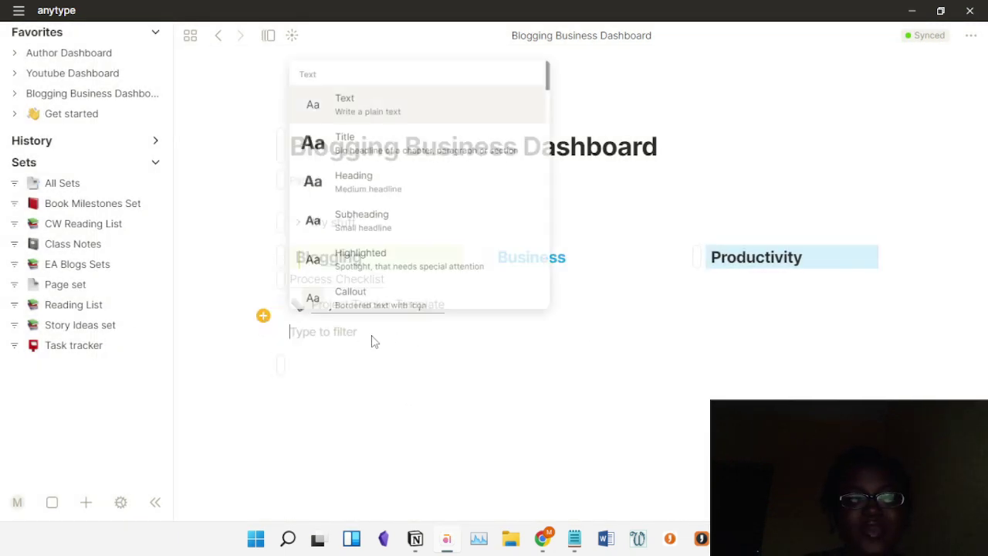
left_click(305, 332)
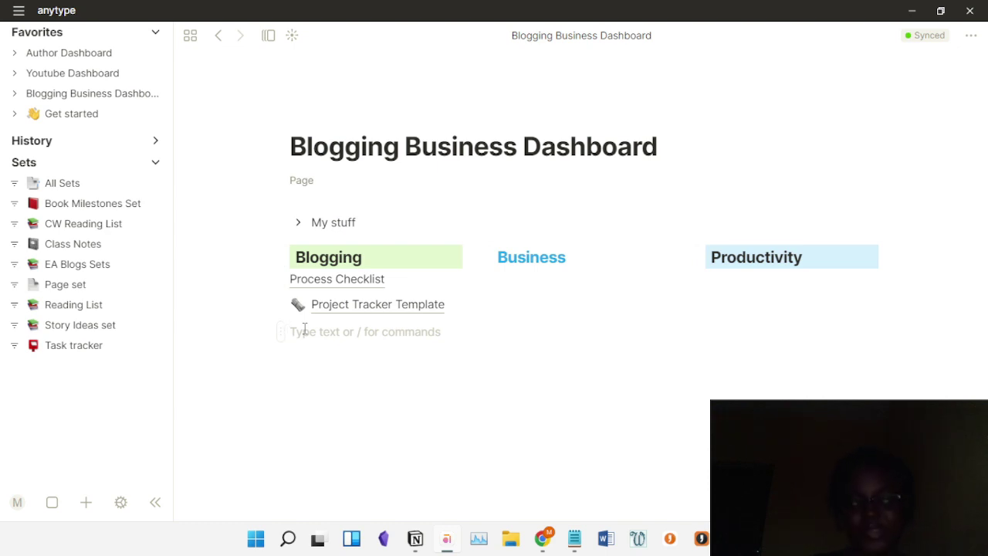
type("/set")
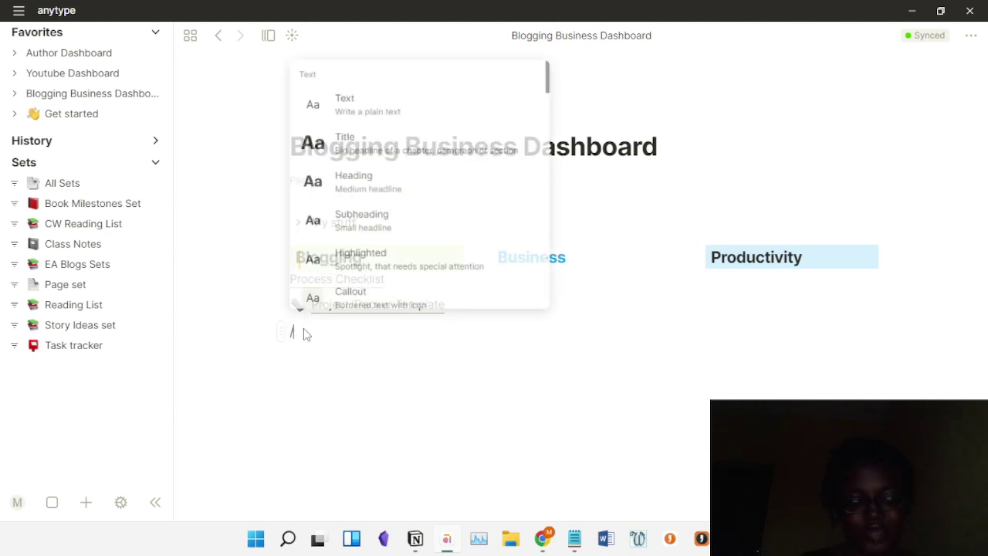
left_click(358, 390)
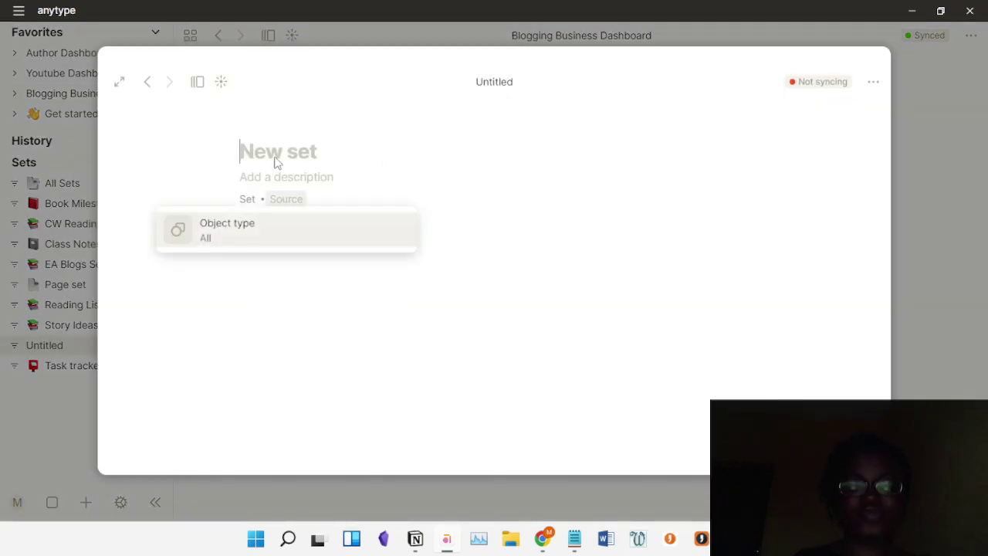
type("Blog ")
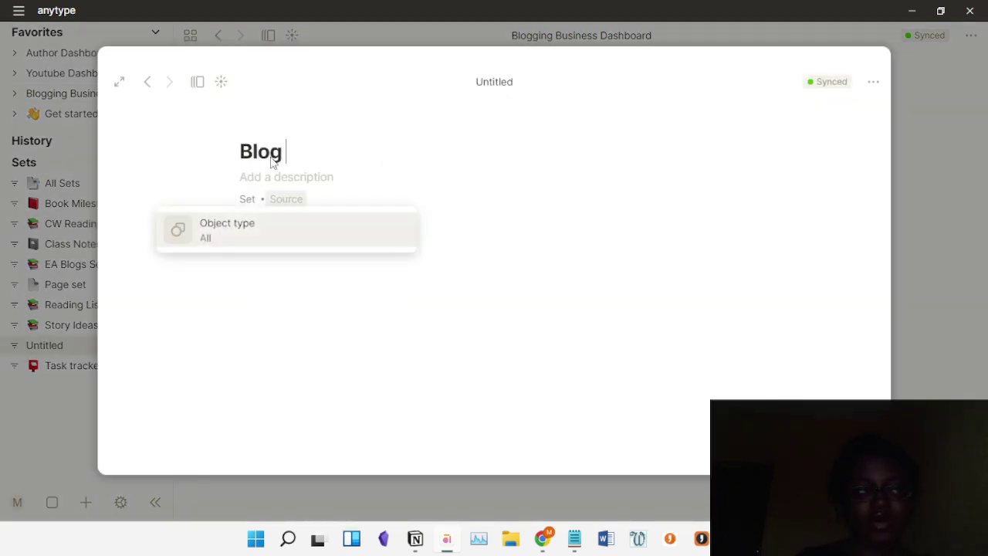
type("Object Sets")
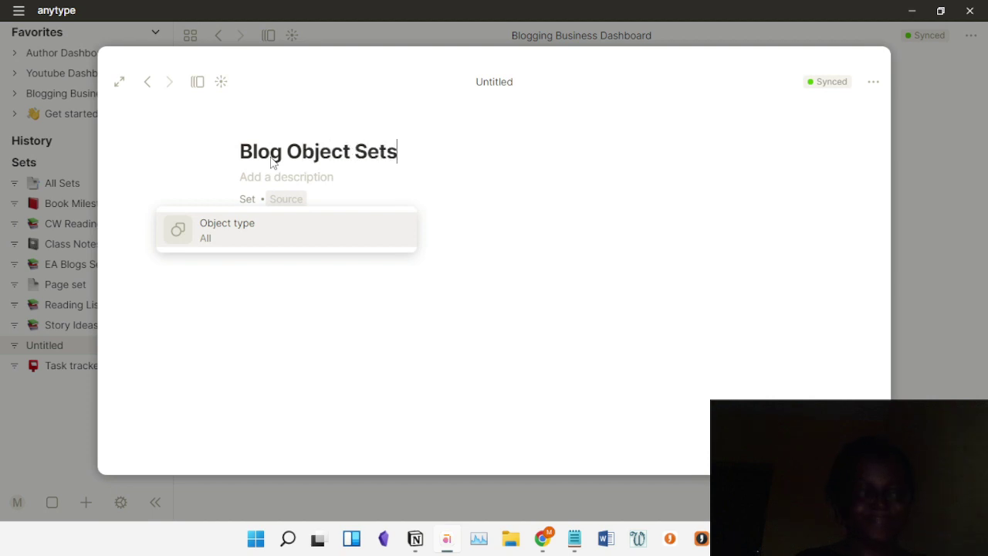
Step: Set the source of the Blog Object Sets set to the Blog Object Type and return to the dashboard
left_click(291, 236)
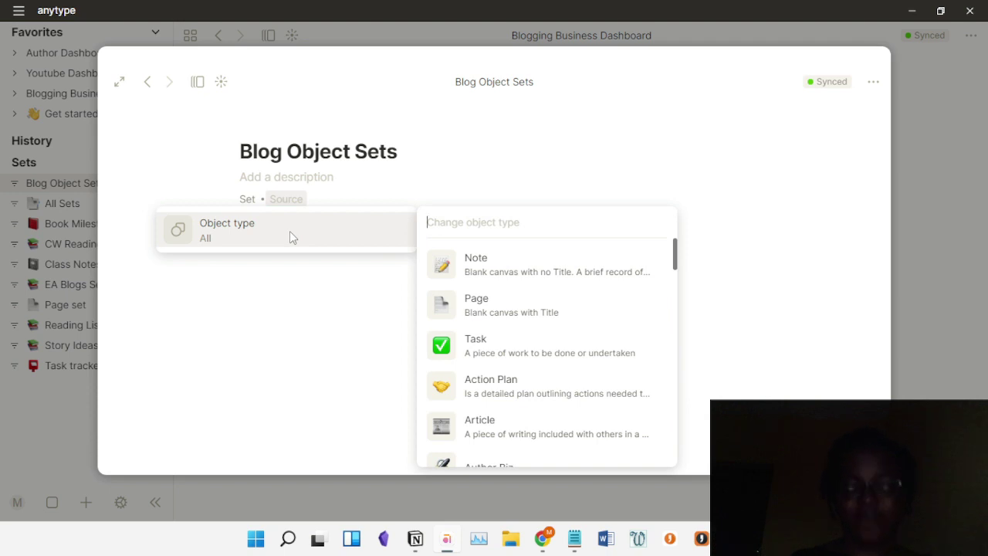
type("blog")
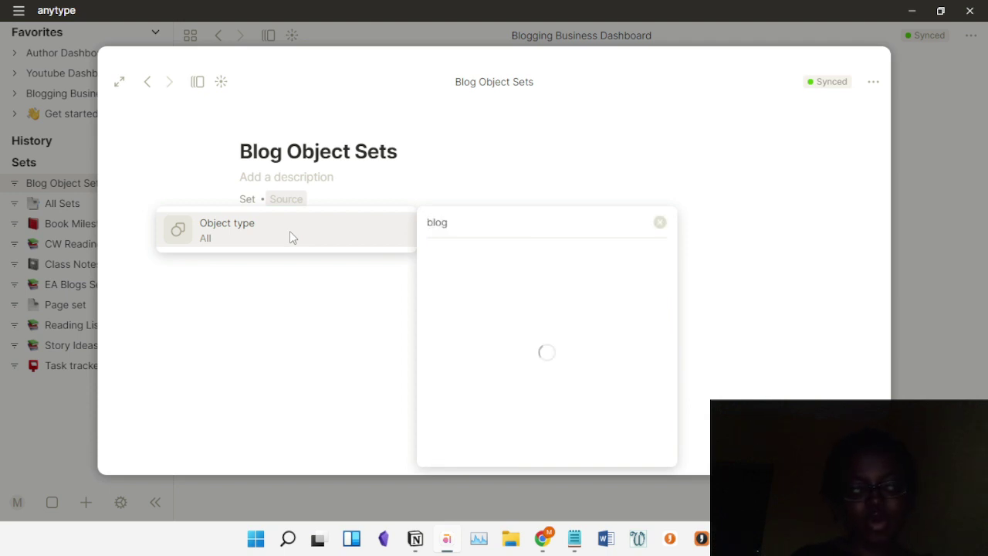
left_click(502, 272)
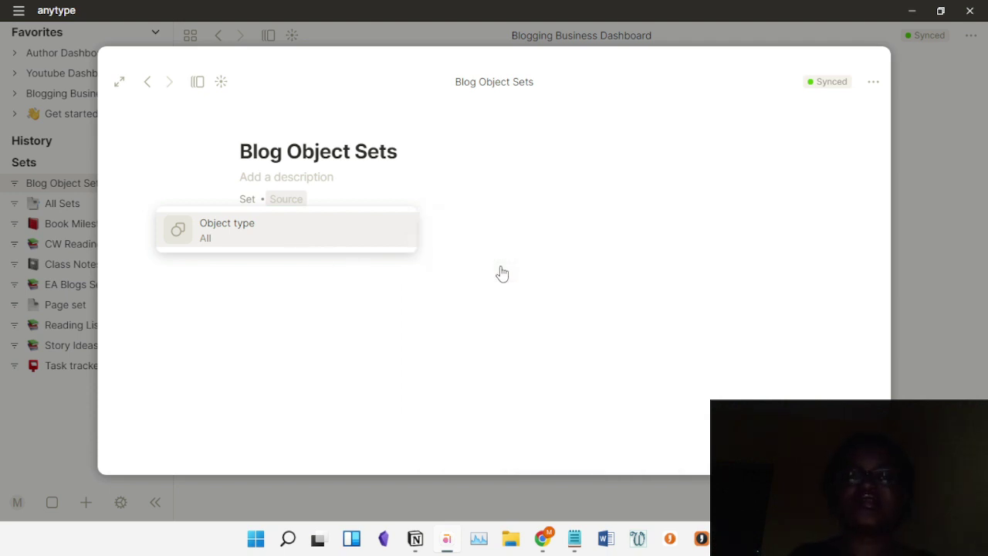
left_click(278, 379)
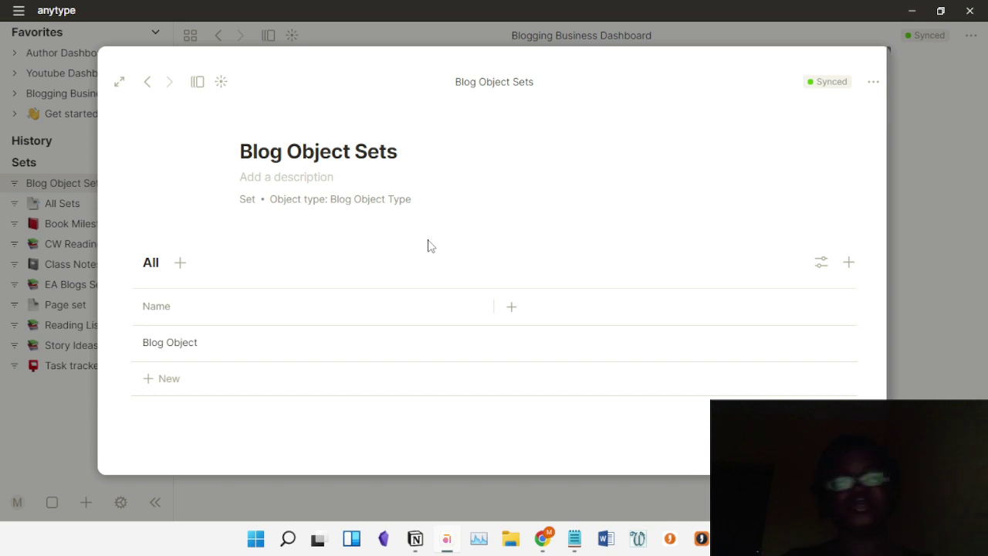
left_click(931, 225)
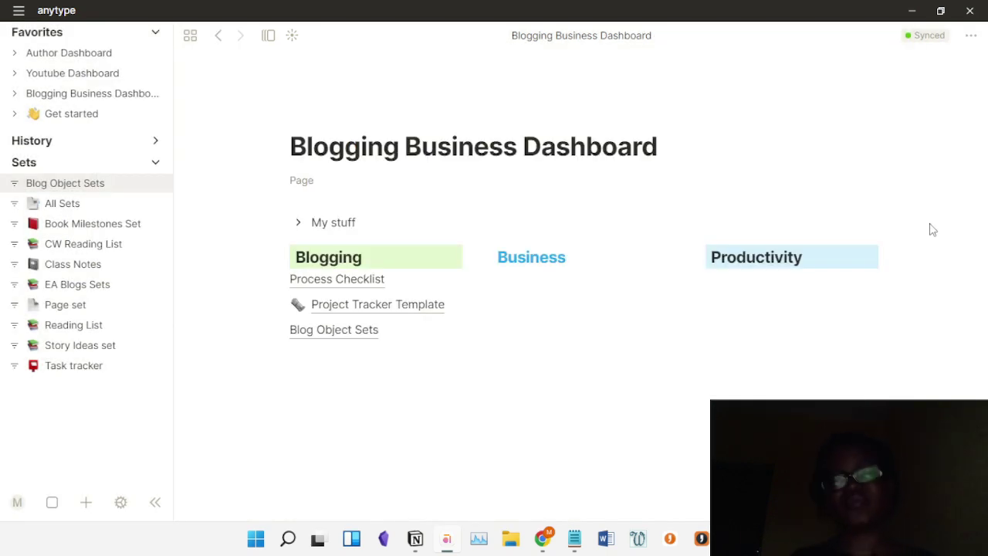
Step: Open Blog Object Sets from the dashboard, check its relation and filter settings, and return to the dashboard
left_click(302, 332)
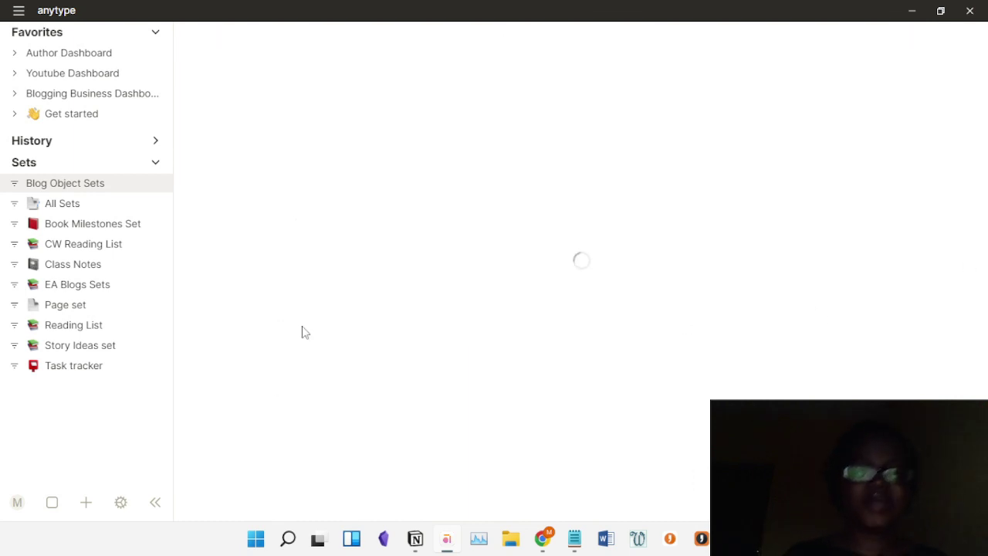
left_click(920, 260)
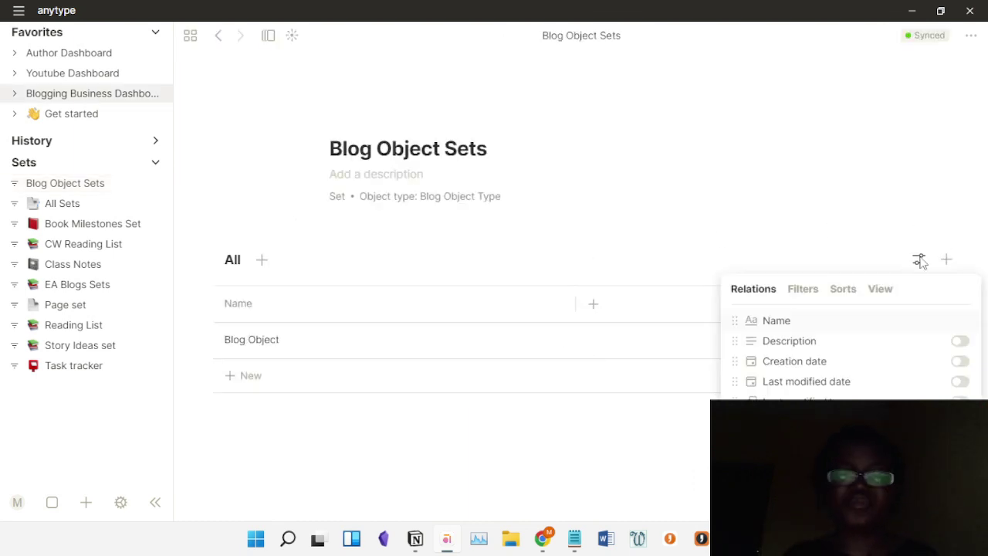
left_click(803, 290)
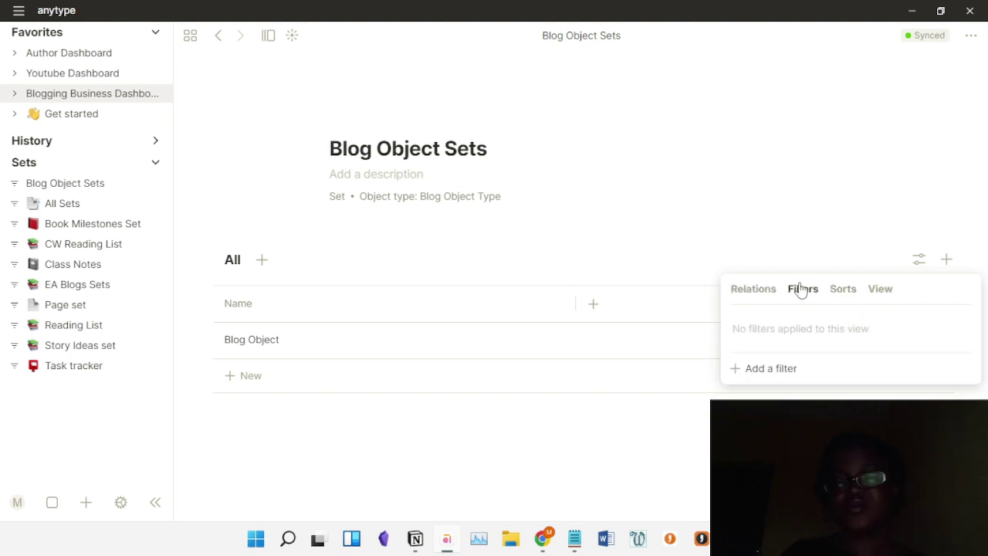
left_click(831, 220)
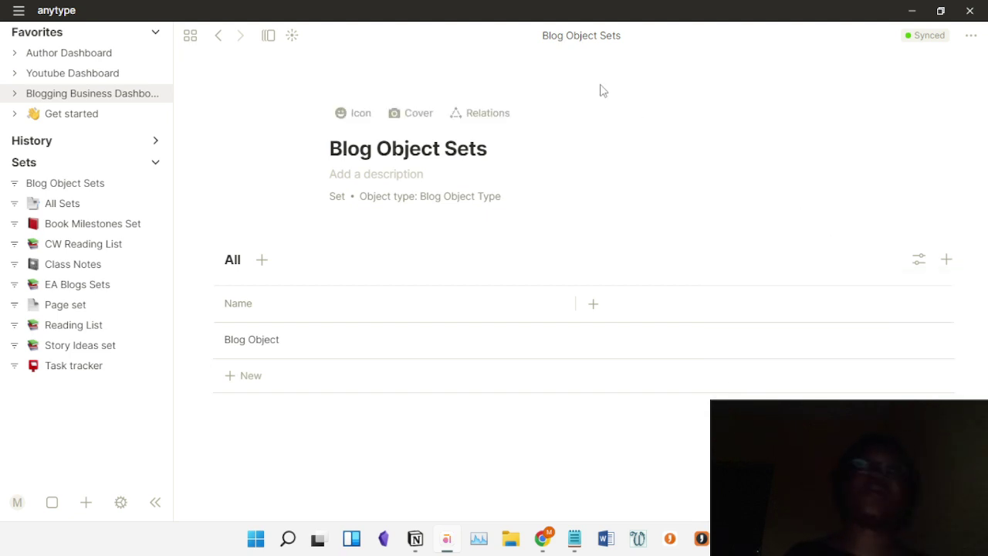
left_click(218, 36)
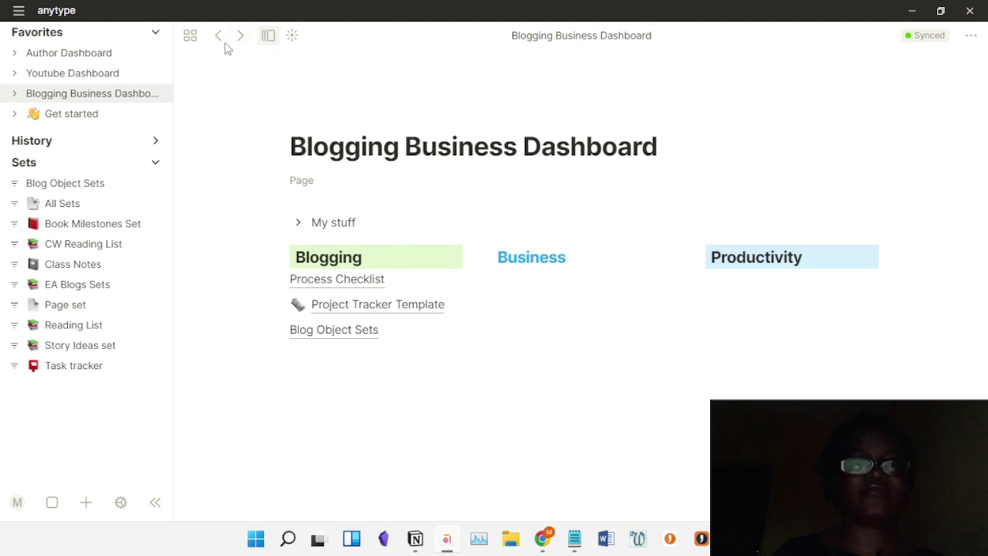
Step: Go to the home screen, open the feedback survey in the browser and switch back to Anytype
left_click(190, 38)
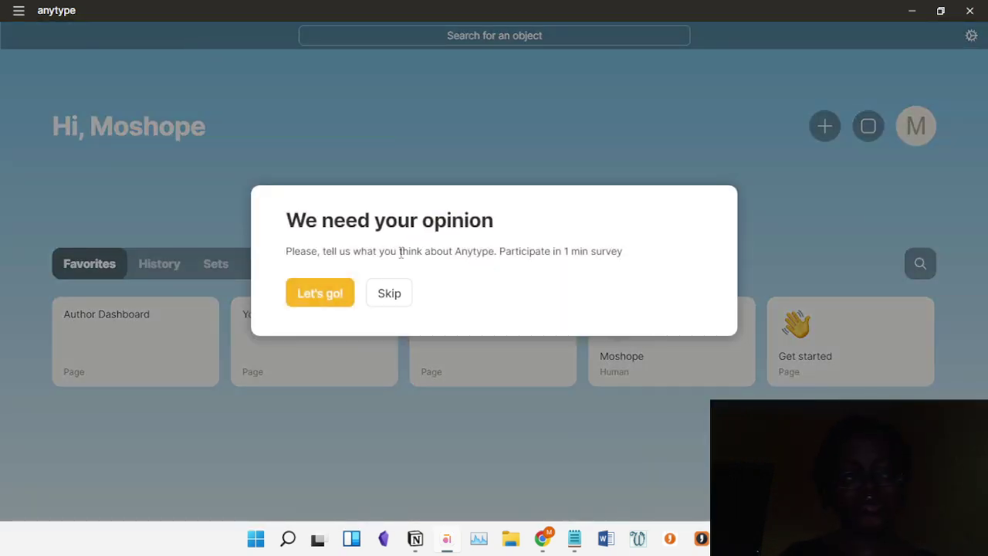
left_click(333, 300)
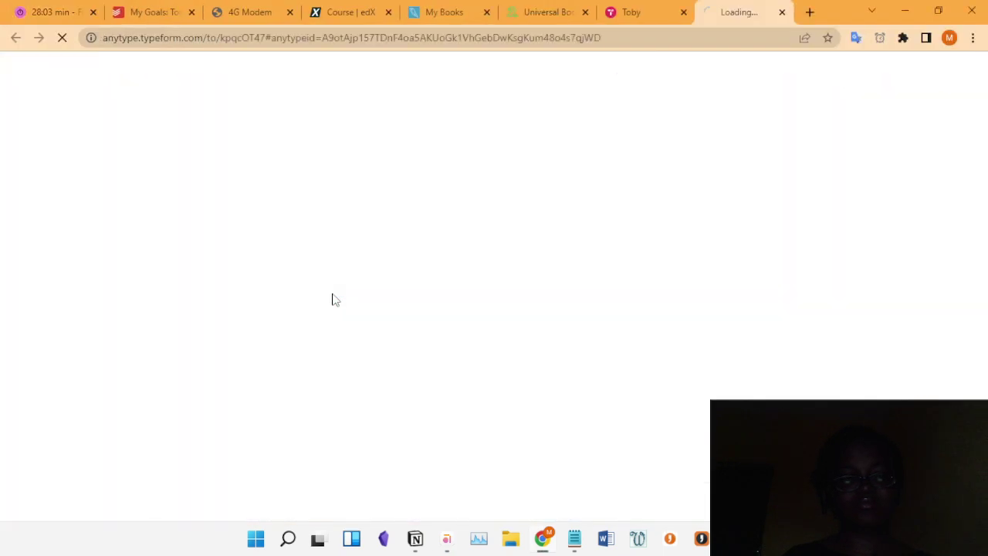
left_click(450, 541)
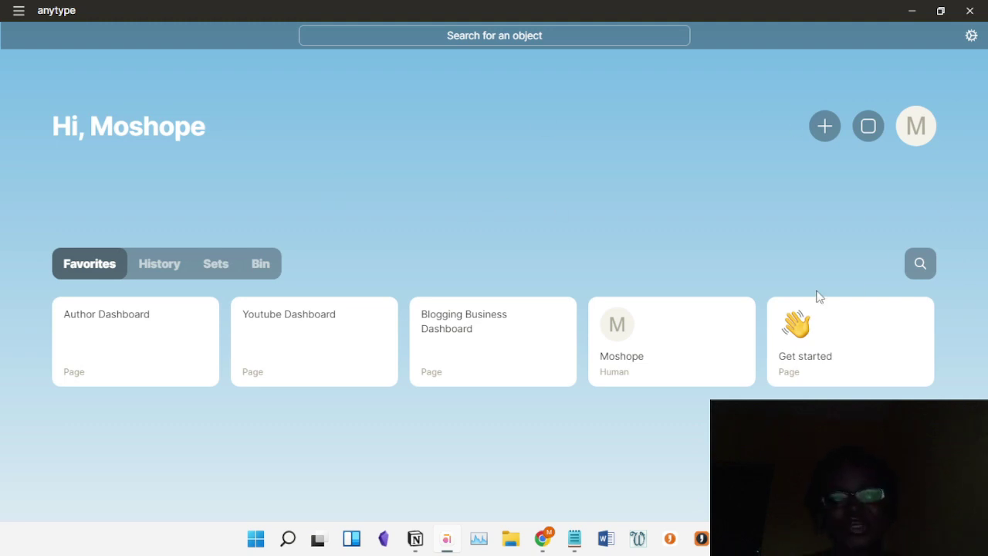
Step: Visit the Blogging Business Dashboard through the object search and the personal profile page, returning to the home screen
left_click(434, 31)
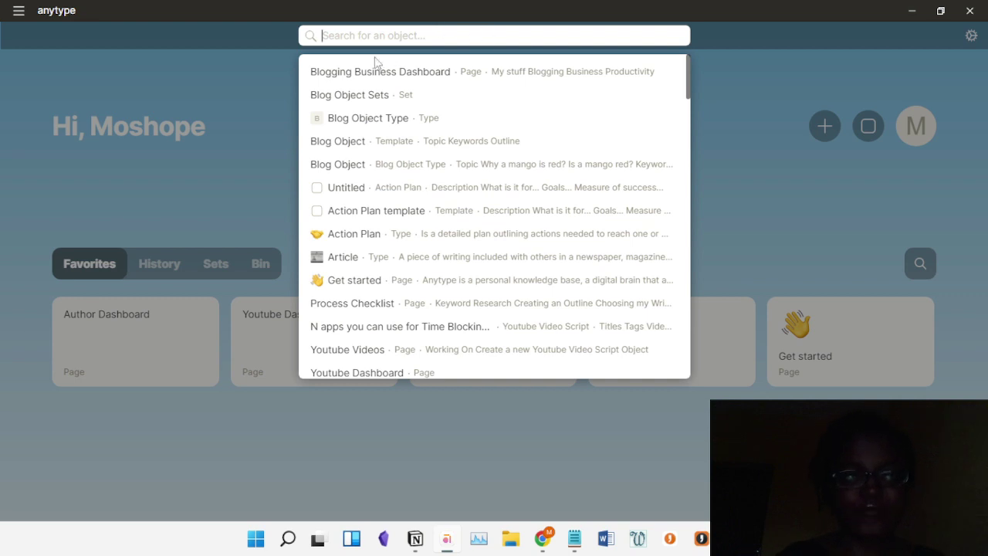
left_click(352, 72)
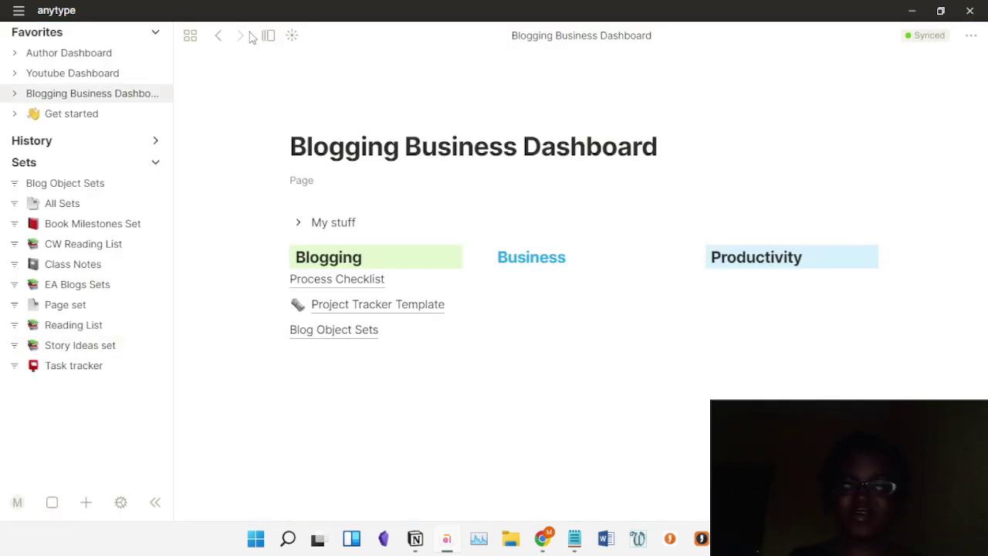
left_click(191, 35)
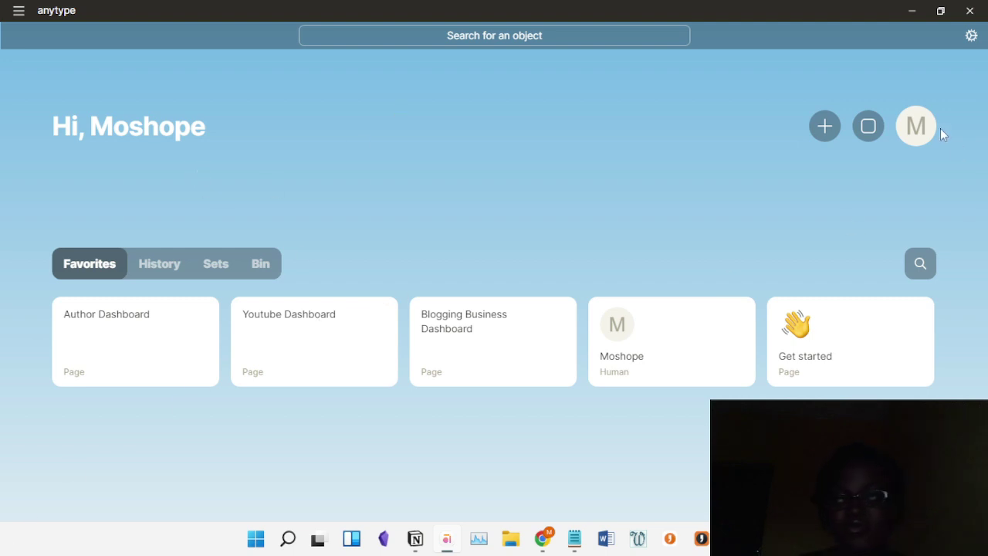
left_click(916, 126)
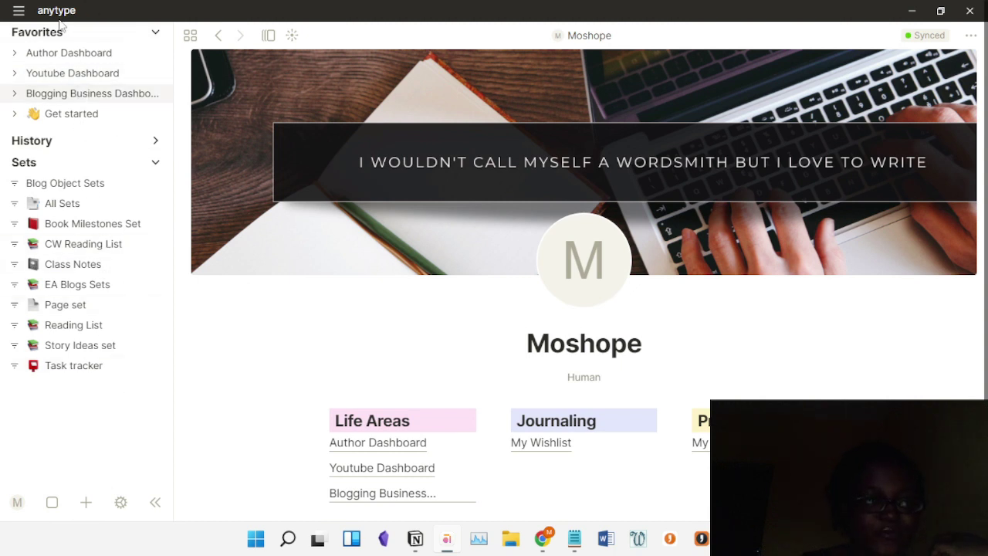
left_click(190, 36)
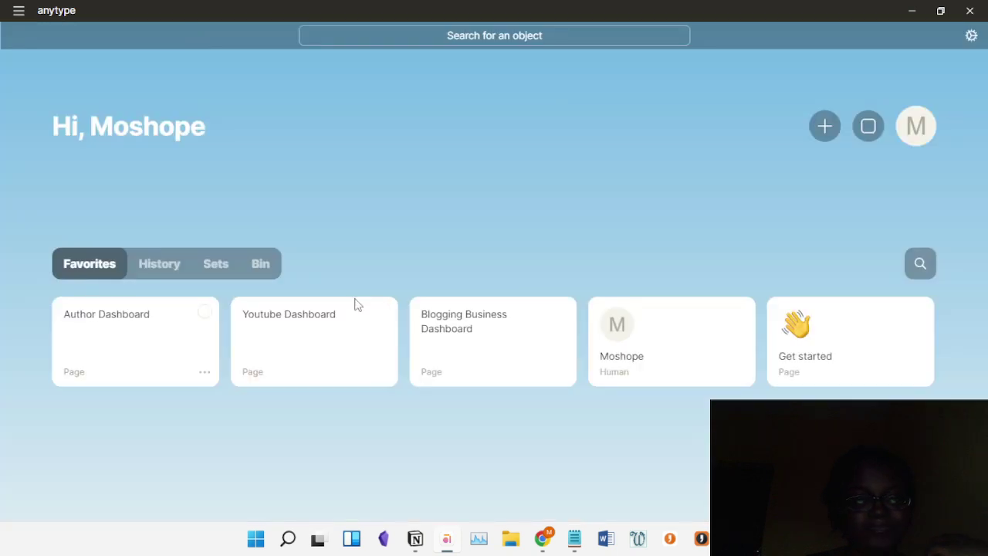
Step: Open Blog Object Sets from the home screen's sets, view its Blog Object entry and close the entry
left_click(216, 271)
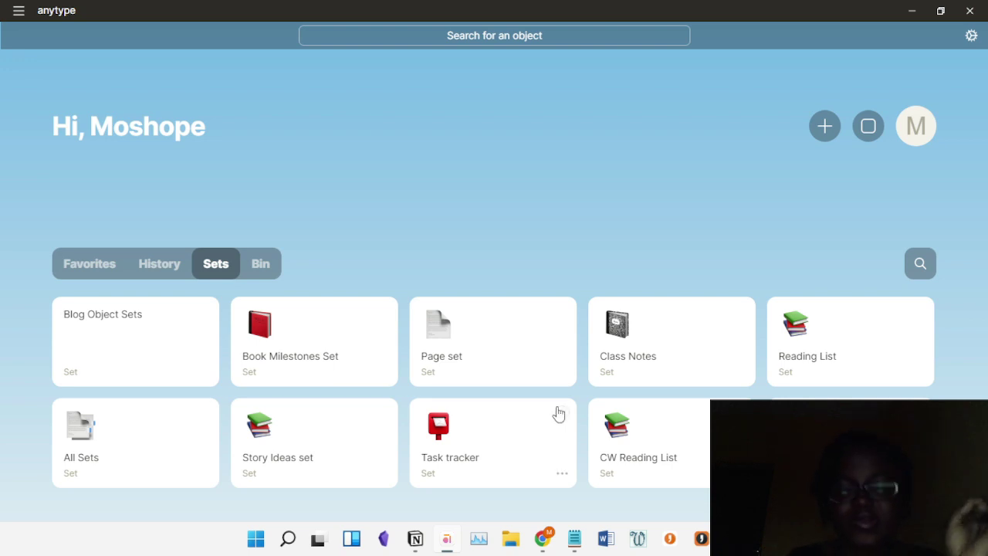
left_click(114, 320)
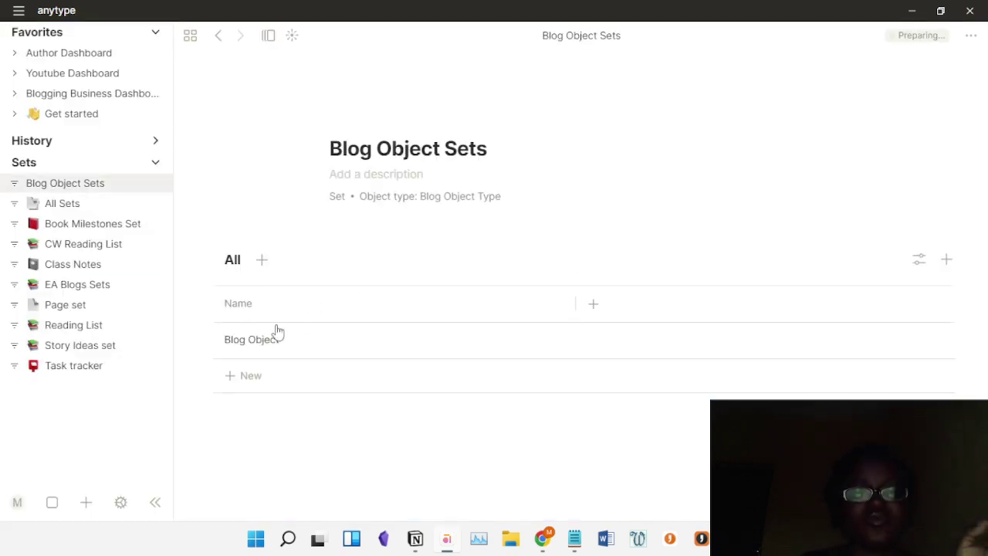
left_click(280, 348)
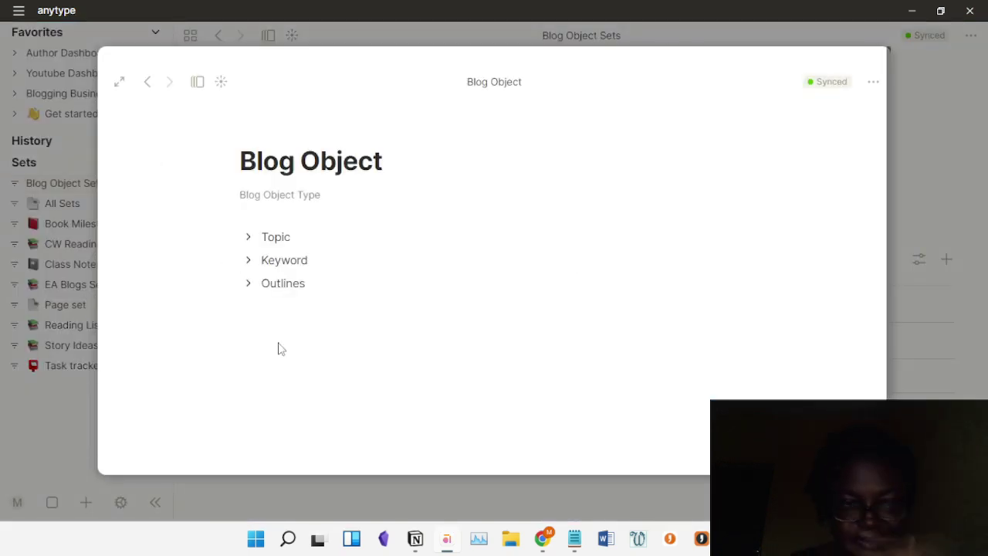
left_click(943, 185)
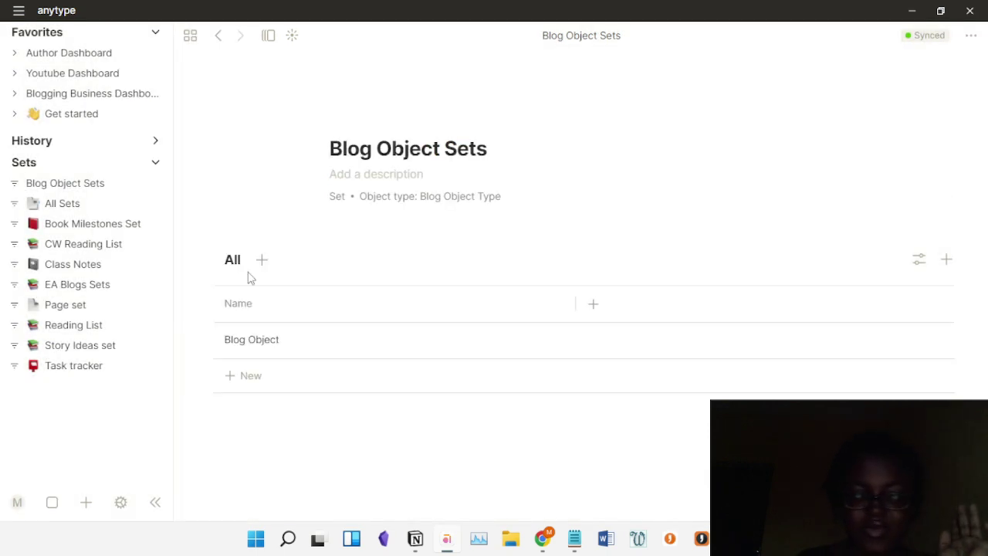
Step: Visit the personal profile page, return to the home screen and look through the objects in the Bin
left_click(14, 506)
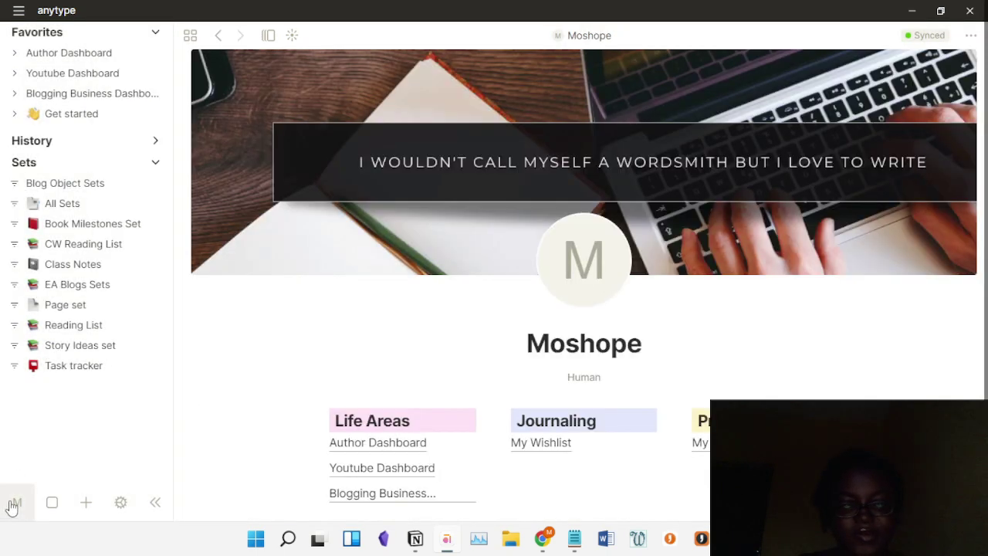
left_click(191, 35)
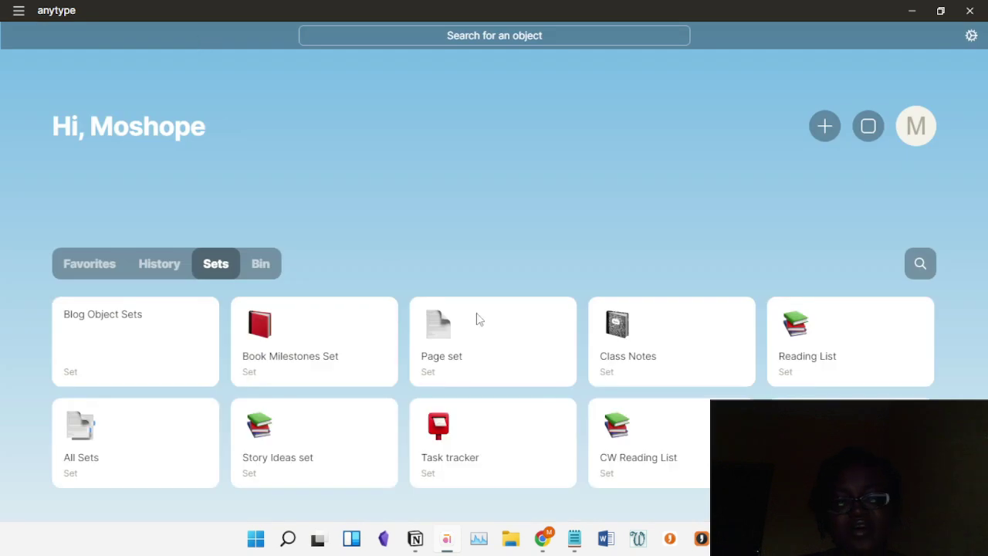
left_click(261, 265)
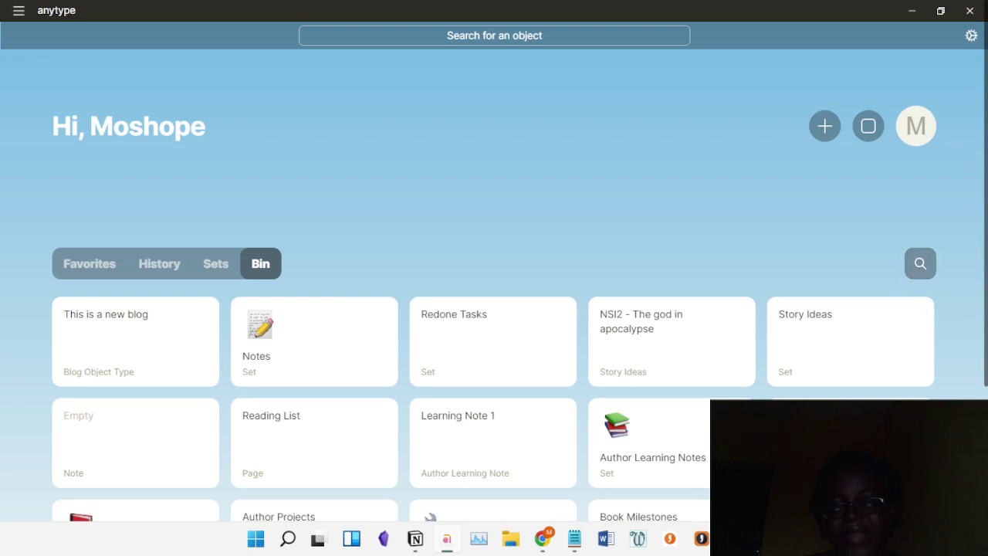
scroll(494, 309, "down", 2)
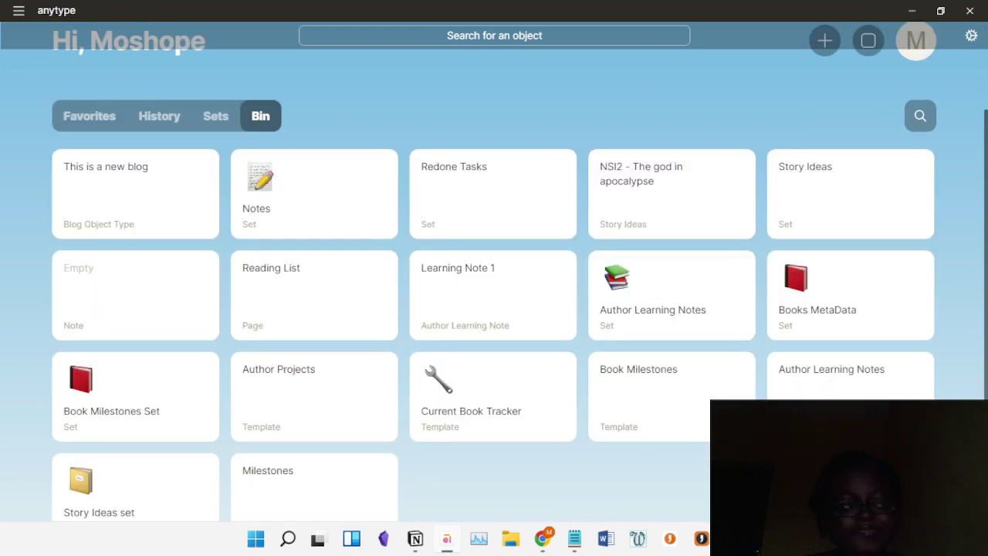
scroll(706, 312, "up", 2)
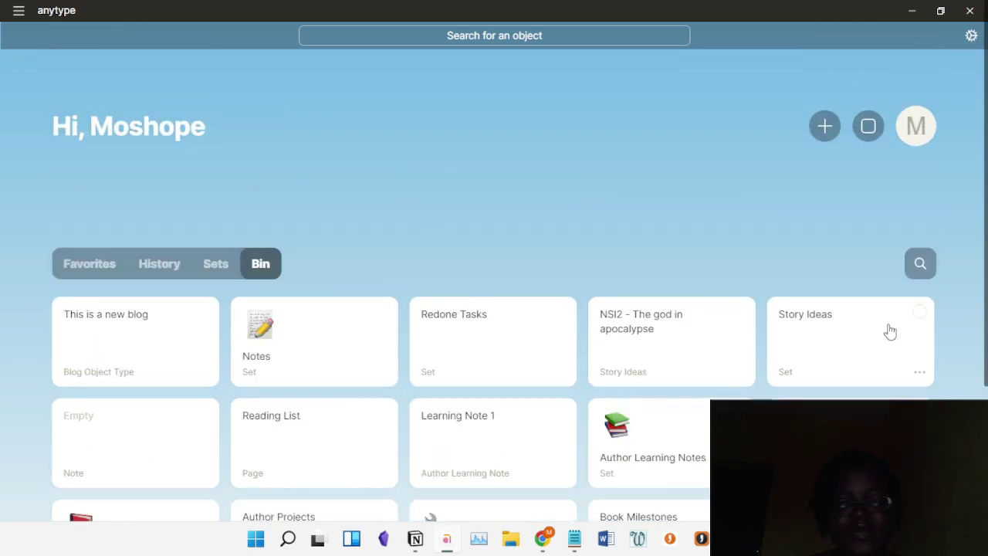
scroll(890, 330, "down", 3)
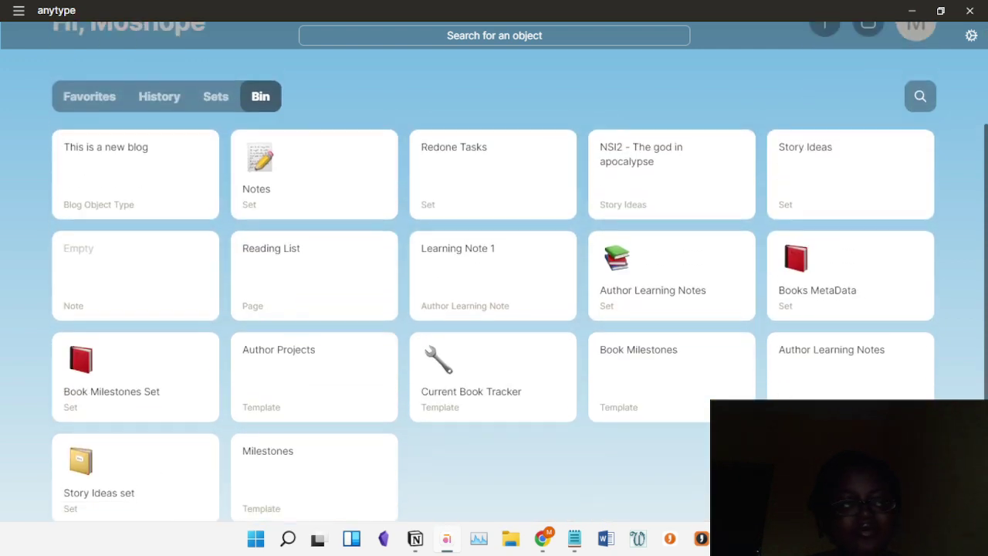
scroll(494, 309, "up", 2)
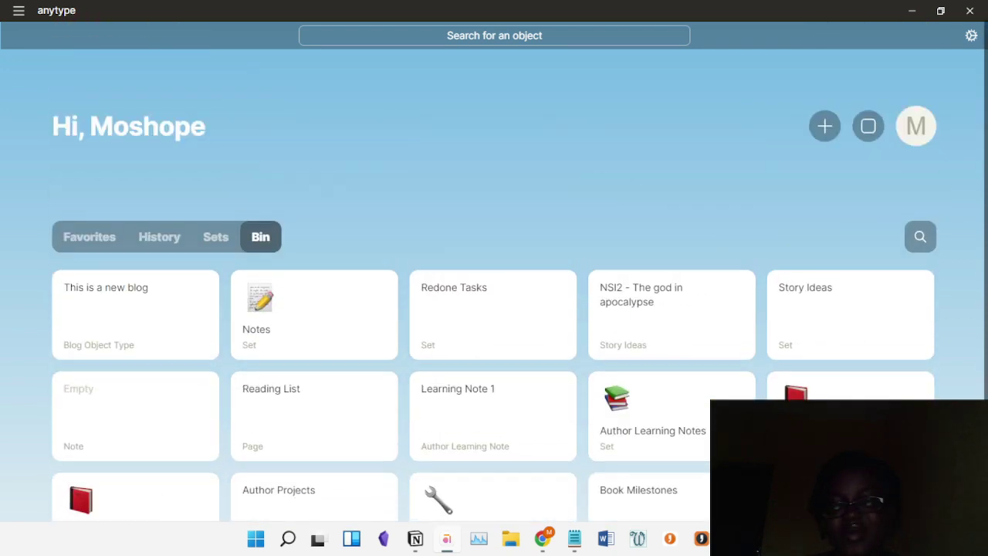
Step: Select all objects in the Bin and delete them permanently
mouse_move(919, 290)
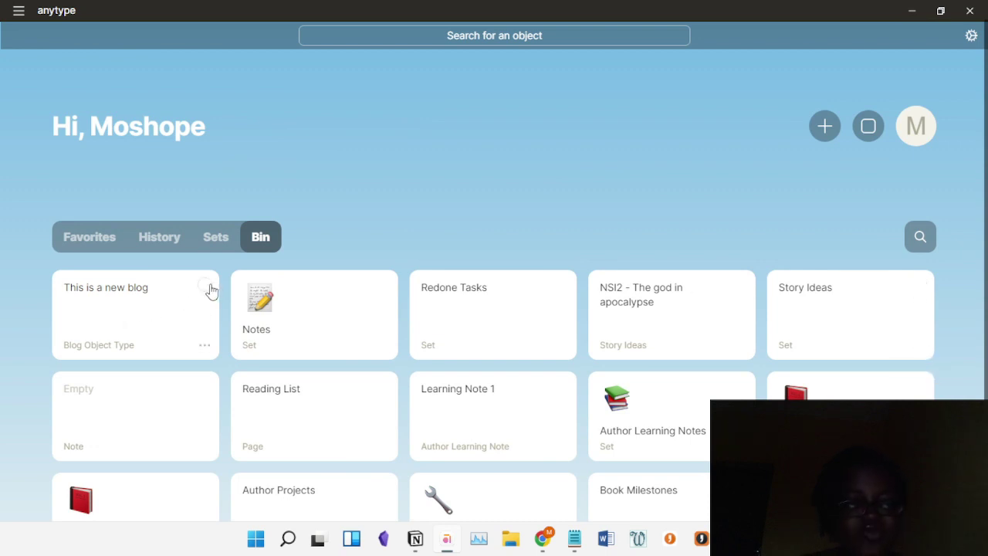
left_click(205, 285)
left_click(906, 237)
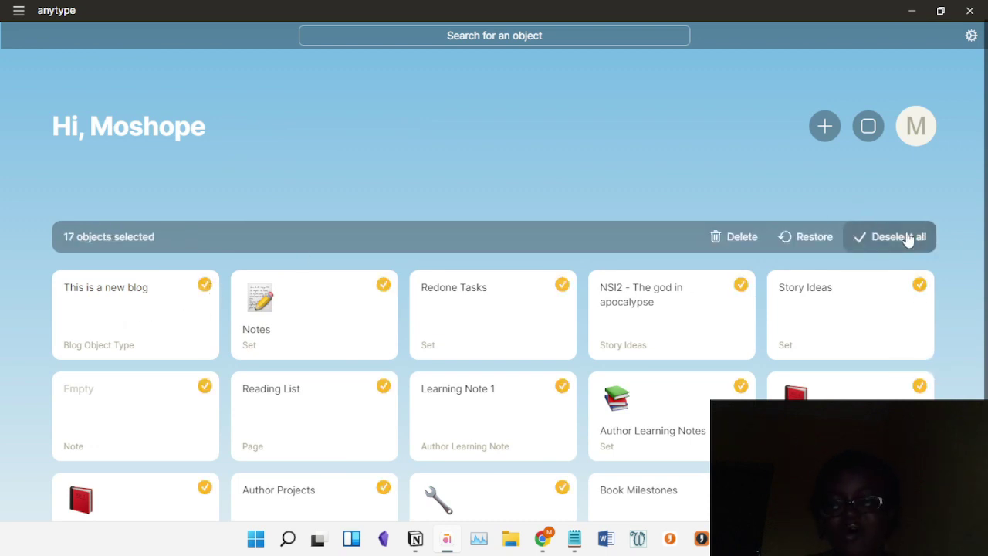
left_click(734, 240)
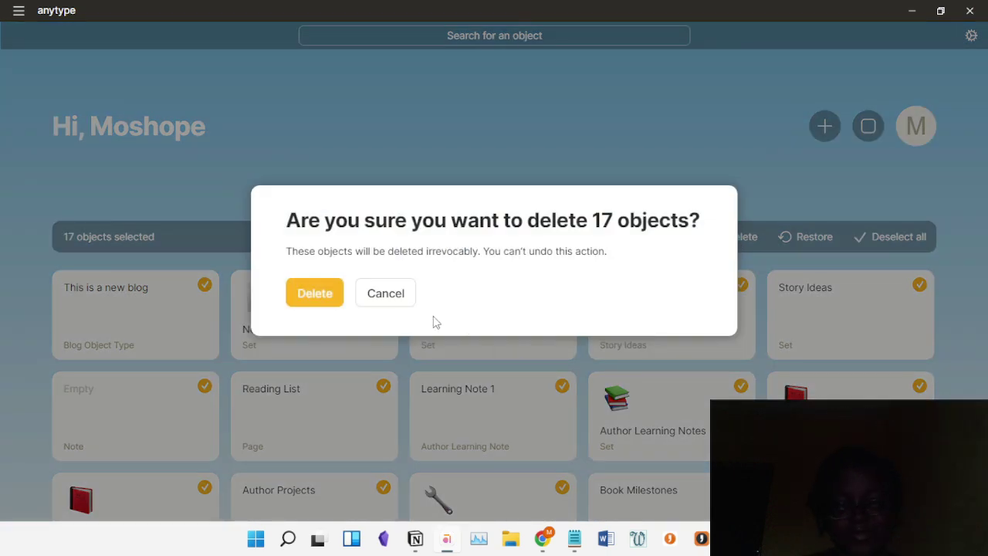
left_click(312, 294)
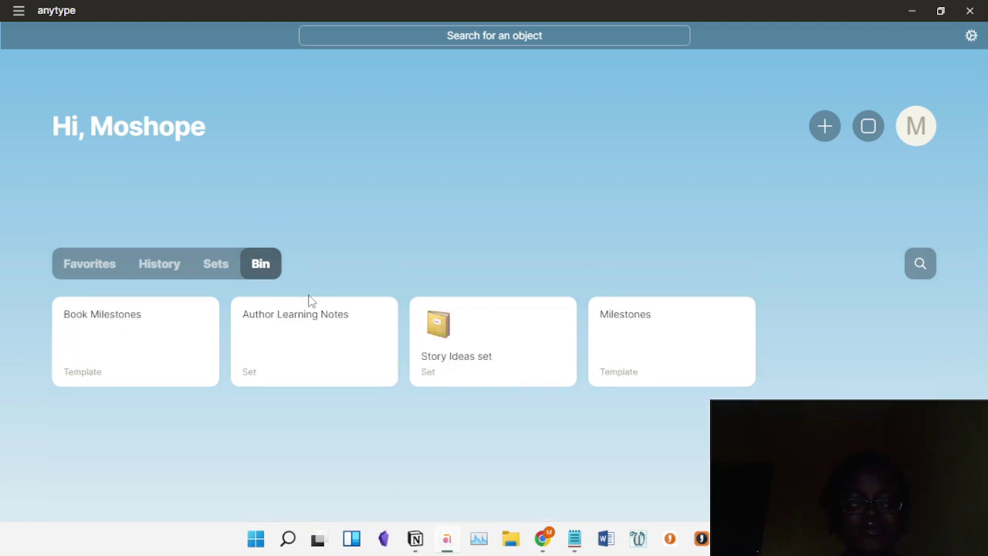
Step: Open the Blogging Business Dashboard from the favorites and insert a callout block directly below the My stuff toggle
left_click(66, 263)
left_click(479, 332)
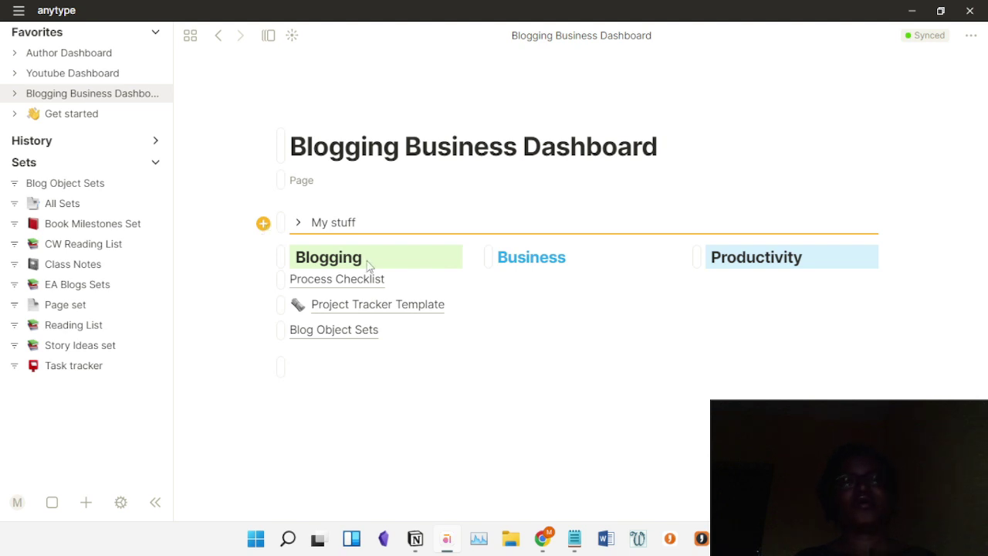
left_click(263, 223)
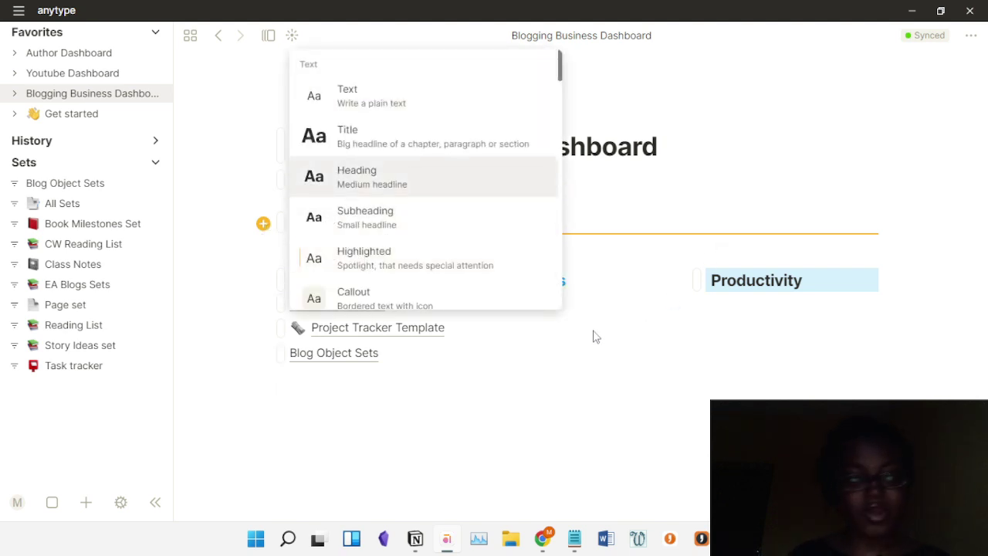
left_click(397, 298)
Step: Write "My Blogging Word for the Year: Consistency" in the empty callout above the dashboard columns
left_click(347, 261)
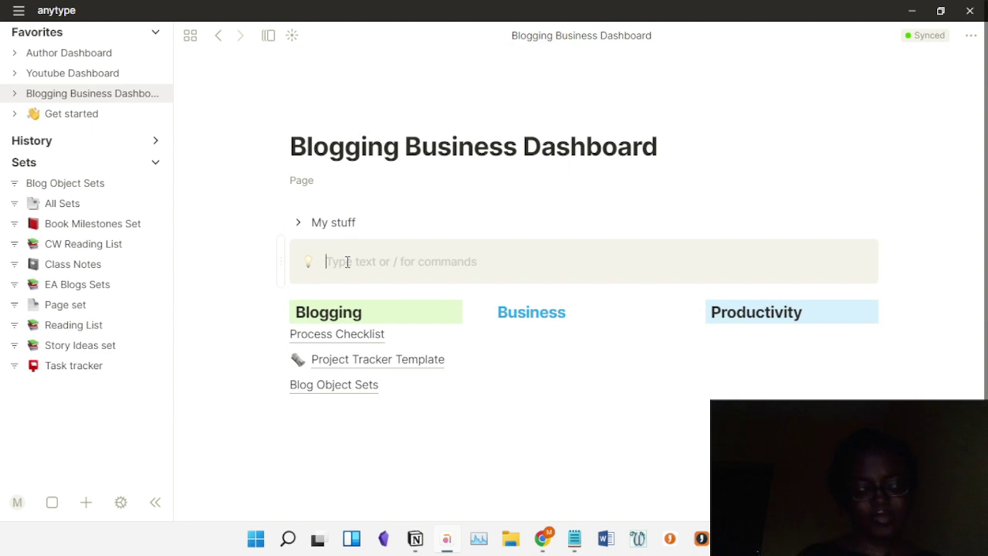
type("Wor")
key("BackSpace")
key("BackSpace")
key("BackSpace")
type("My Blogging Word for")
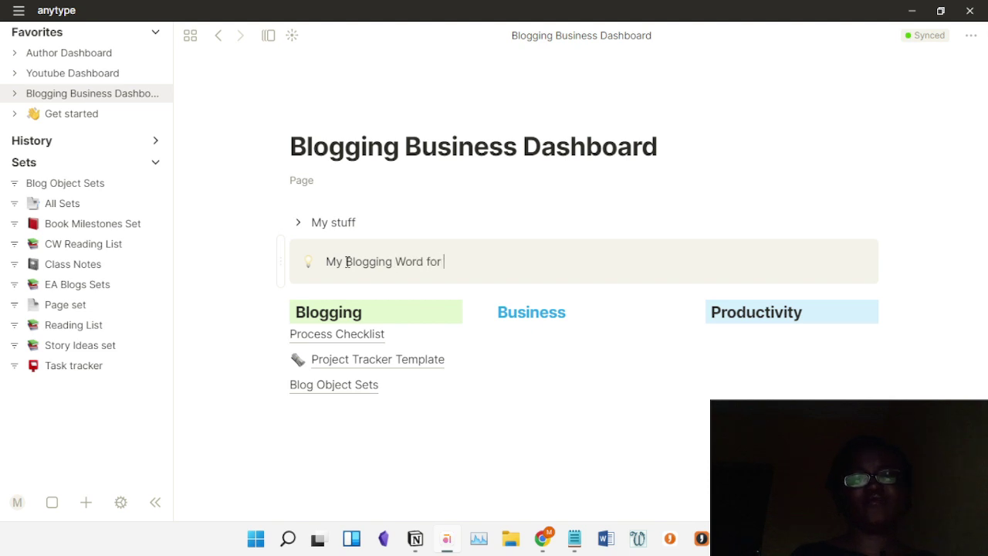
type(": Consistency")
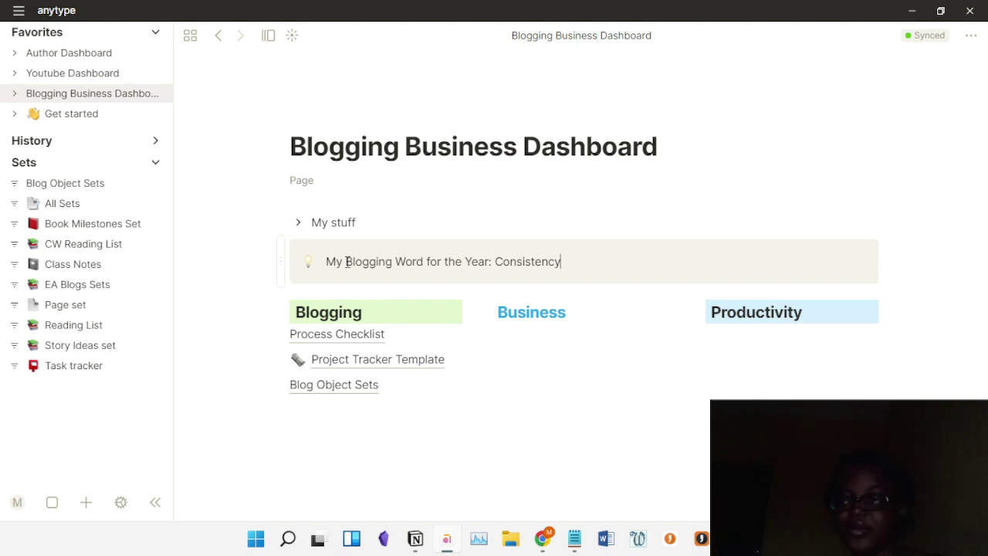
Step: Open the dashboard's graph view and examine the links around the Get started and Class Notes nodes
left_click(294, 36)
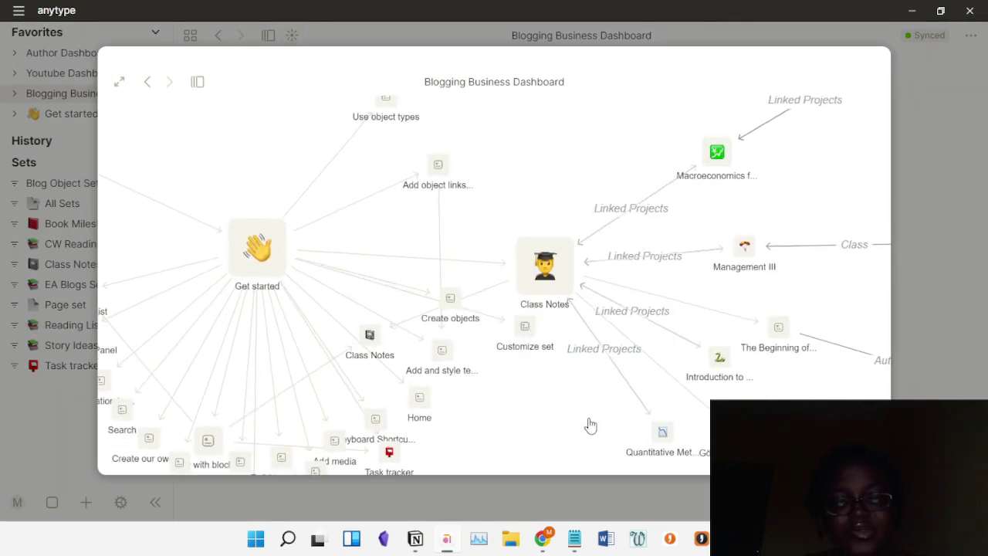
left_click_drag(585, 430, 404, 445)
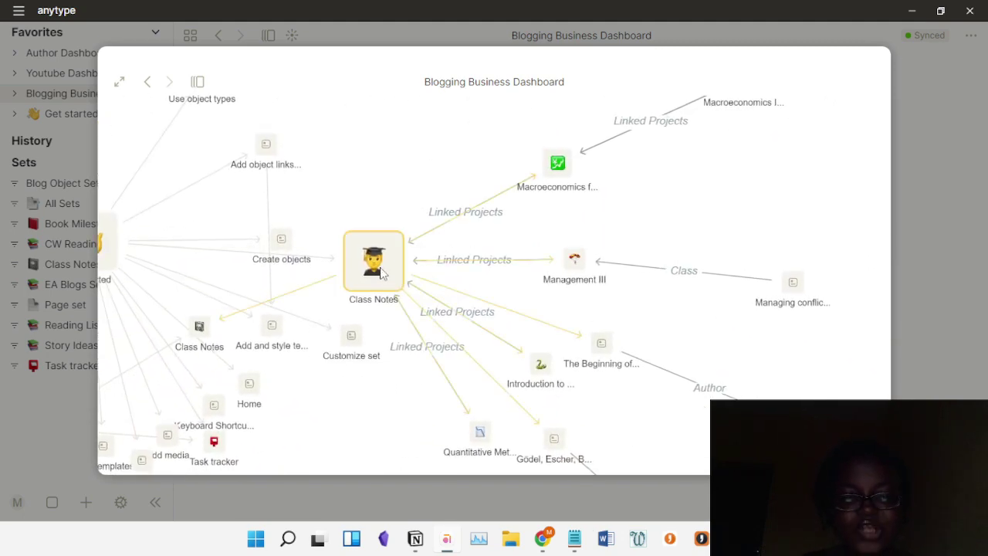
left_click_drag(356, 401, 587, 395)
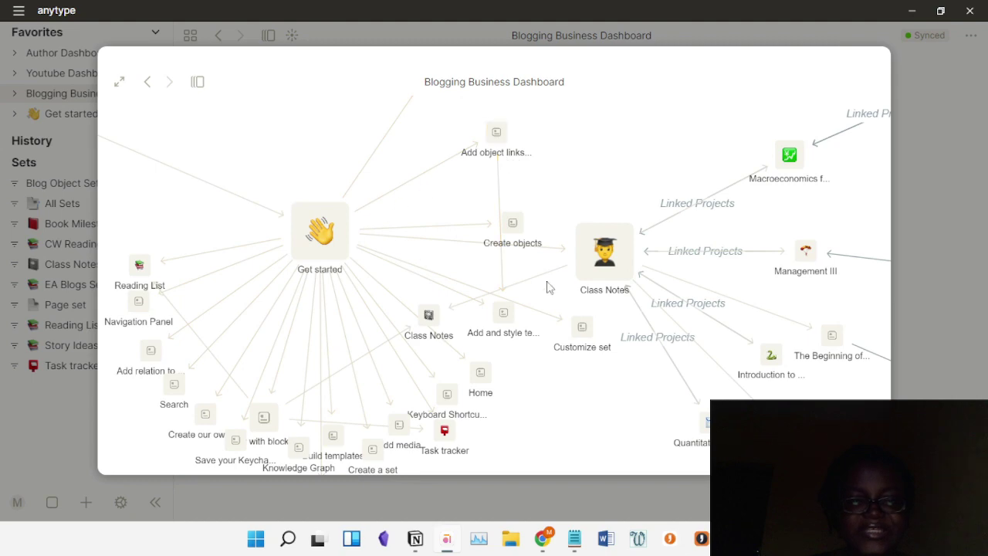
left_click_drag(325, 245, 417, 256)
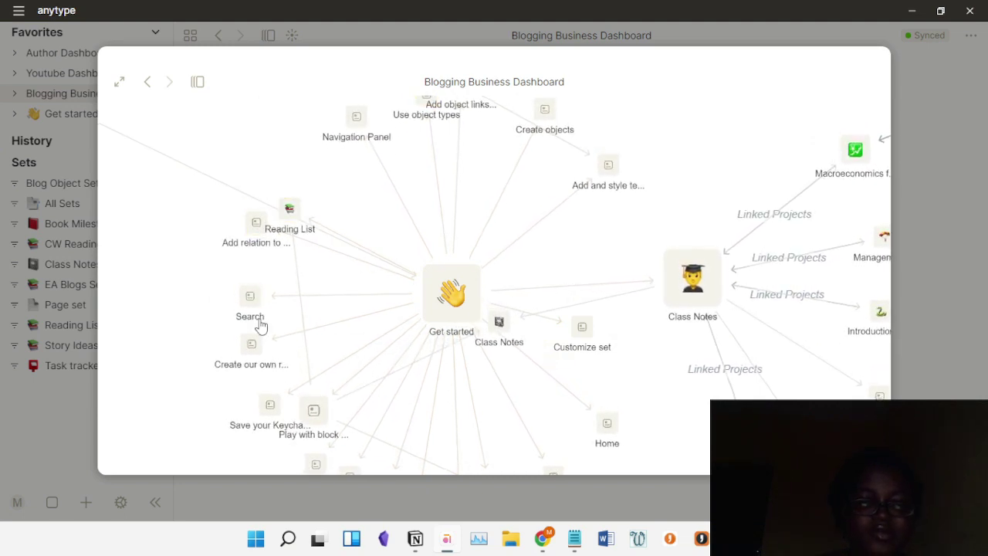
left_click(468, 316)
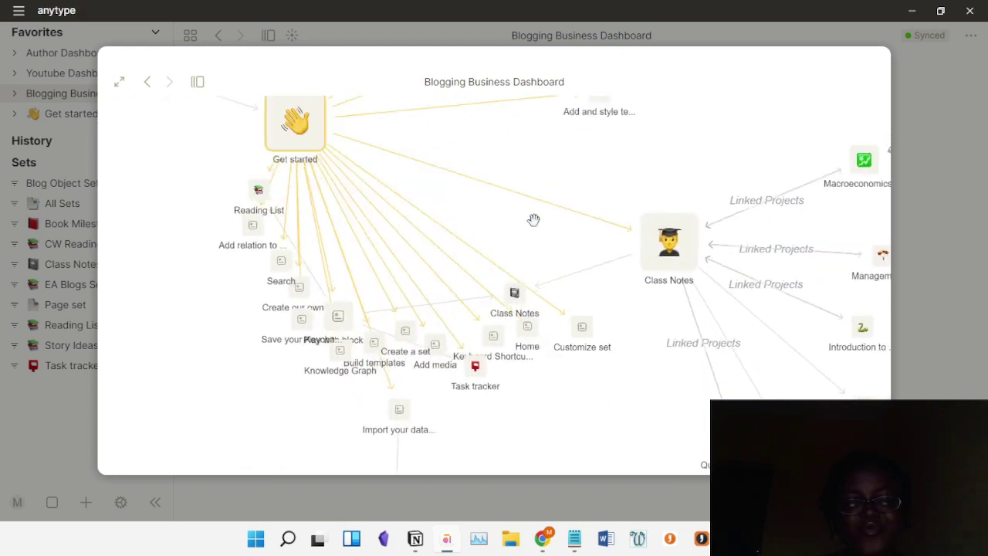
left_click_drag(487, 289, 393, 251)
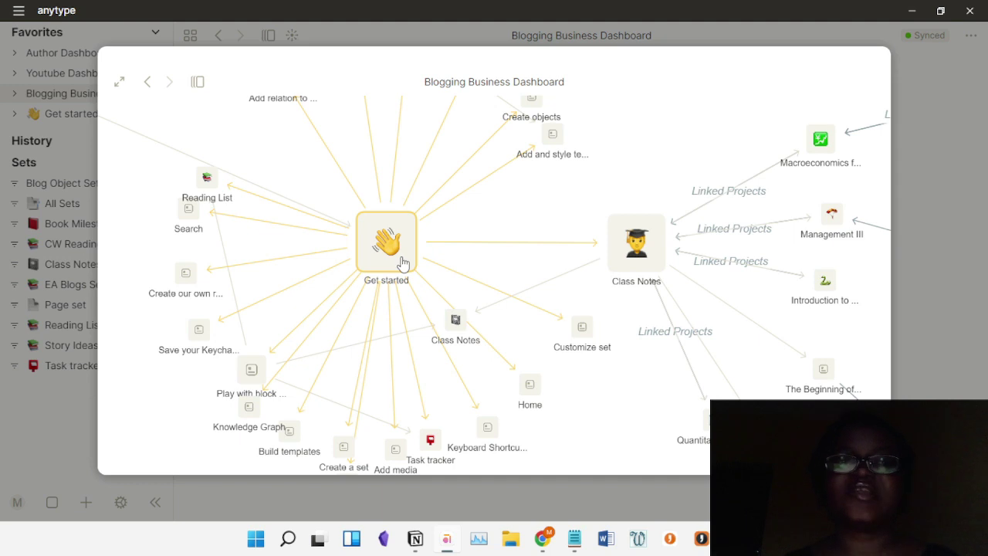
Step: Switch to Obsidian and open the Home Page note to view its board of author, YouTube and productivity columns
left_click(386, 543)
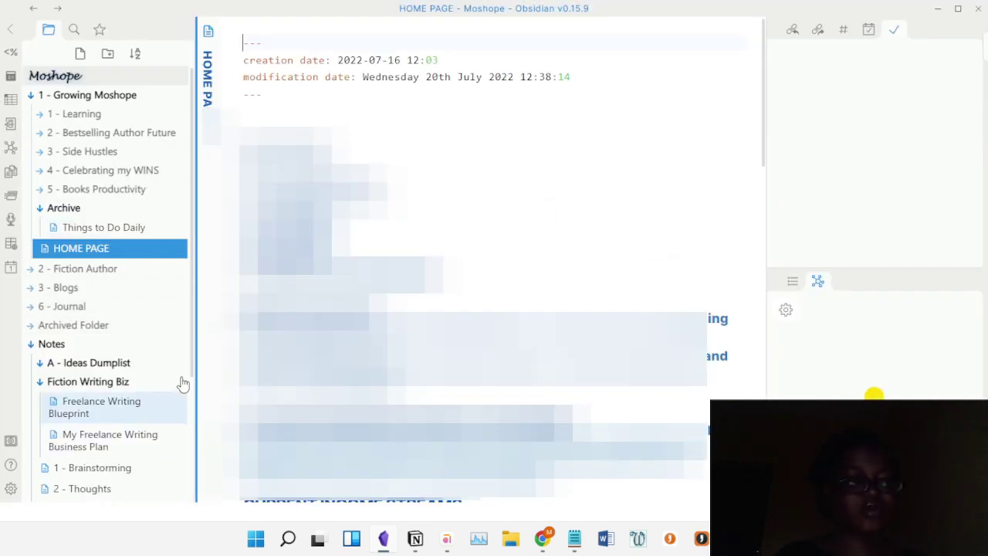
scroll(185, 398, "down", 3)
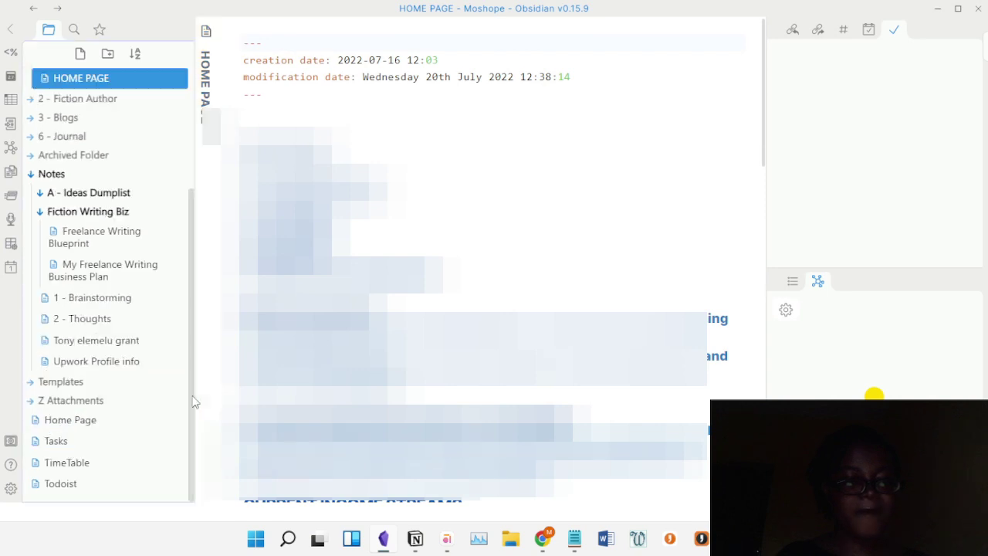
left_click(62, 426)
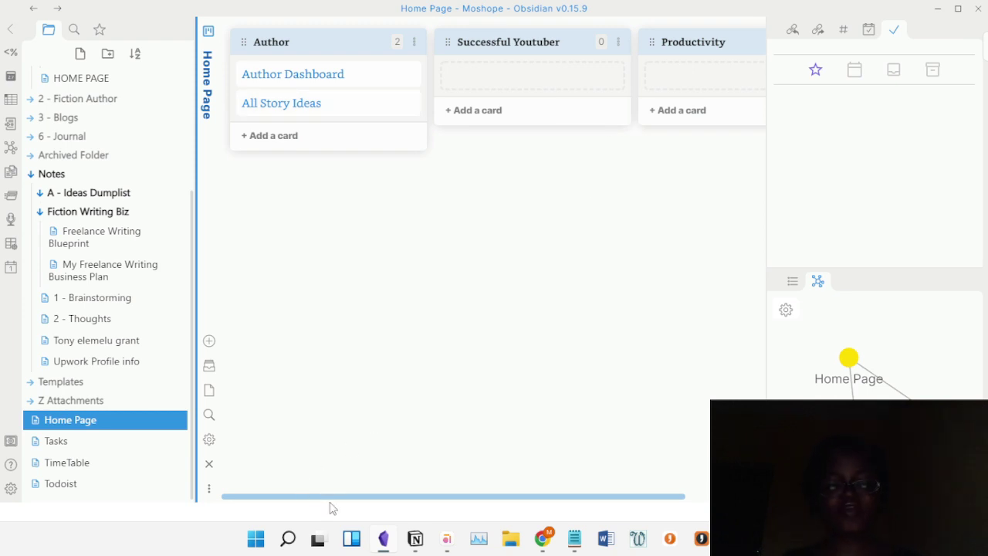
left_click_drag(330, 504, 464, 488)
left_click_drag(403, 474, 324, 480)
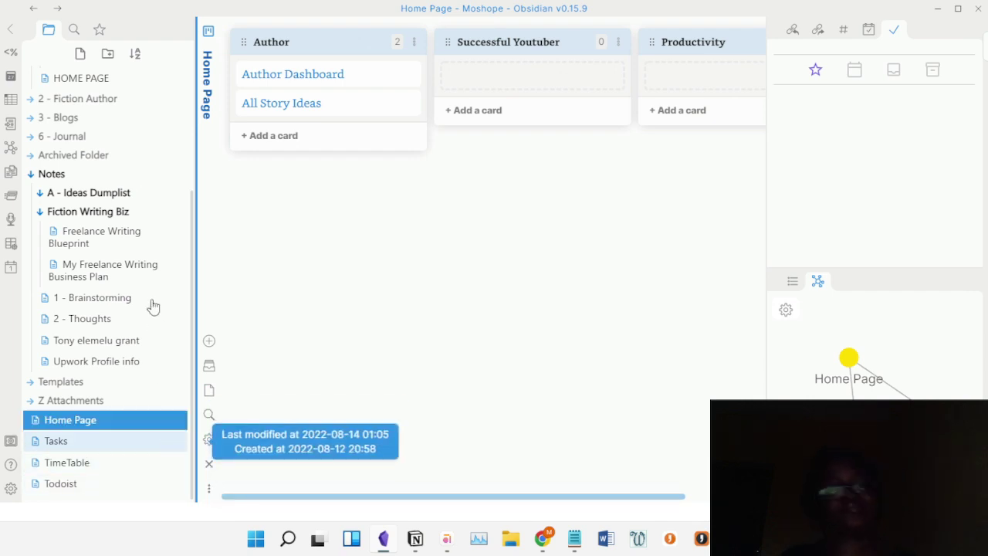
Step: Collapse the Notes folder and the first numbered folder, and examine the Home Page node in the local graph
left_click(31, 174)
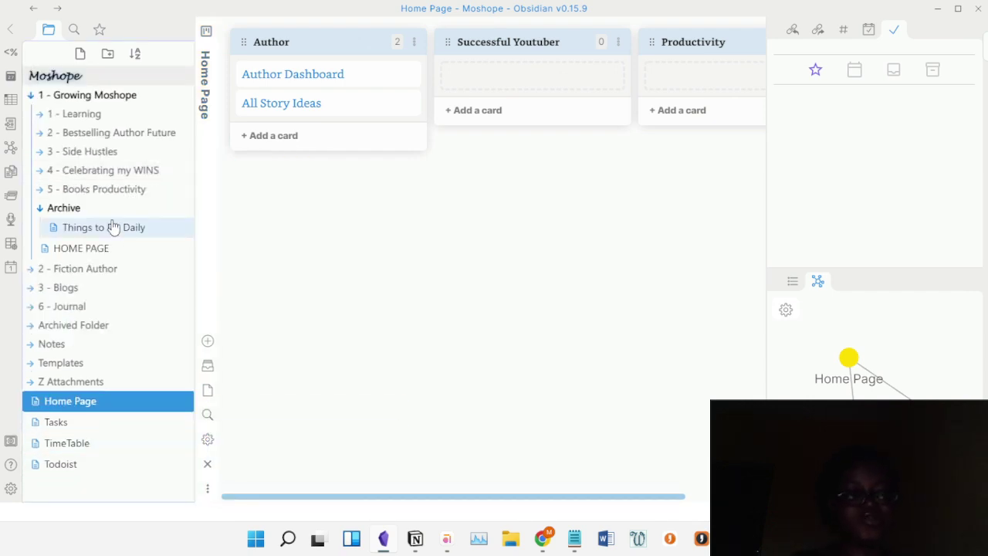
left_click(35, 95)
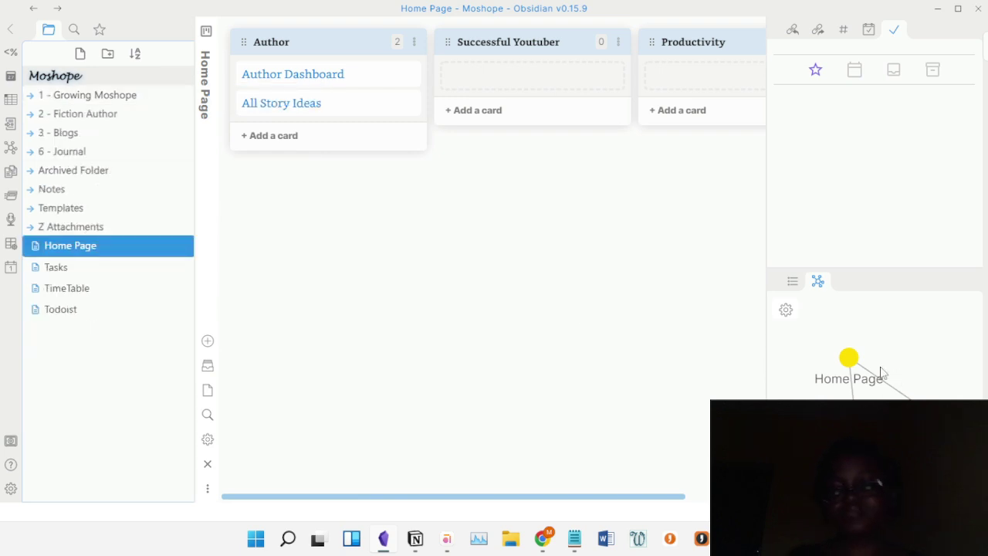
left_click(849, 359)
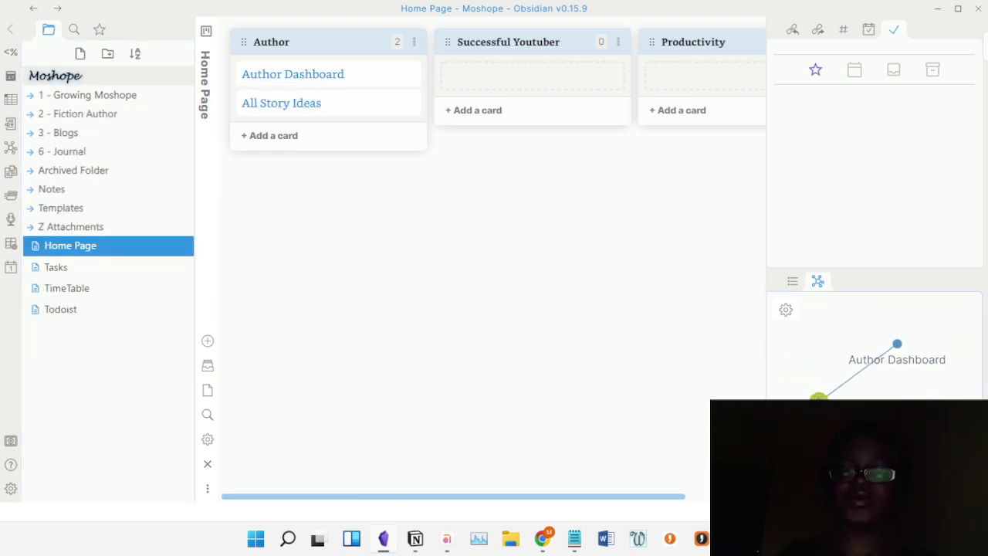
left_click_drag(827, 364, 897, 357)
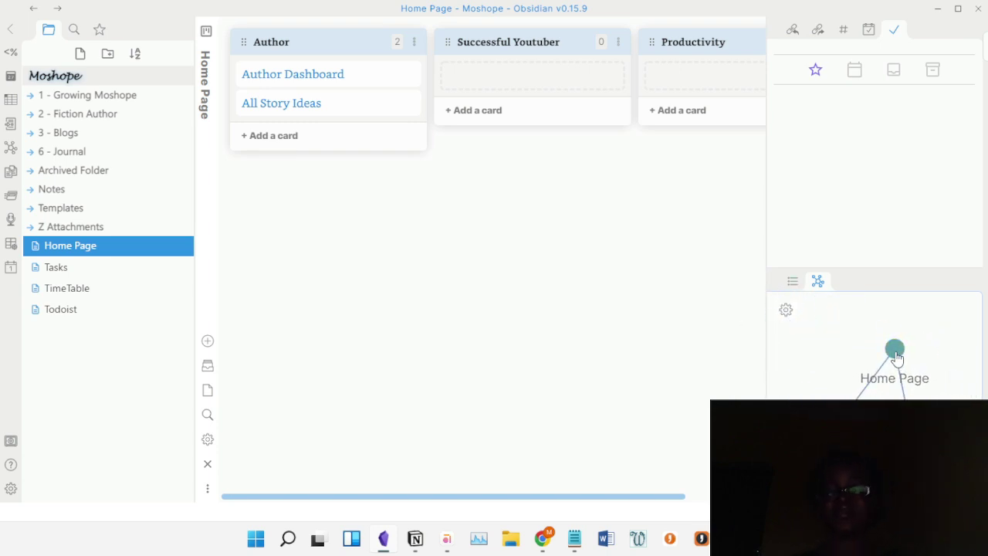
Step: Close Obsidian and open the personal profile page from Anytype's home screen
left_click(980, 9)
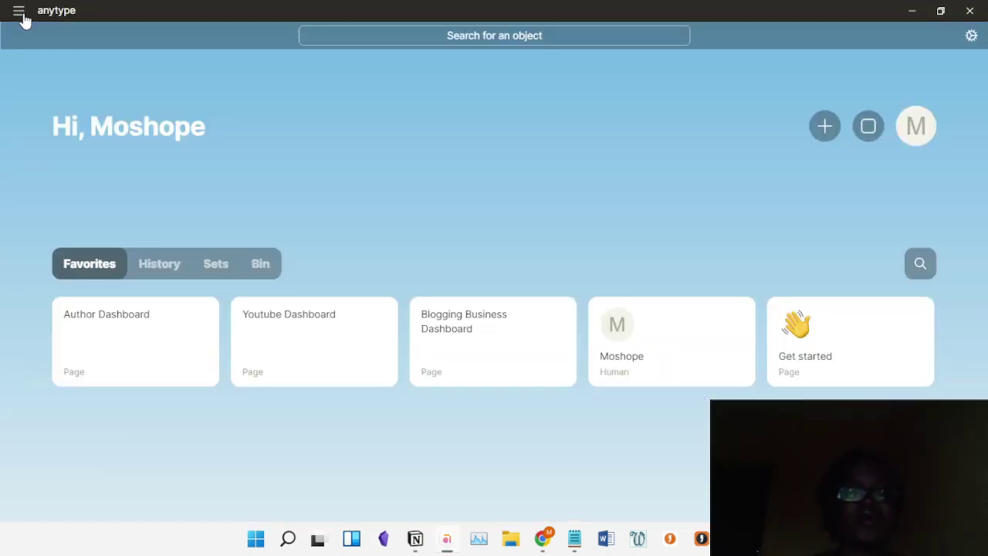
left_click(918, 137)
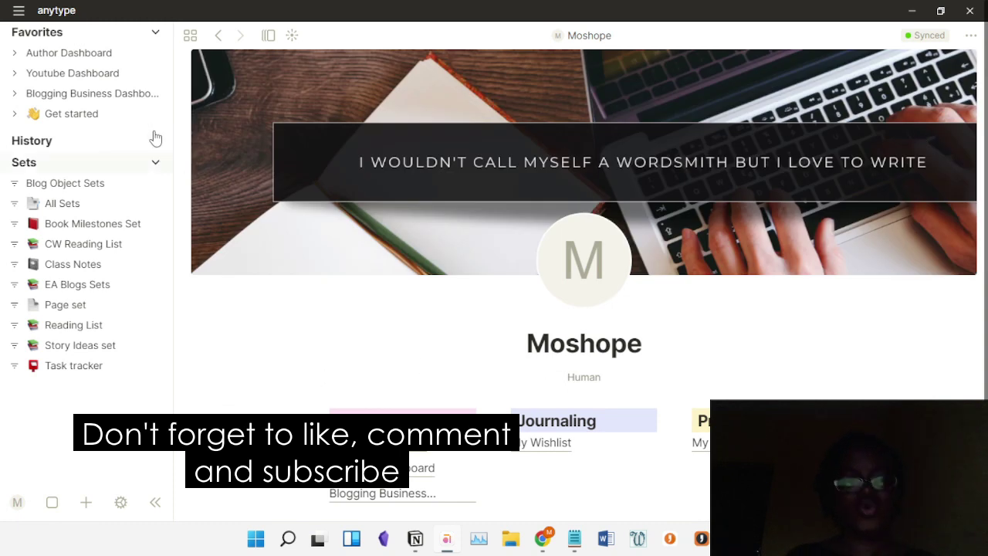